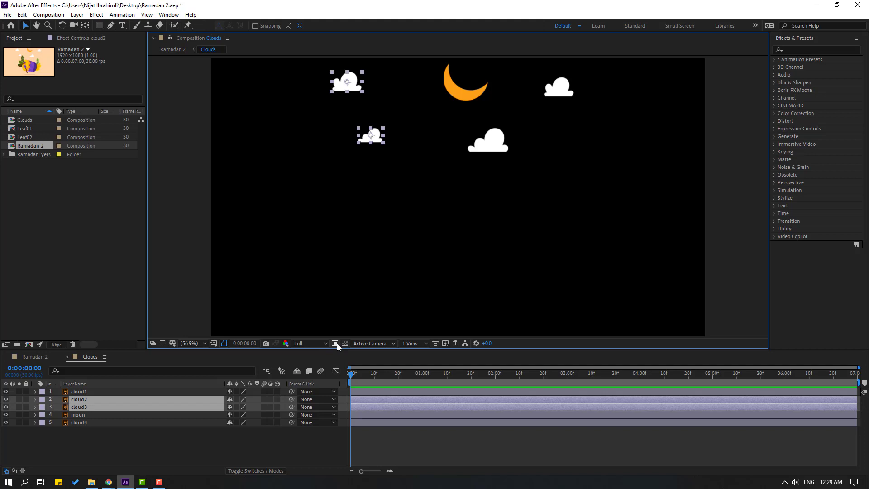
- Keyframe the Position of cloud2 and cloud3 at the first frame, and at 0:00:06:29 move their X to 734.3 and 460.8
key(p)
click(57, 407)
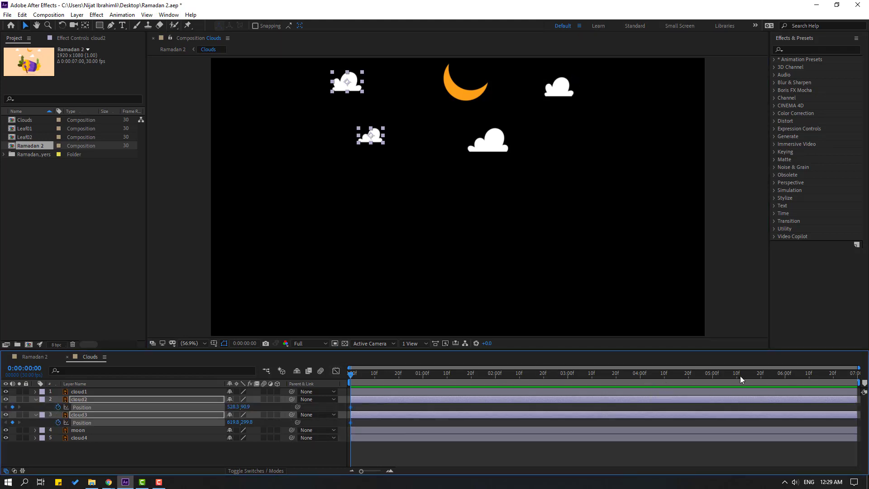
drag(740, 379, 864, 380)
click(198, 460)
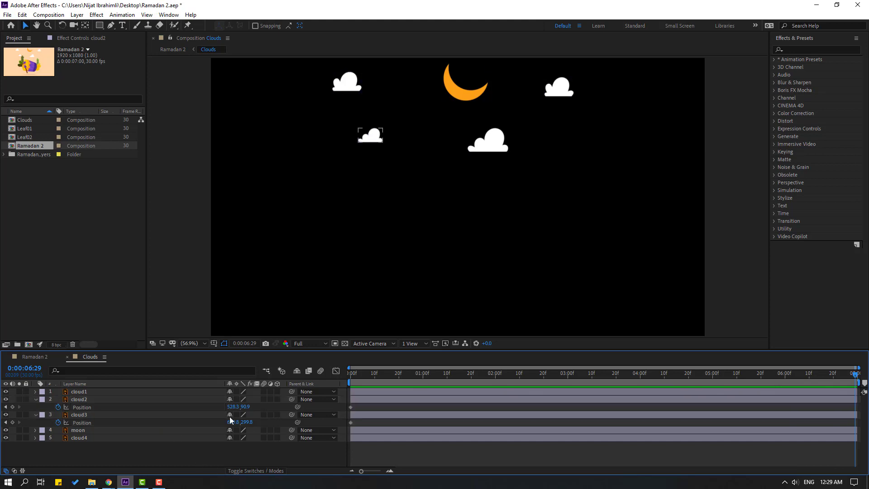
drag(235, 406, 328, 406)
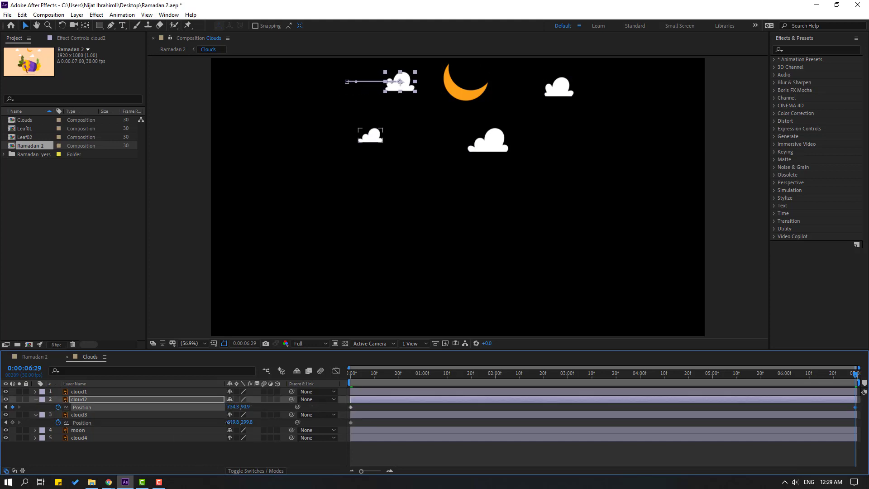
drag(232, 422, 154, 425)
- Add Position keyframes for cloud1 and cloud4 at 0:00:06:29, and set cloud1's X position to 1545.5 at the first frame
click(495, 152)
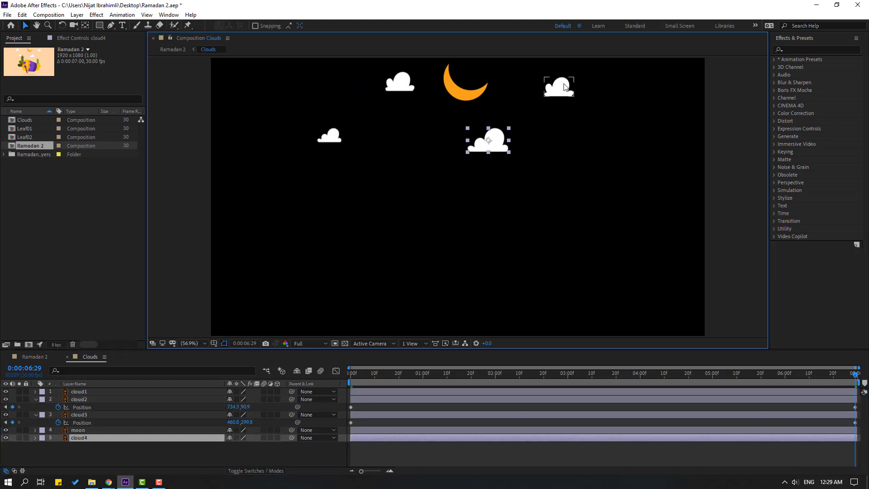
shift+click(565, 87)
key(p)
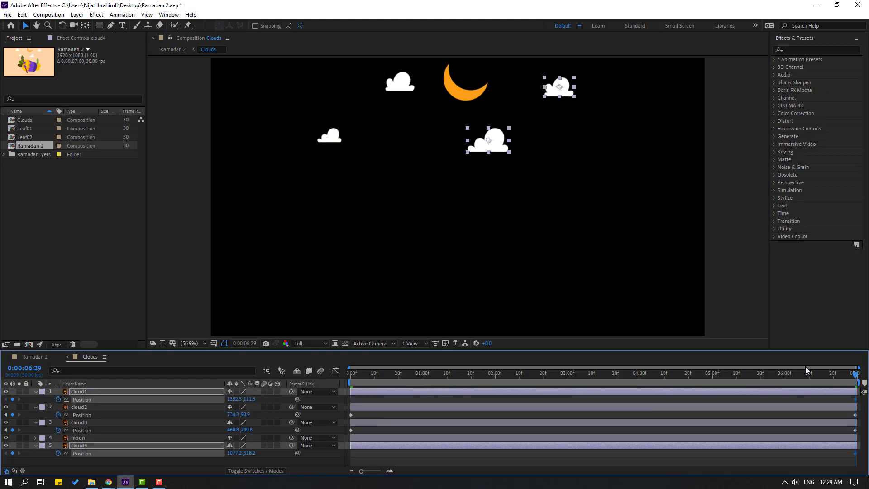
drag(822, 377, 303, 390)
click(369, 402)
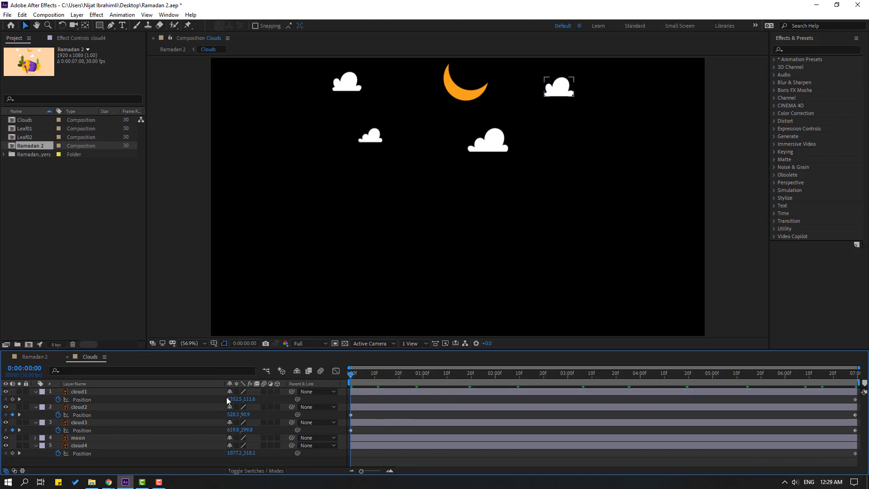
drag(234, 398, 240, 412)
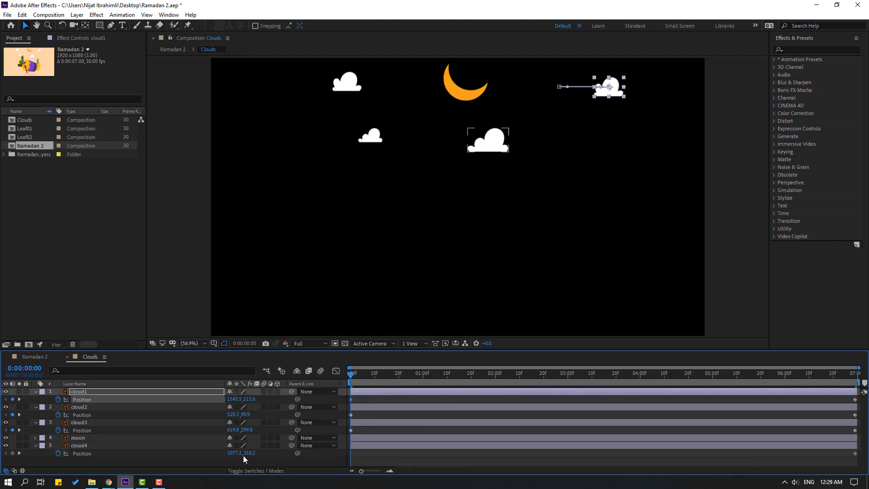
- Set cloud4's X position to 1033.2 at the first frame and preview the cloud animation
drag(239, 453, 344, 453)
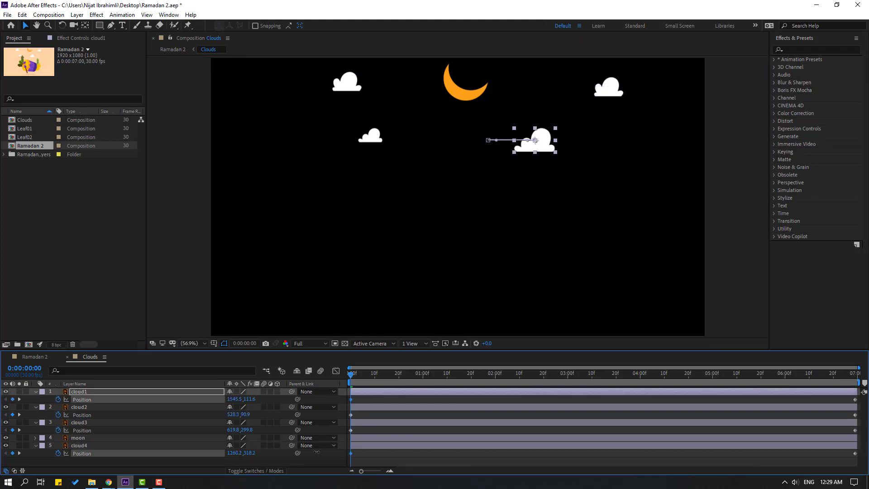
drag(351, 374, 326, 389)
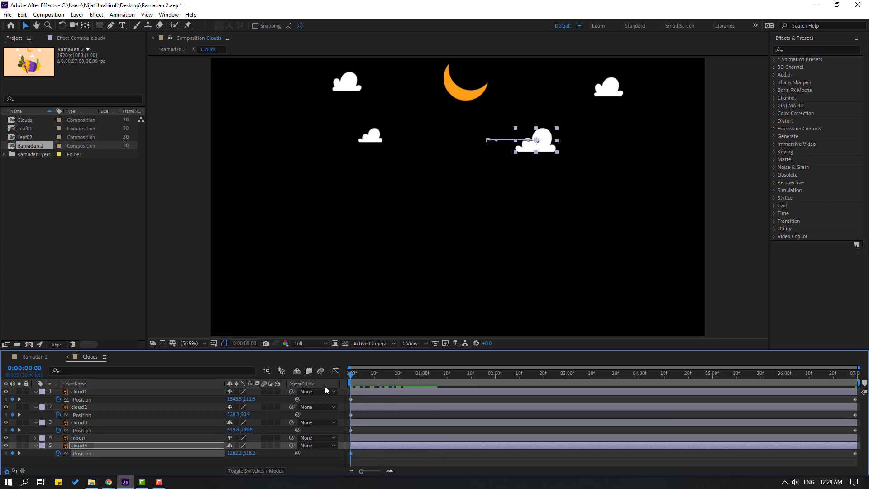
drag(233, 453, 126, 453)
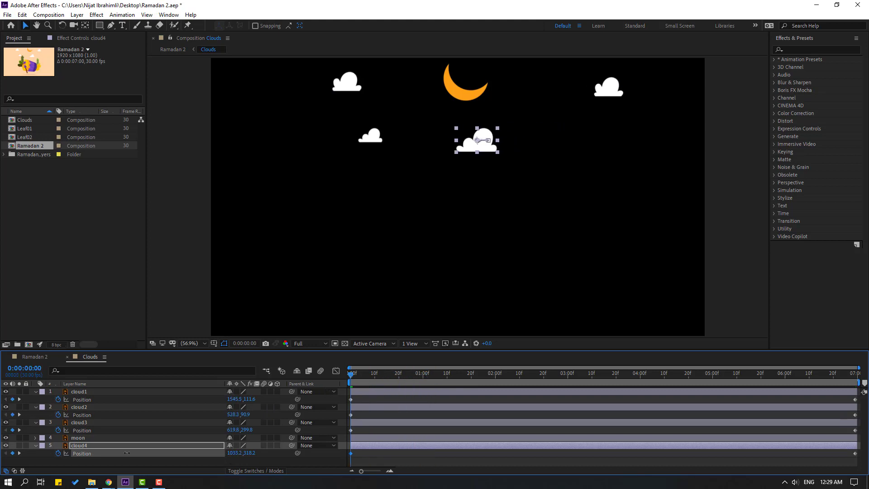
key(space)
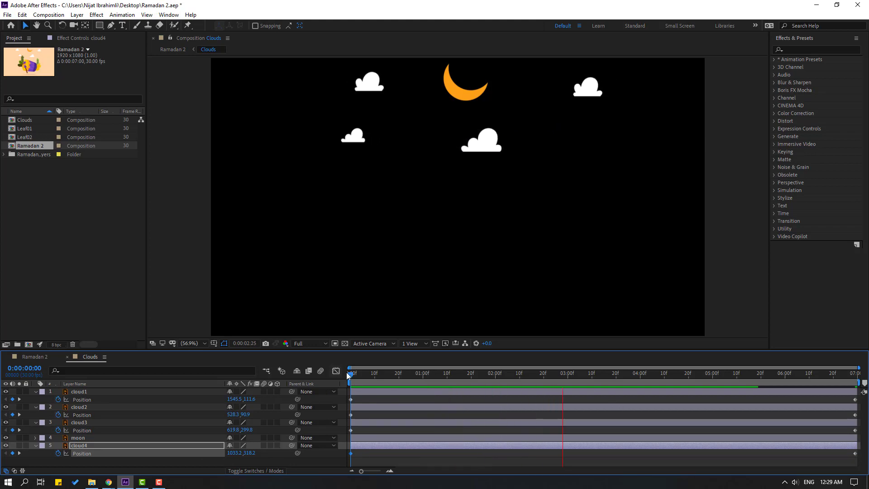
key(space)
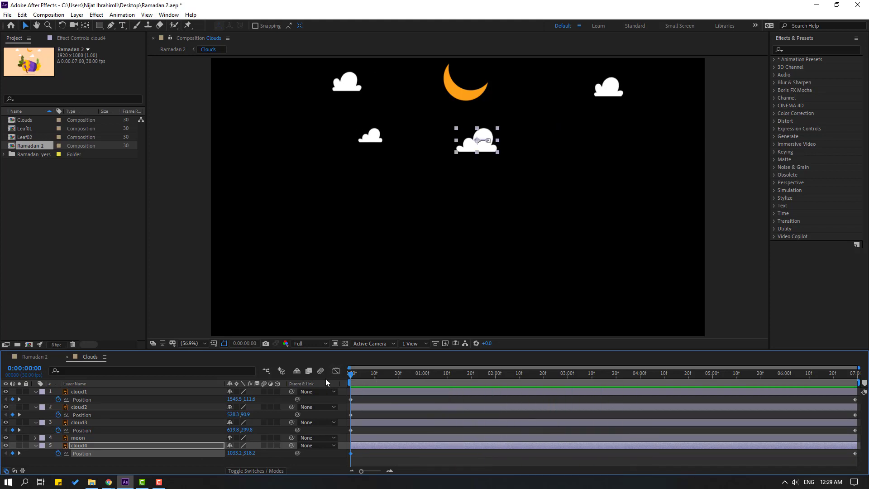
- Move the moon layer's anchor point onto the lower-left part of the crescent
click(460, 83)
scroll(476, 88, up, 2)
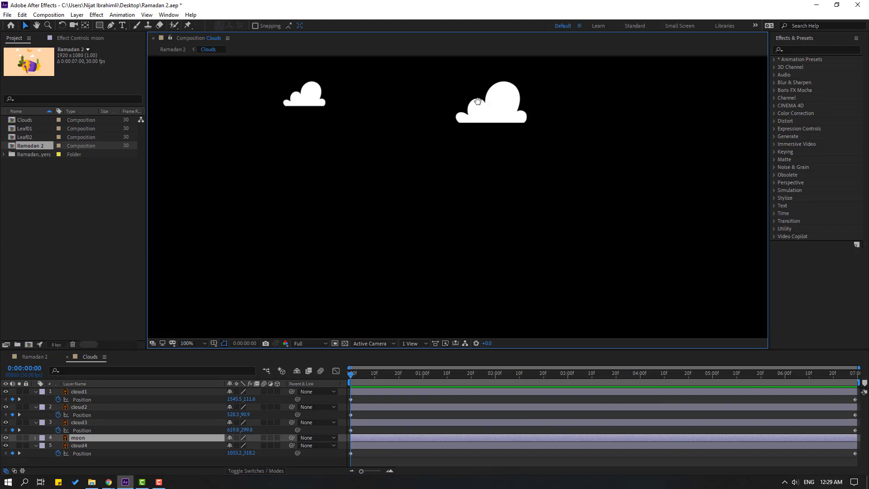
click(85, 25)
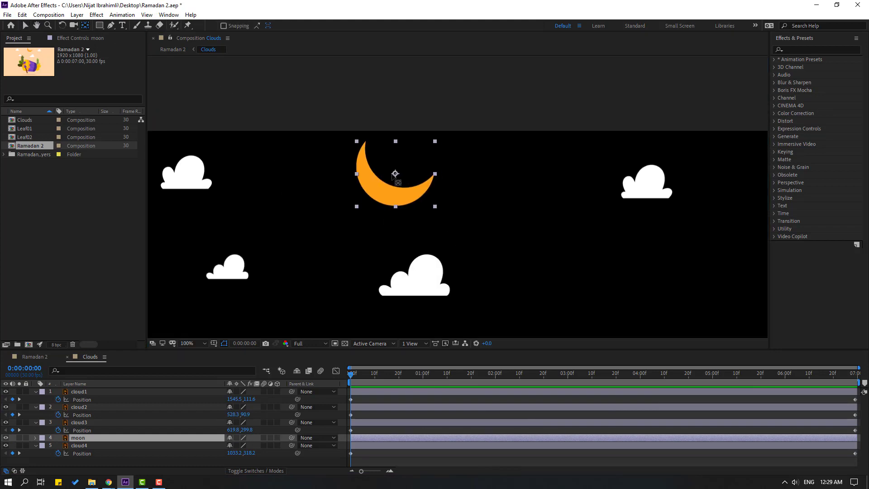
drag(396, 174, 377, 198)
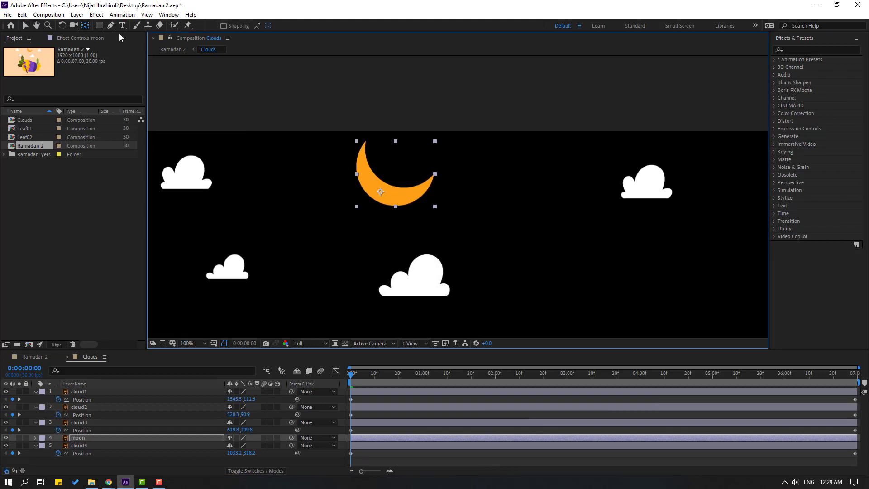
click(26, 26)
scroll(414, 271, down, 3)
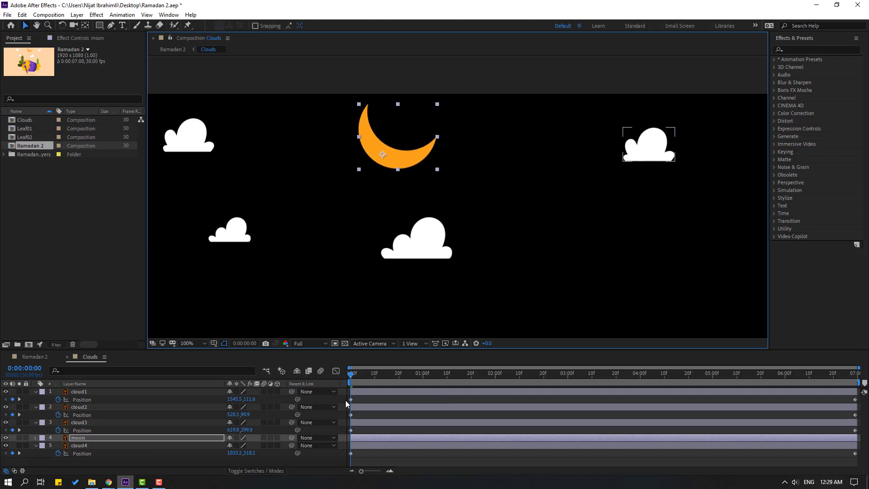
- Add the expression wiggle(1,6) to the moon layer's Rotation and preview the movement
key(r)
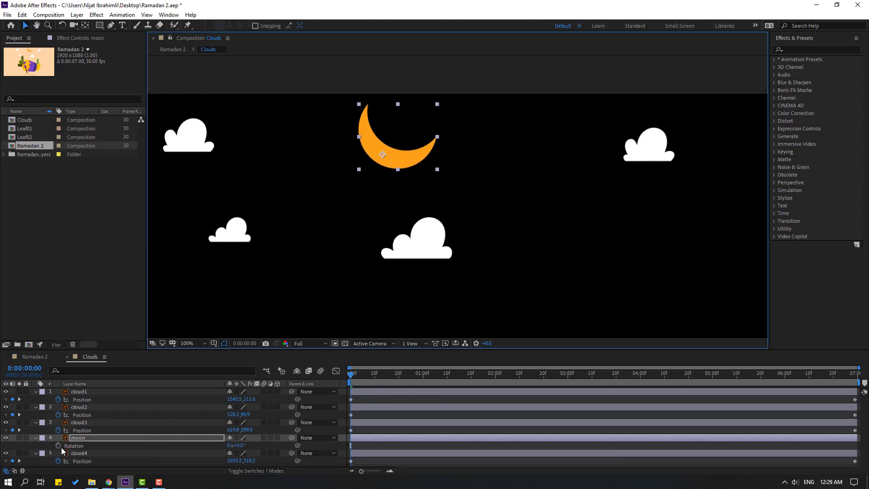
alt+click(58, 445)
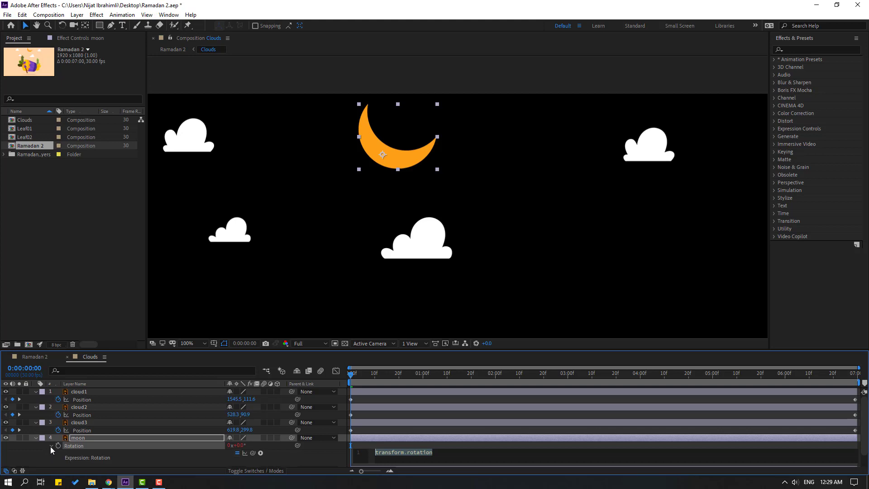
text(wiggl)
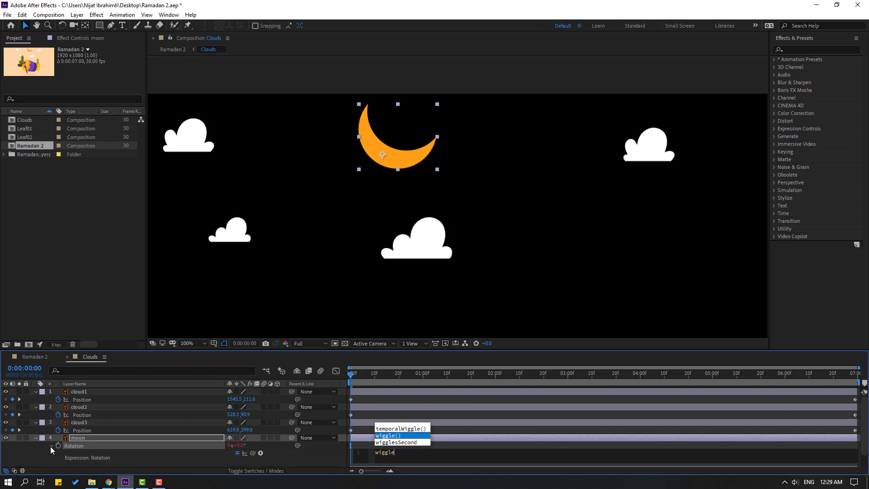
text(e)
key(Return)
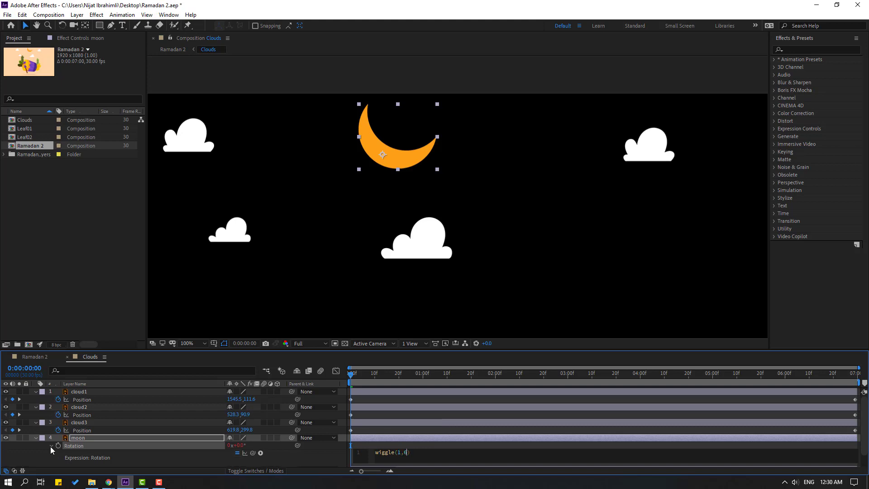
click(629, 447)
key(space)
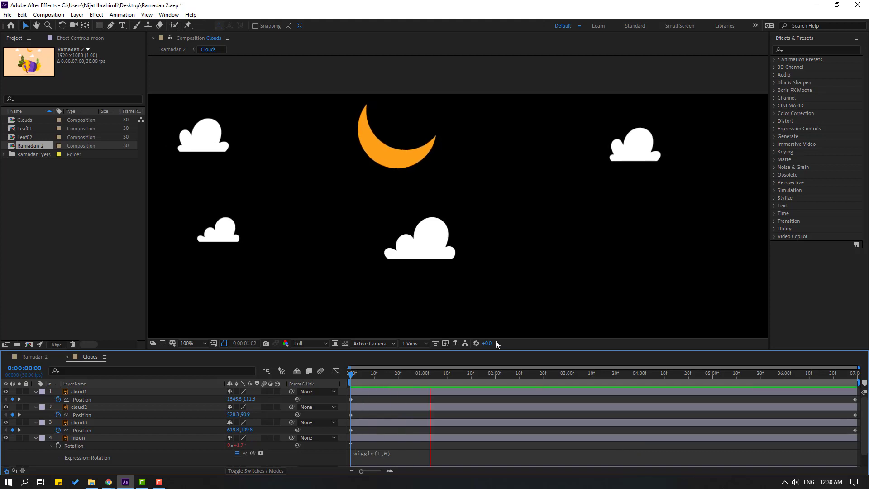
- Try wiggle(3,6) as the moon's Rotation expression and preview the movement
click(398, 373)
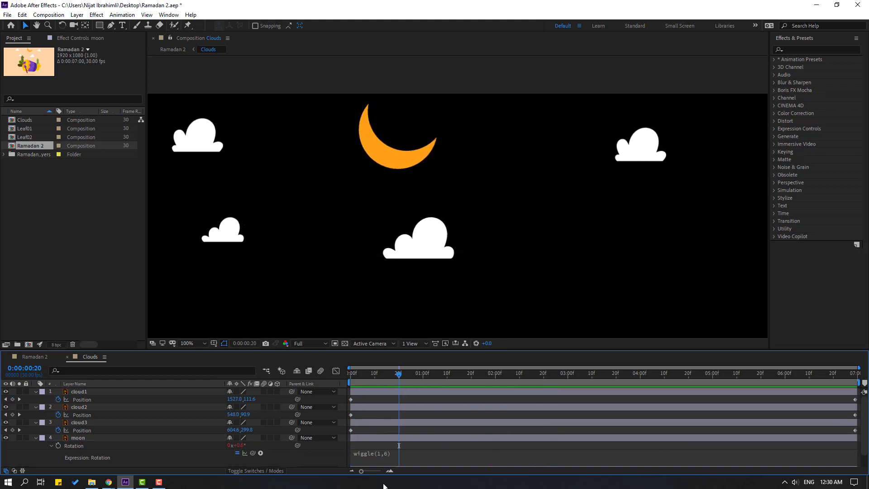
click(389, 454)
click(400, 452)
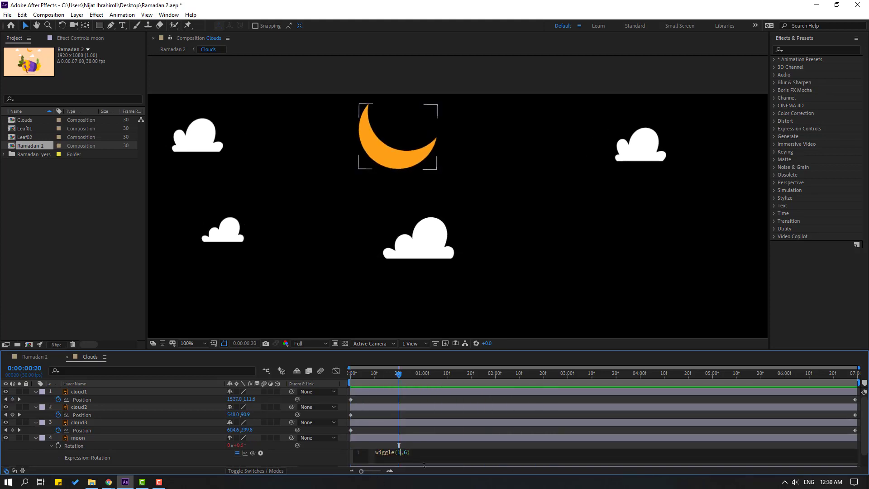
click(428, 441)
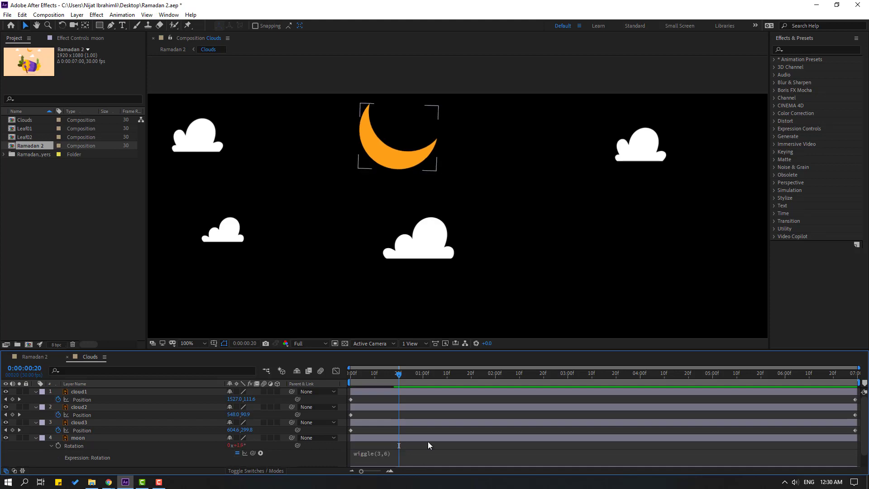
key(space)
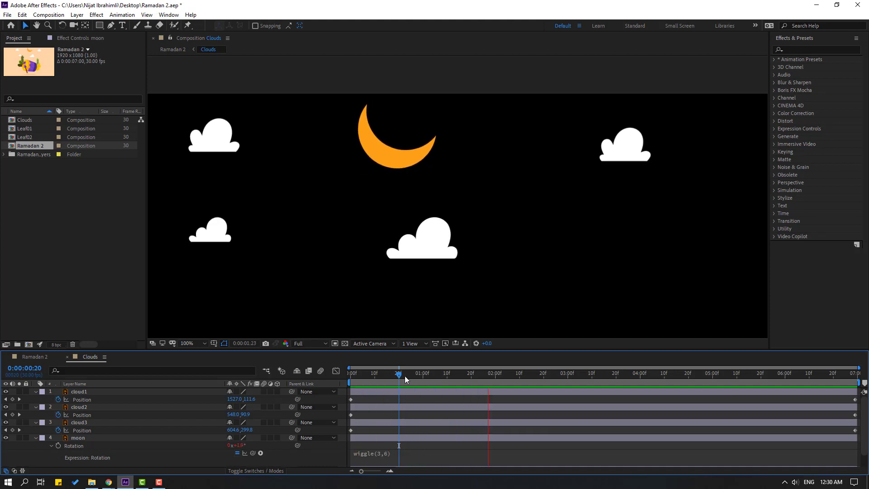
- Change the moon's Rotation expression to wiggle(1,12) and preview the movement
click(389, 453)
click(400, 453)
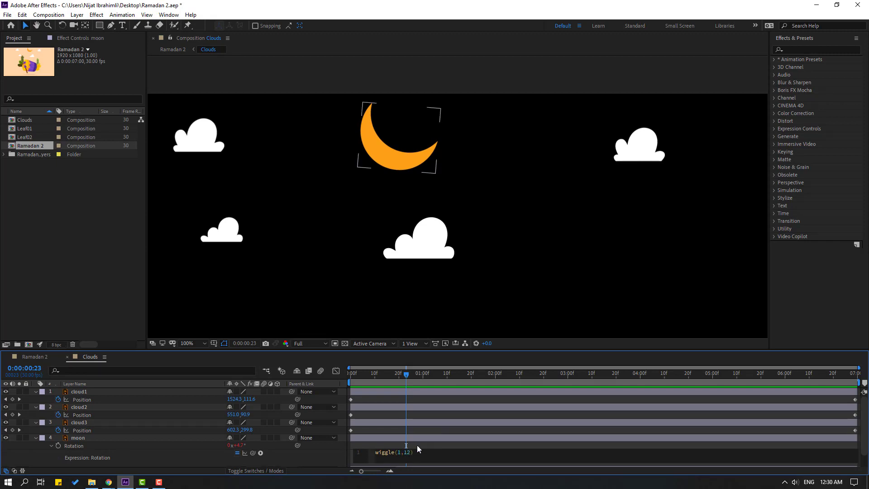
click(418, 444)
key(space)
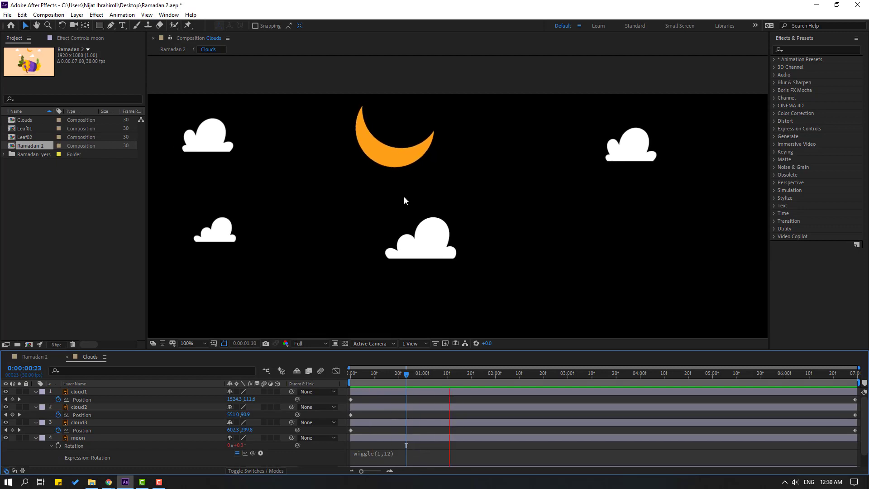
- Return the playhead to the first frame and close the Clouds composition to get back to Ramadan 2
scroll(421, 212, down, 2)
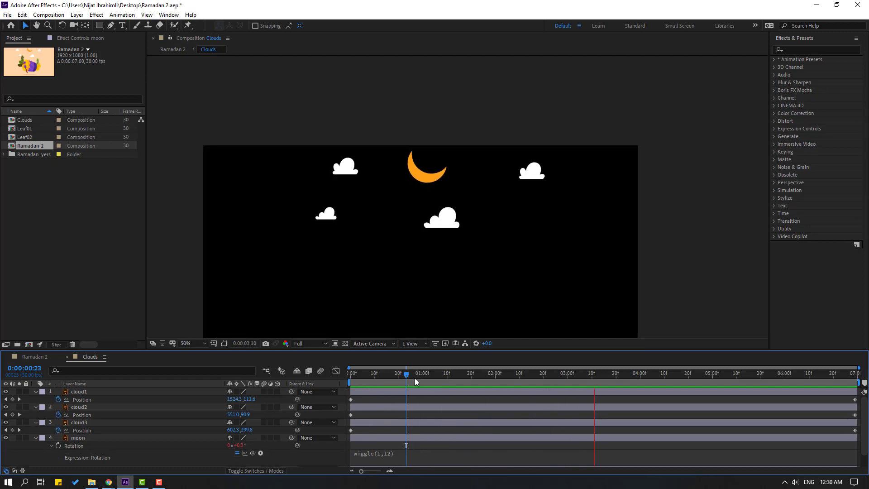
drag(423, 375, 350, 374)
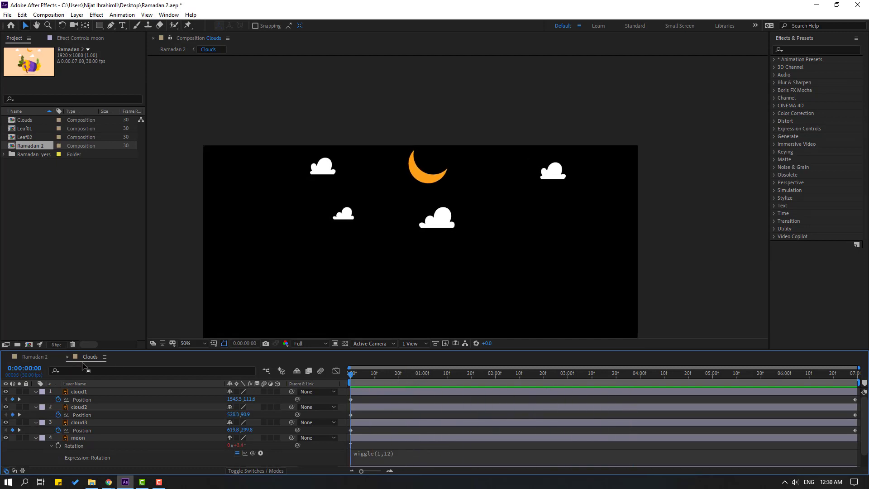
click(67, 356)
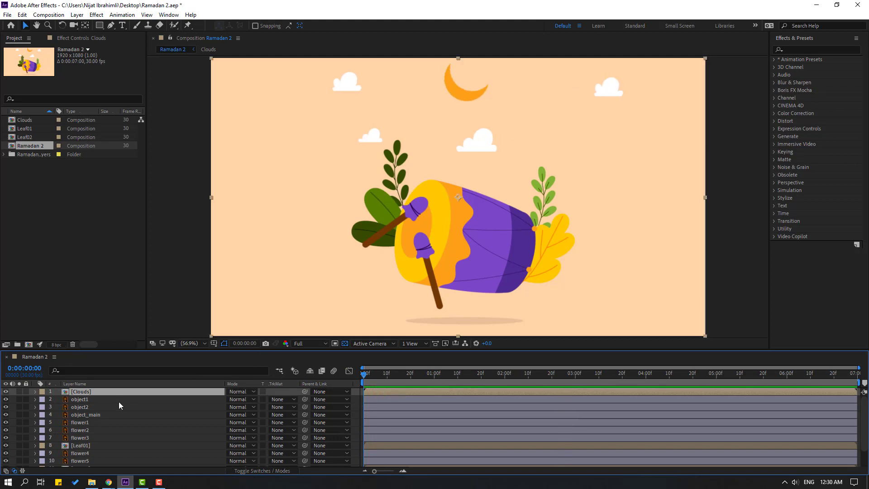
- Solo the object1 drumstick layer and move its anchor point near the lower end of the brown handle
click(86, 400)
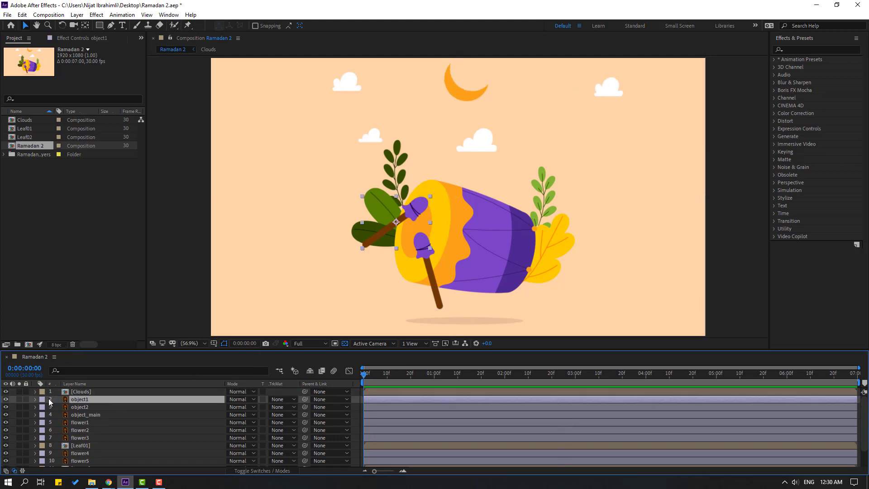
click(19, 398)
scroll(392, 224, up, 5)
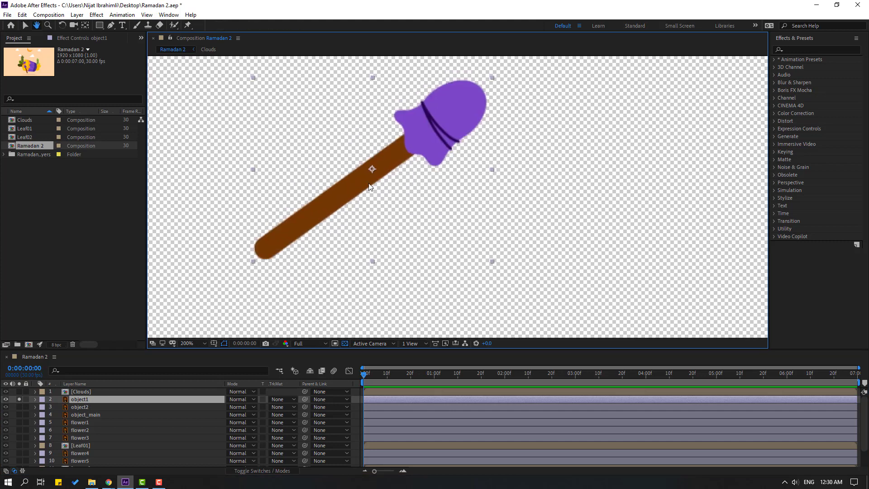
click(85, 26)
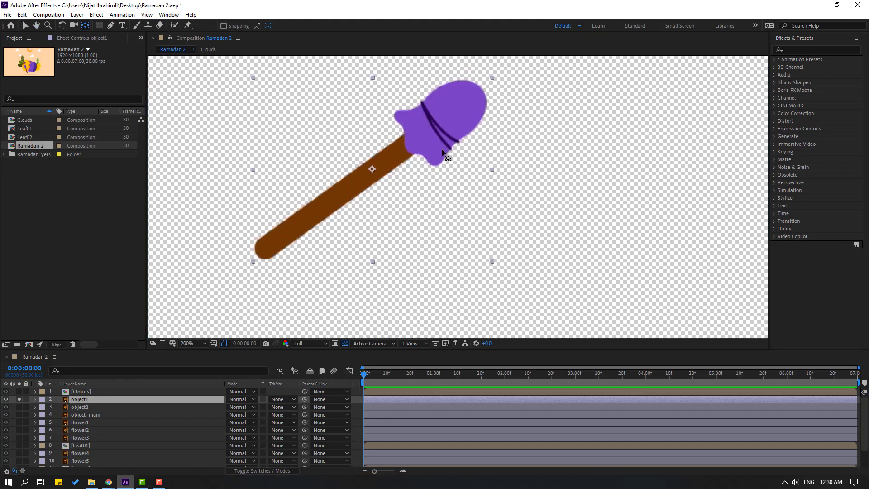
drag(372, 169, 293, 228)
click(25, 25)
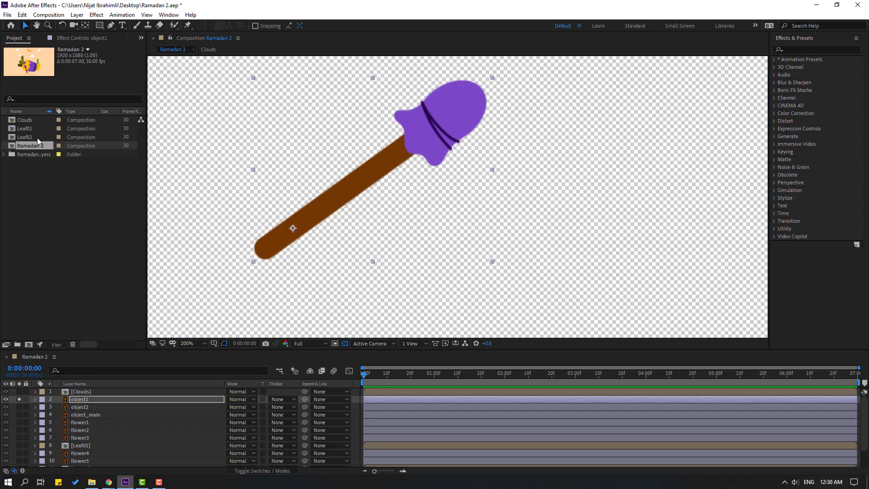
- Solo the object2 drumstick layer and move its anchor point near the lower end of the brown handle
click(78, 409)
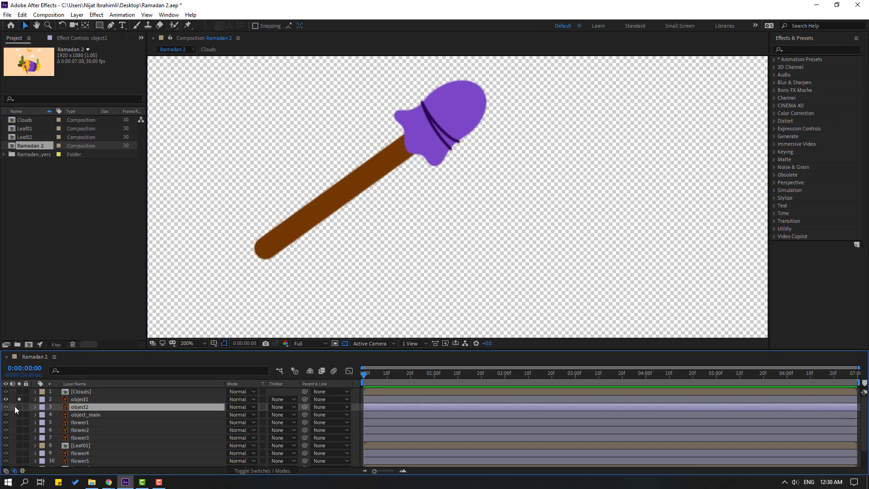
key(h)
drag(531, 245, 477, 119)
key(comma)
key(v)
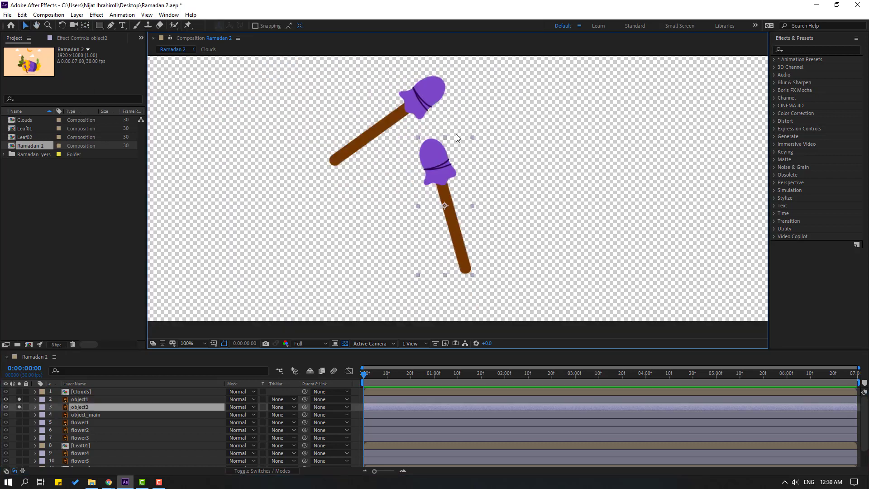
key(y)
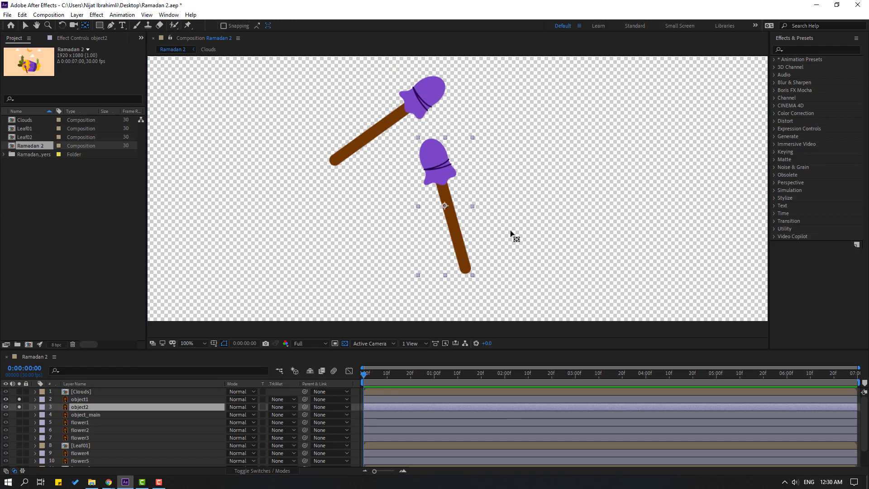
drag(444, 206, 461, 254)
click(25, 25)
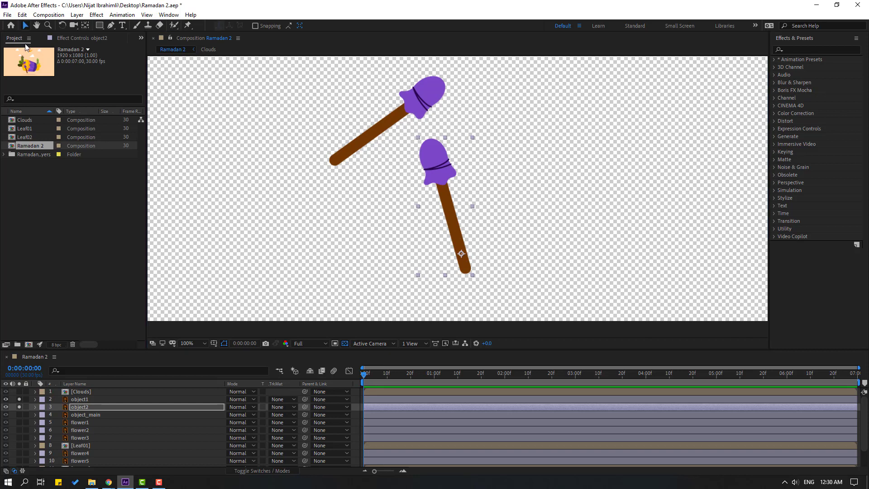
- Turn off solo for the object1 and object2 layers and deselect everything
drag(18, 400, 18, 409)
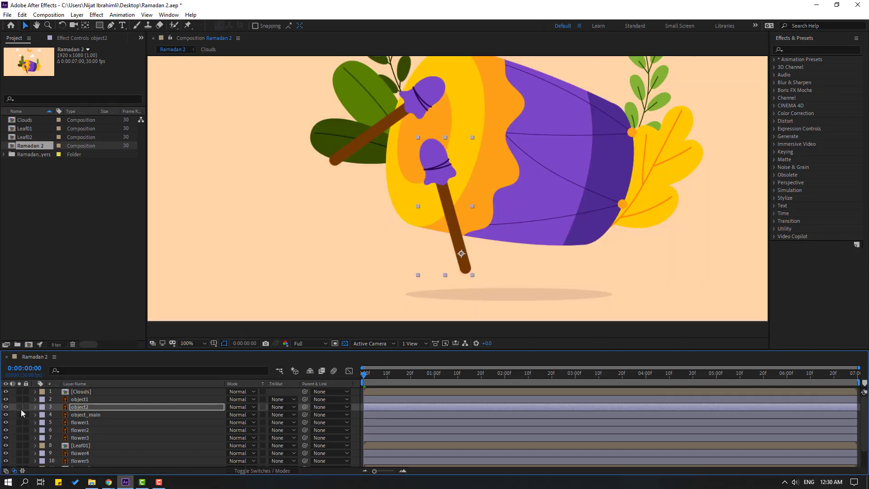
scroll(424, 272, down, 3)
click(314, 294)
scroll(478, 248, up, 3)
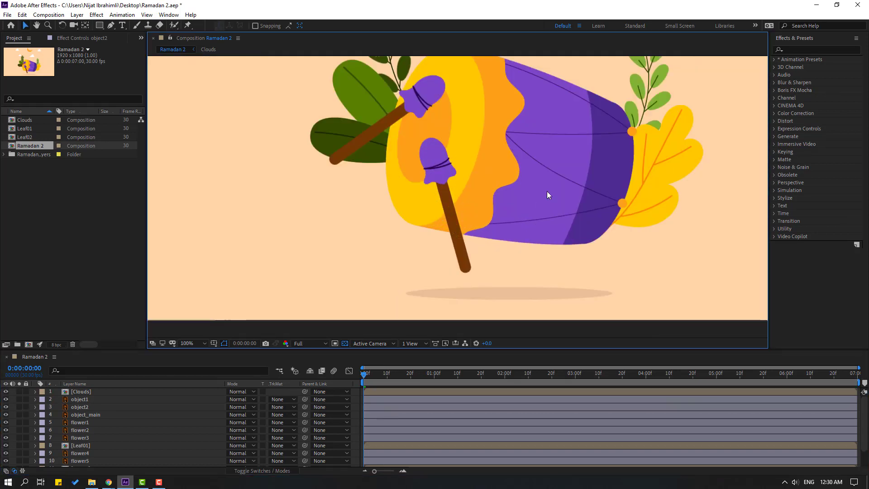
scroll(480, 221, down, 1)
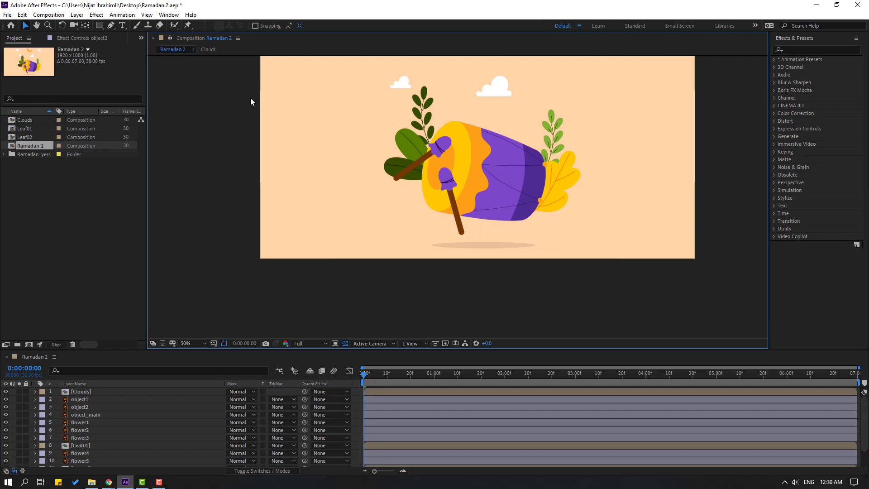
- Add a null object to the composition and center its anchor point within its bounds
click(77, 14)
mouse_move(91, 25)
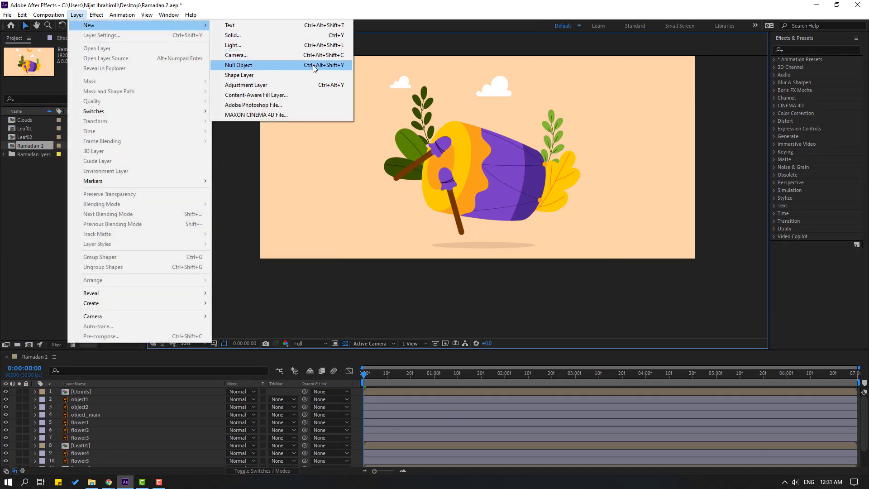
click(338, 69)
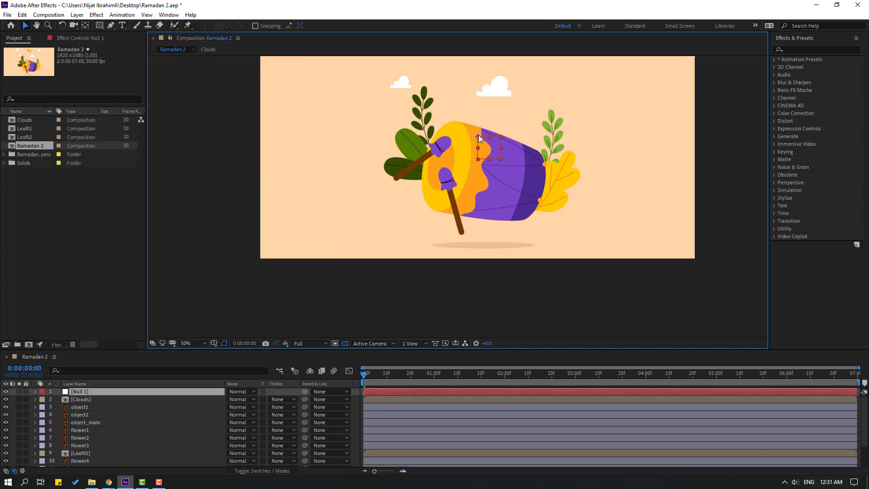
double_click(85, 26)
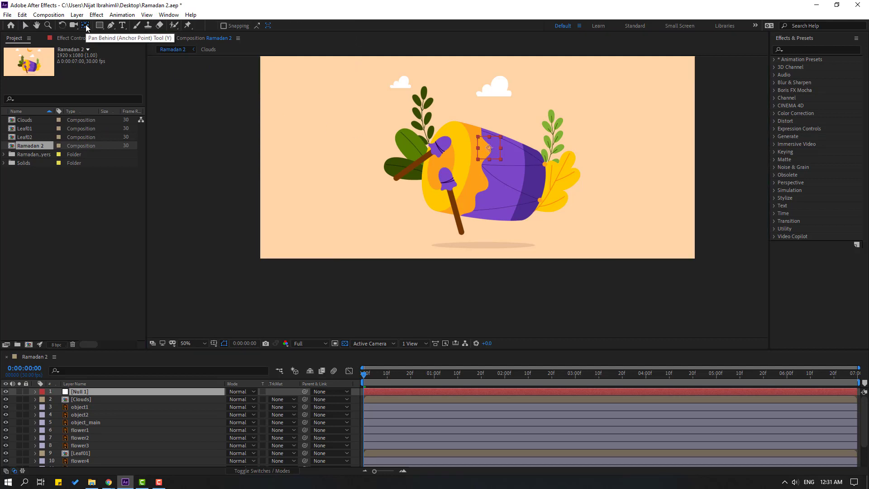
click(25, 26)
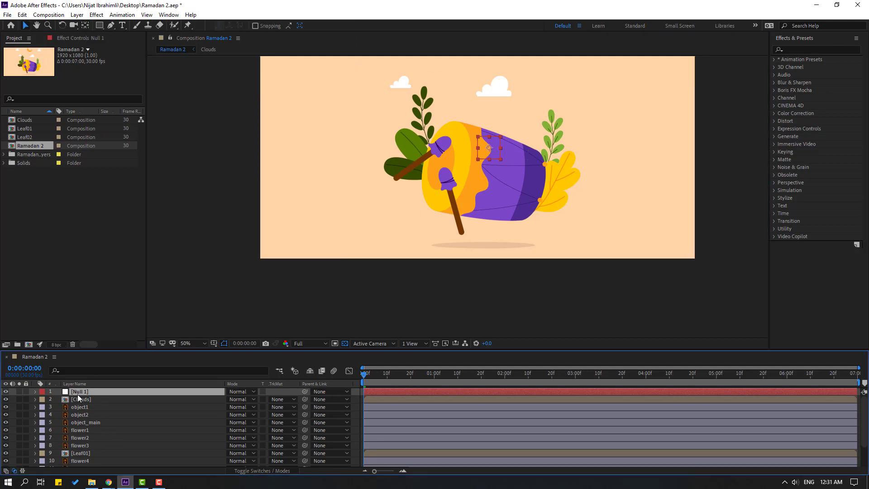
- Rename the null layer to Controller
key(Return)
text(Controll)
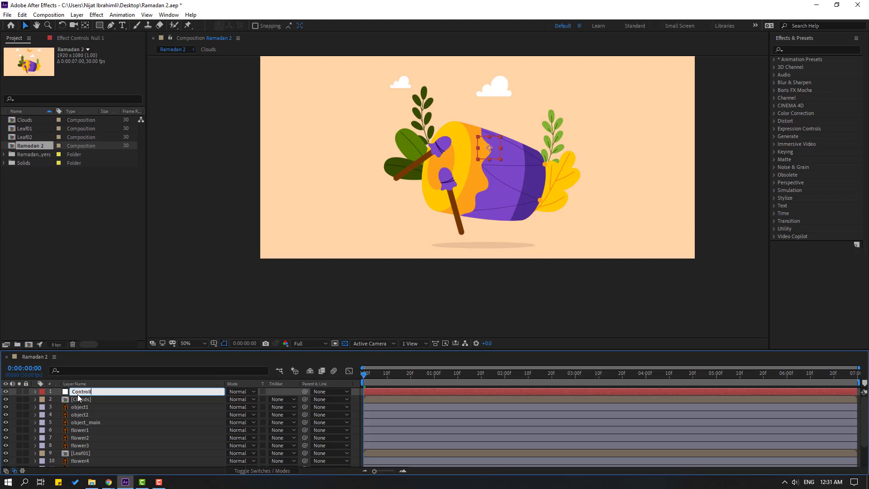
text(er)
key(Return)
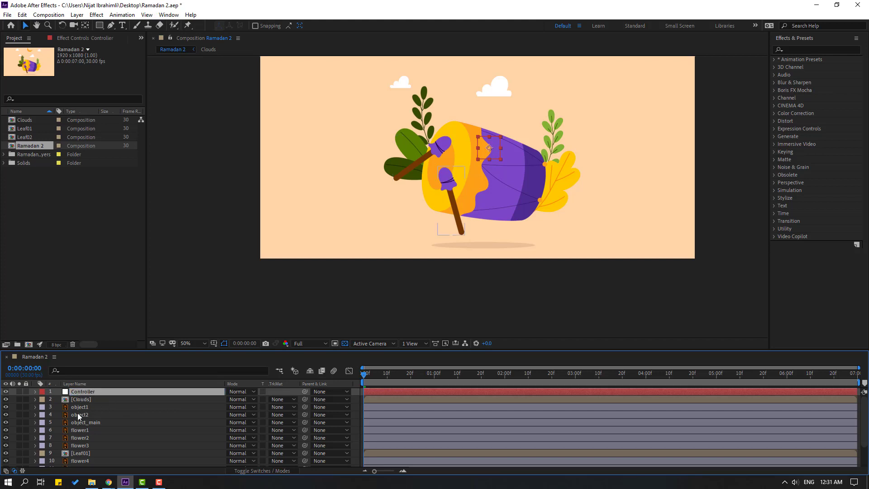
- Parent the object1, object2 and object_main layers to the Controller null
click(81, 407)
shift+click(86, 414)
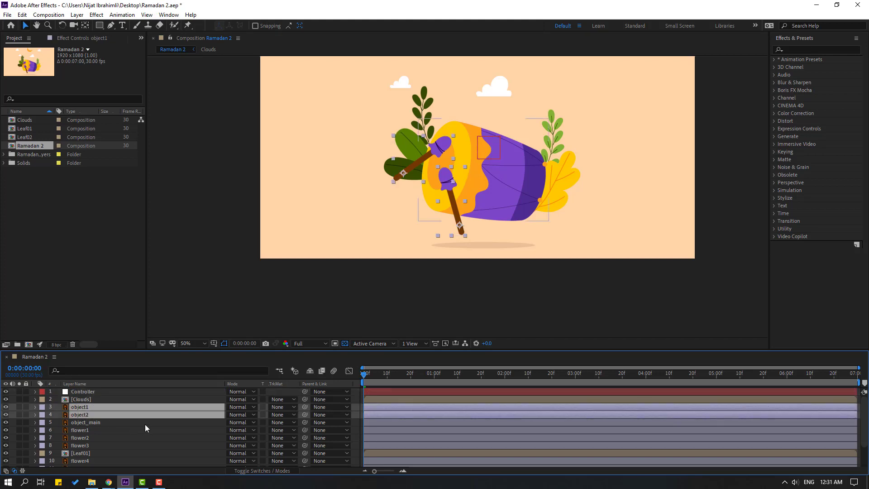
shift+click(96, 423)
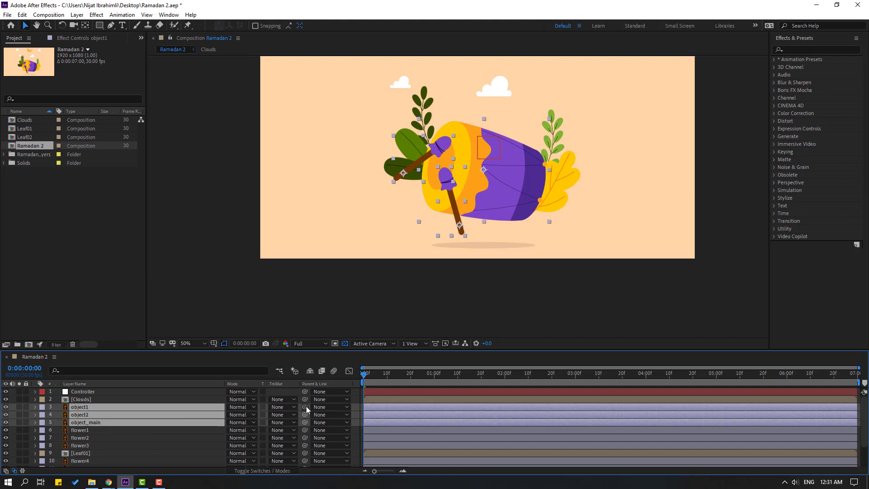
drag(306, 407, 77, 392)
click(271, 471)
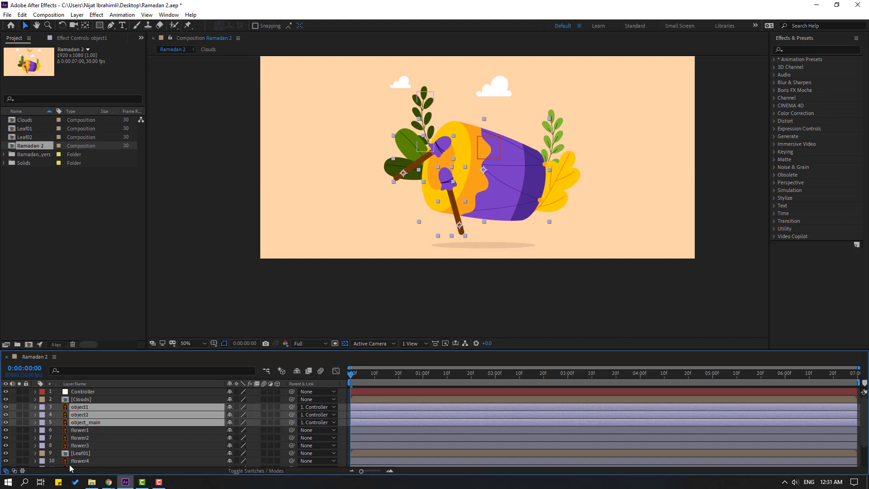
- Parent the flower1, flower2 and flower3 layers to the Controller null
click(80, 432)
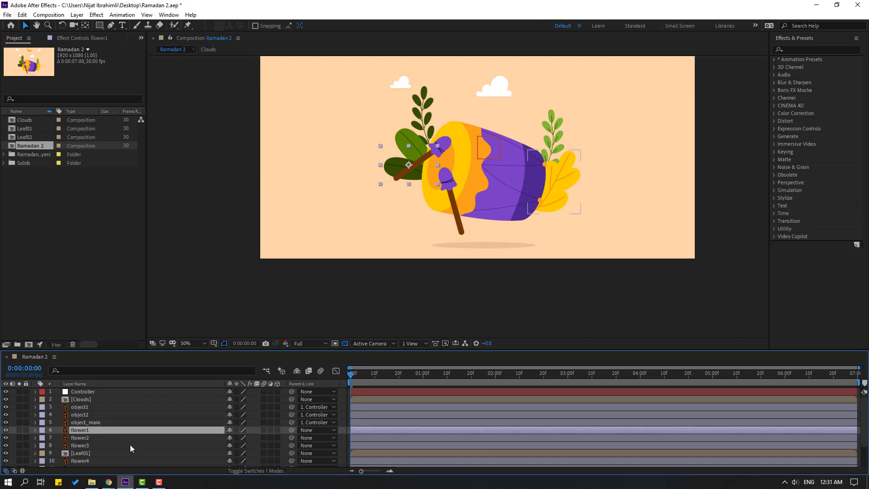
ctrl+click(89, 438)
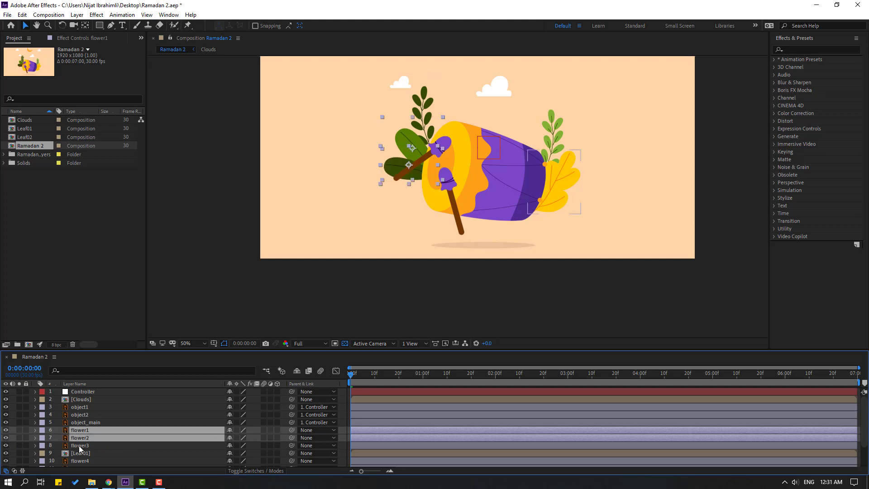
ctrl+click(80, 447)
drag(292, 430, 76, 395)
- Parent the Leaf01 layer to flower4 and the Leaf02 layer to flower5
scroll(115, 441, down, 1)
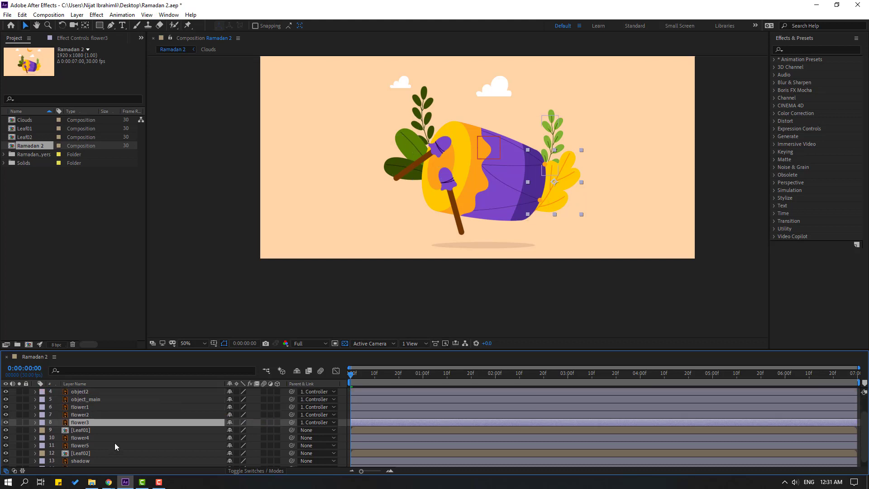
click(88, 430)
drag(292, 430, 84, 438)
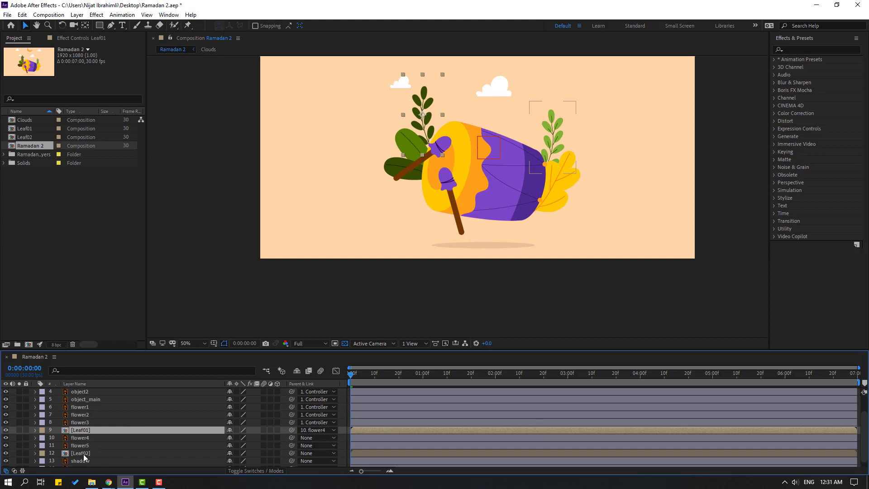
click(83, 454)
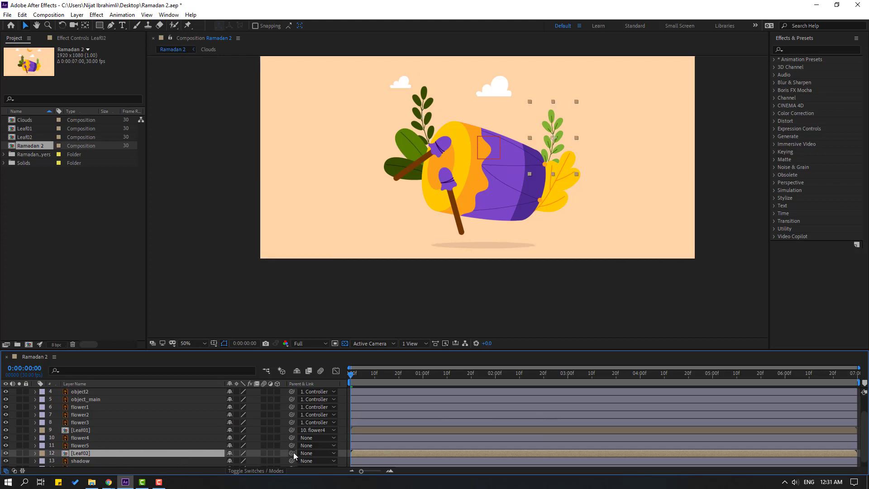
drag(293, 452, 83, 447)
- Parent the flower4 and flower5 layers to the Controller null
click(85, 446)
click(80, 438)
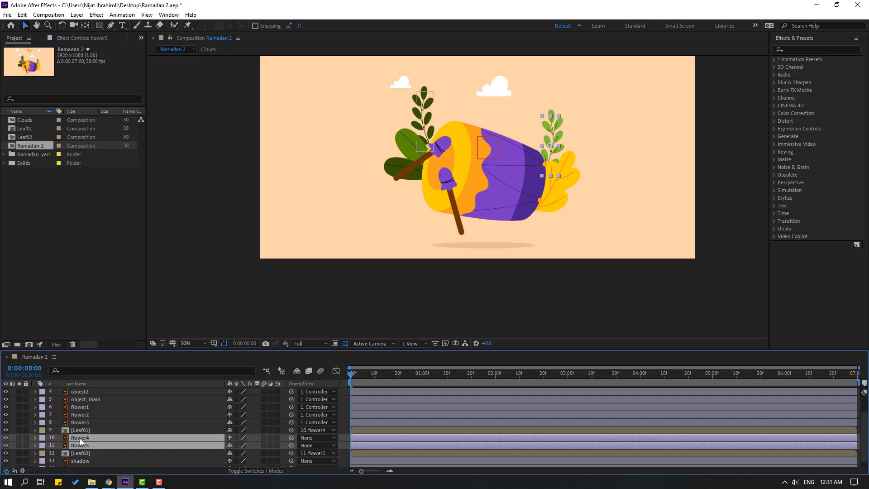
scroll(113, 439, up, 1)
drag(291, 461, 82, 391)
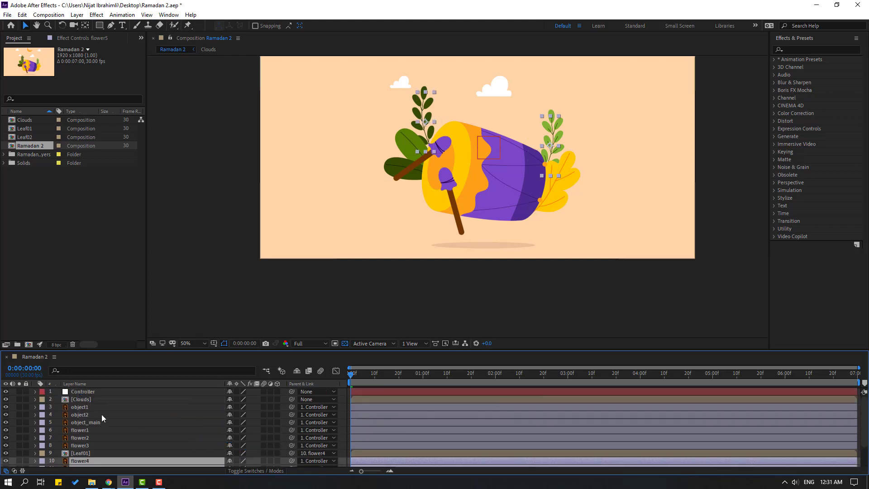
- Keyframe the Controller's Position at the first frame and set its Y value to 635 at frame 10
click(82, 391)
click(491, 159)
key(space)
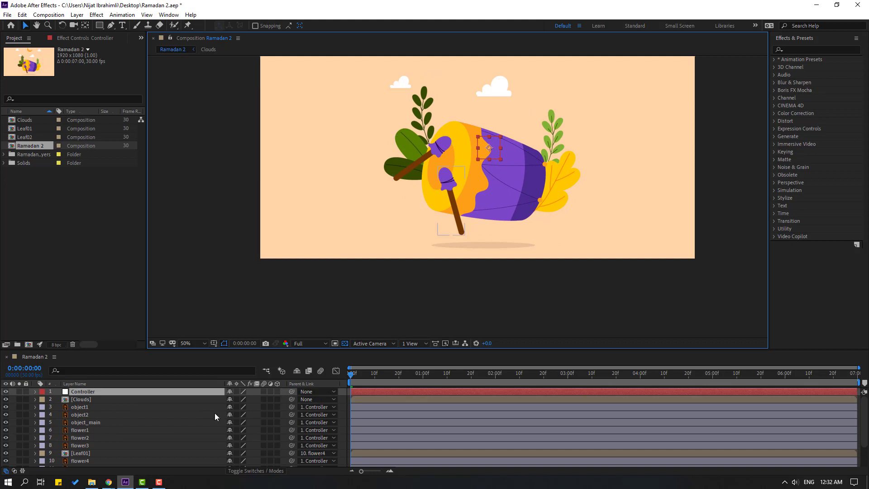
key(p)
click(58, 400)
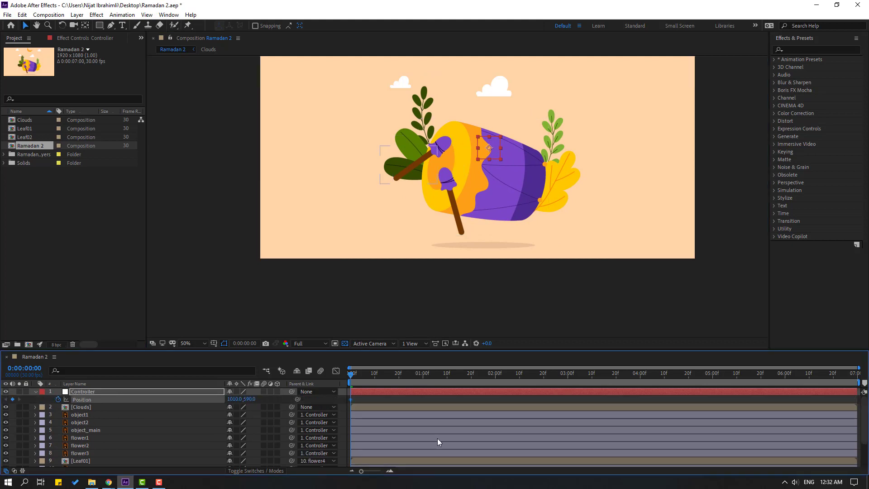
key(shift+Page_Down)
drag(248, 401, 267, 401)
- Repeat the Controller's starting Position of 1010, 590 as a keyframe at frame 20 and end the work area there
key(shift+Page_Down)
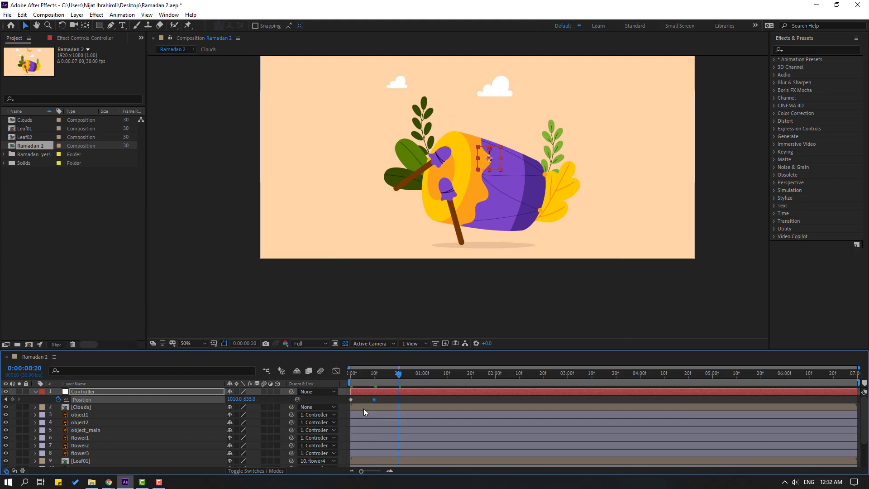
drag(341, 406, 484, 398)
key(n)
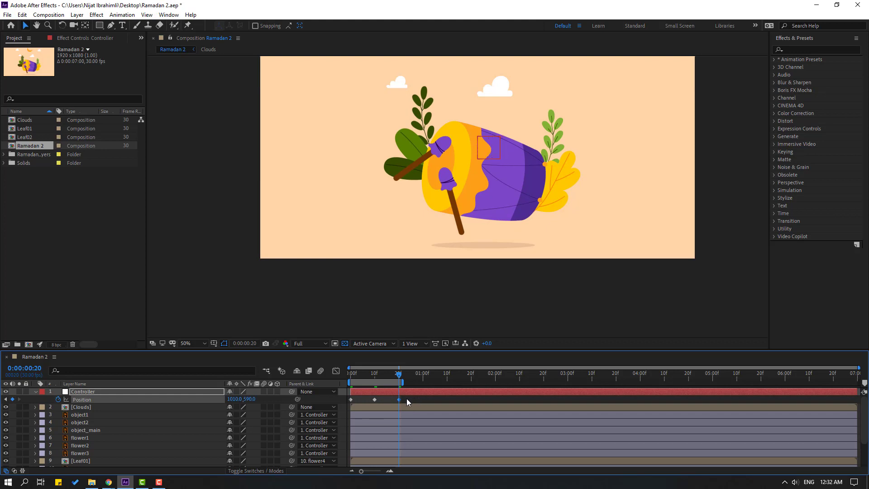
- Apply Easy Ease to all three Controller Position keyframes and preview the bounce
right_click(351, 399)
mouse_move(362, 393)
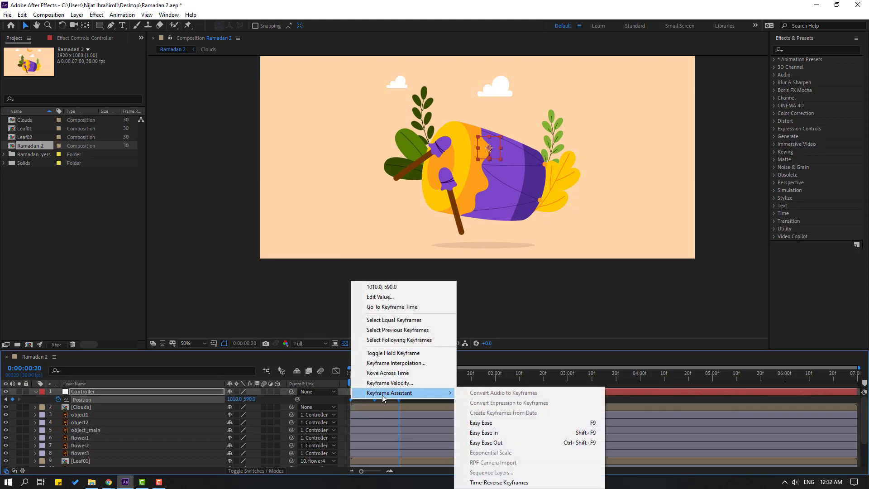
click(501, 423)
click(468, 398)
key(space)
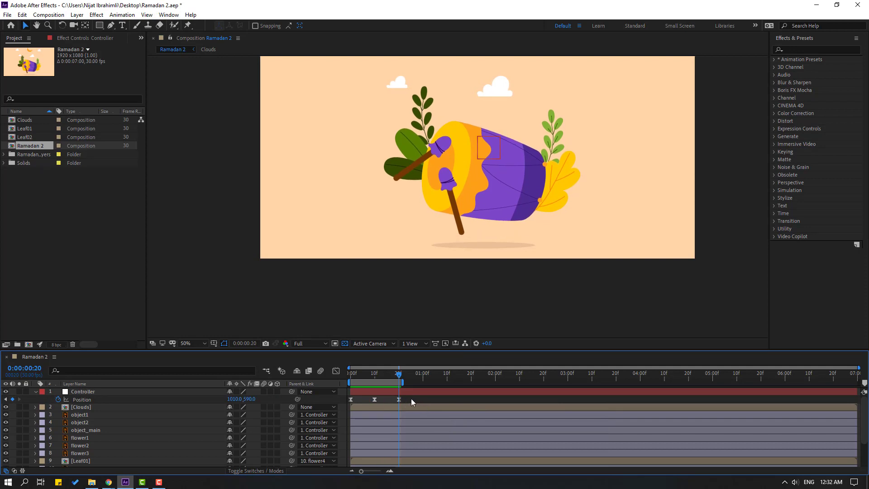
- Stretch the Controller's Position keyframes and the work area to end at 2 seconds, and preview the slower bounce
click(344, 400)
drag(344, 400, 344, 400)
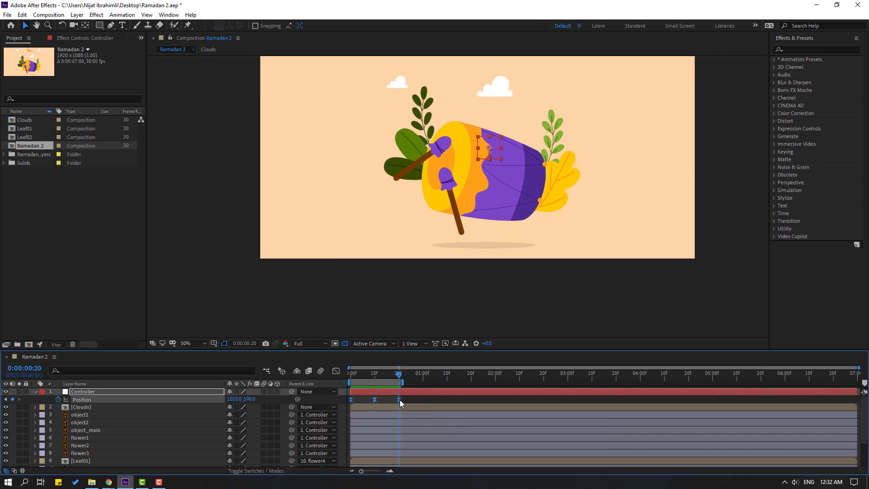
drag(400, 400, 495, 400)
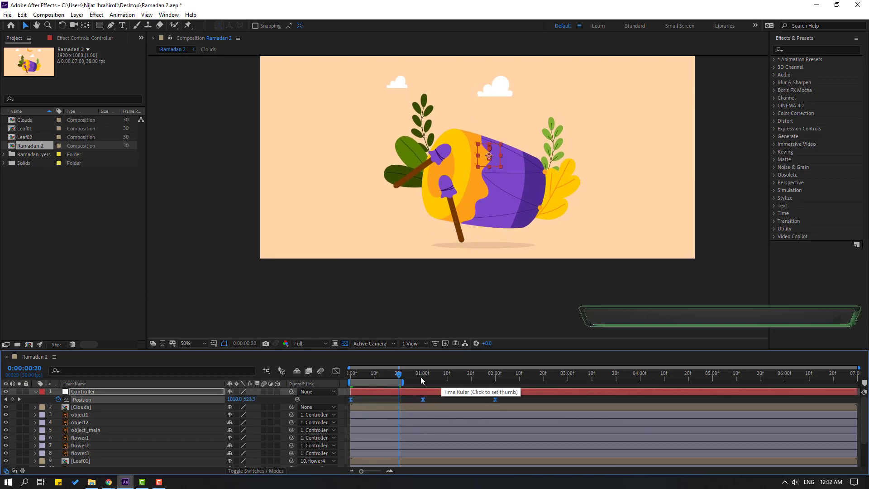
drag(403, 382, 499, 382)
key(space)
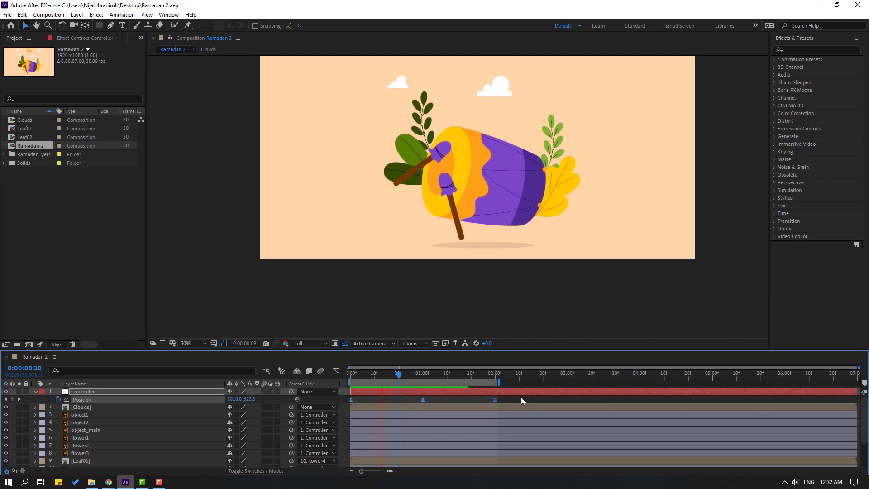
key(space)
key(shift+slash)
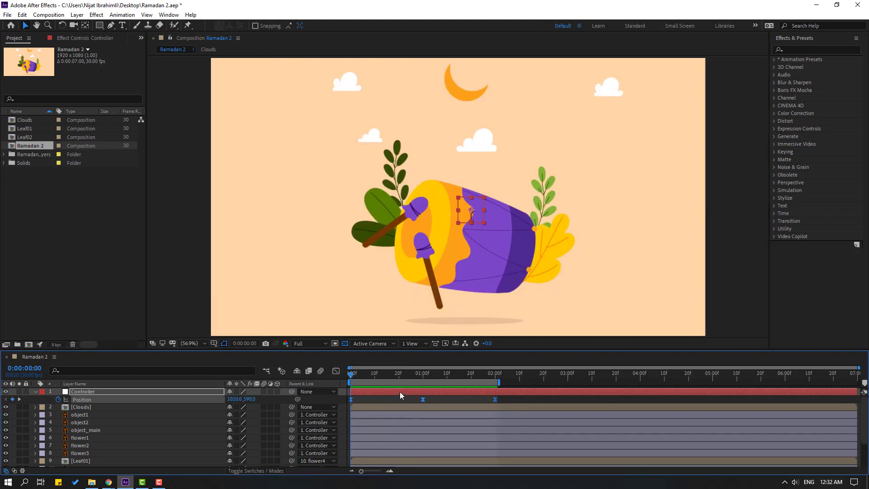
- Add the expression loopOutDuration(type = "cycle", duration = 0) to the Controller's Position
click(522, 400)
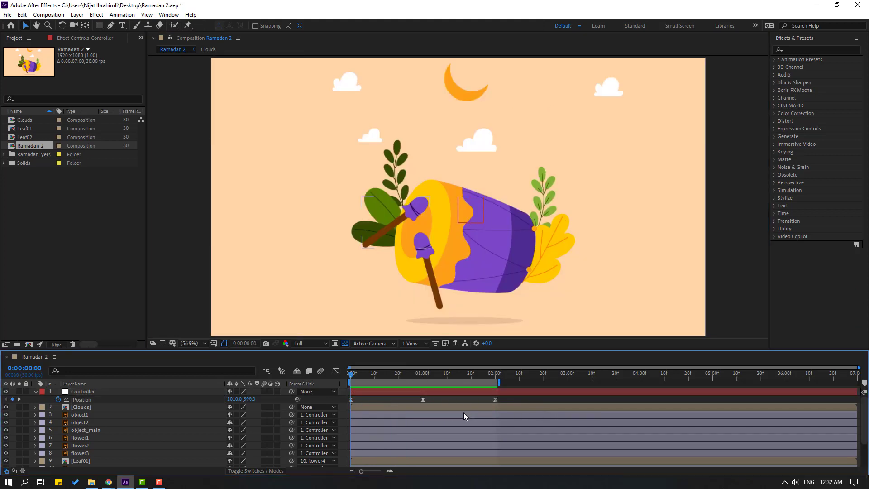
alt+click(59, 400)
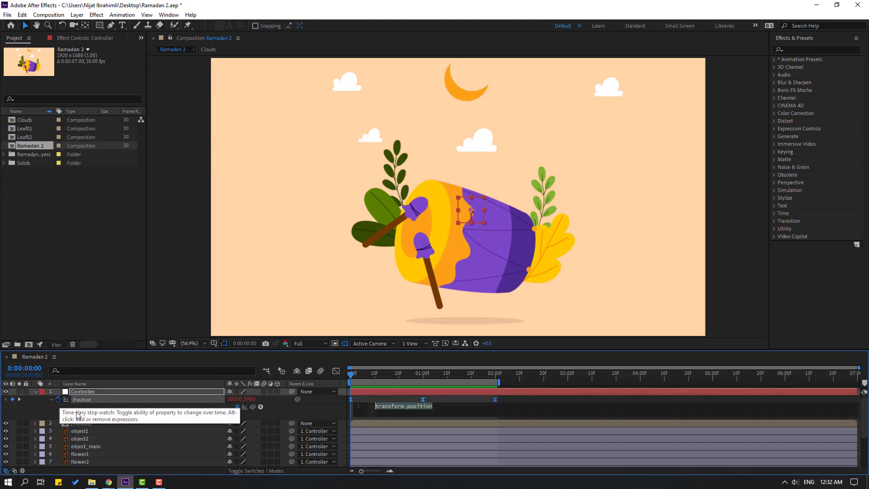
click(261, 407)
mouse_move(312, 361)
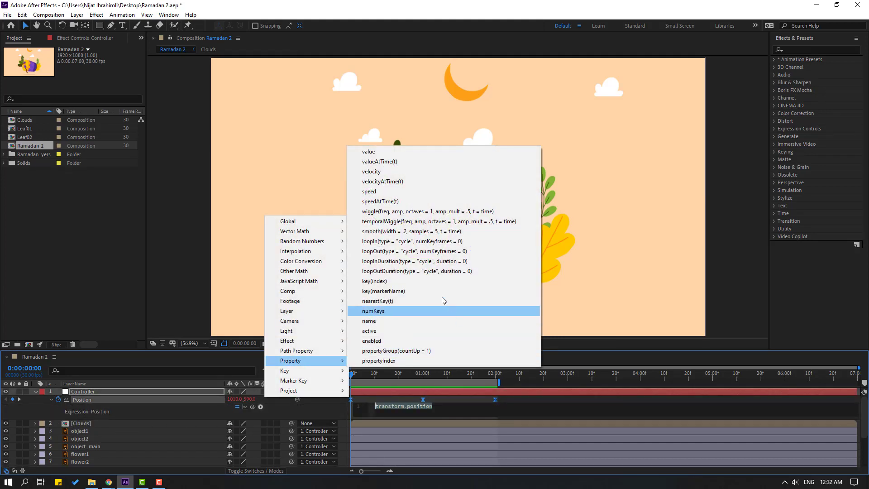
click(488, 272)
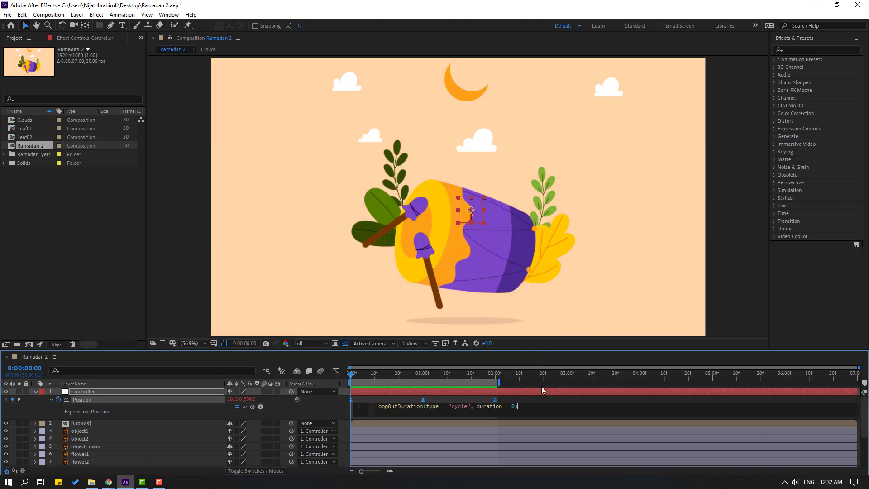
click(805, 403)
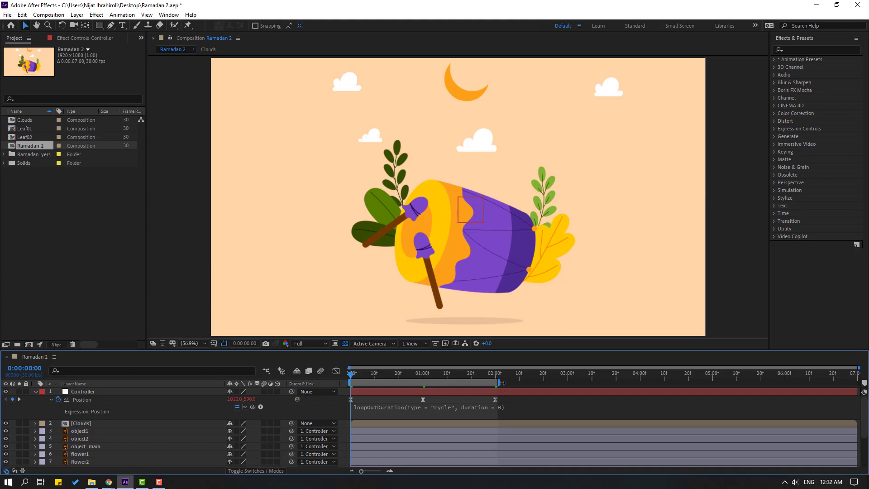
- Extend the work area to the end of the 7-second composition, preview the looping bounce, and collapse the Controller's properties
drag(498, 382, 858, 382)
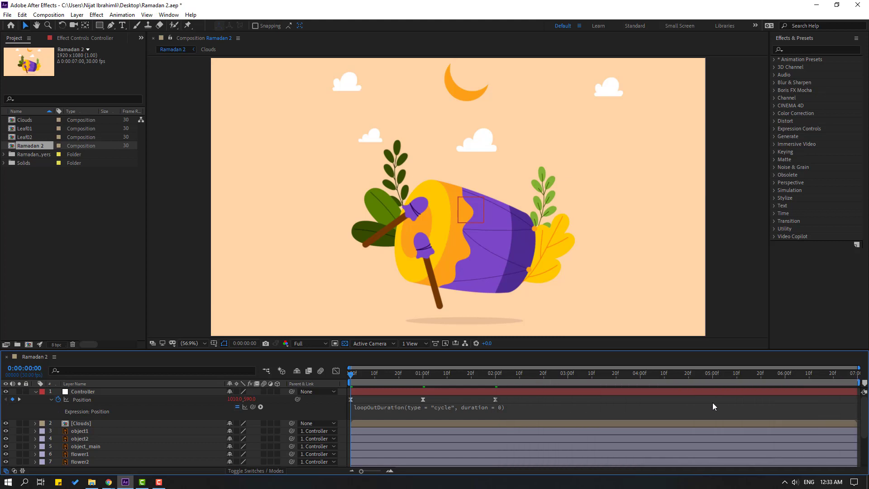
key(space)
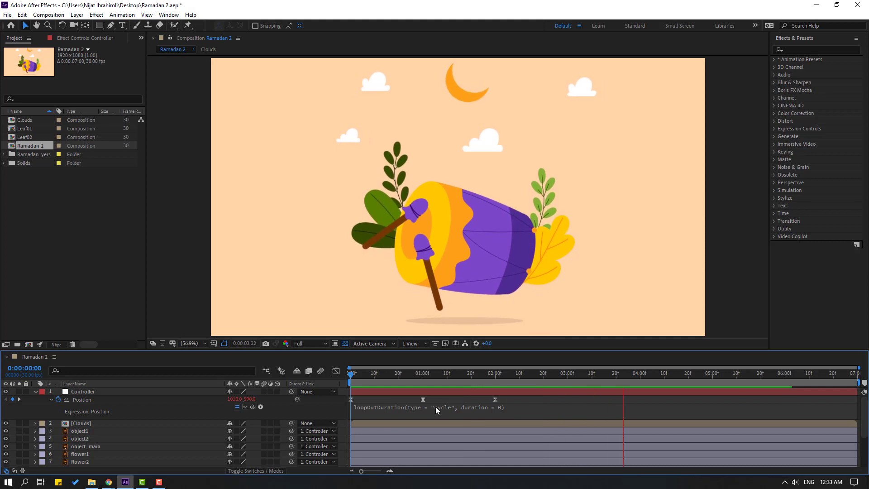
key(space)
click(35, 392)
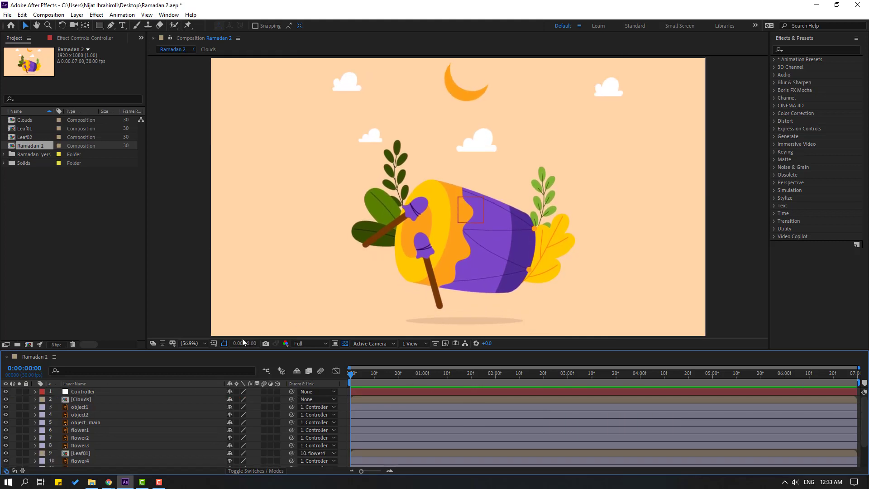
- Show Rotation for object1 and object2, keyframe object2's Rotation at the first frame, and set it to -3° at frame 10
click(78, 407)
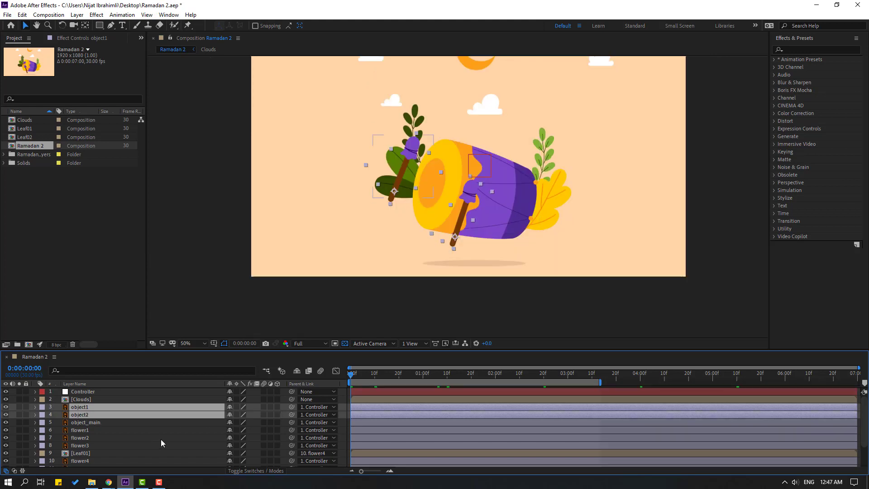
key(r)
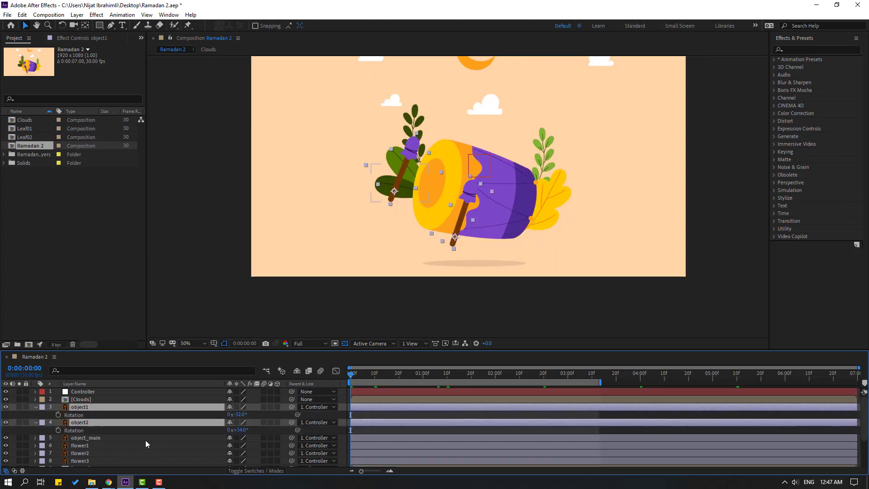
click(48, 431)
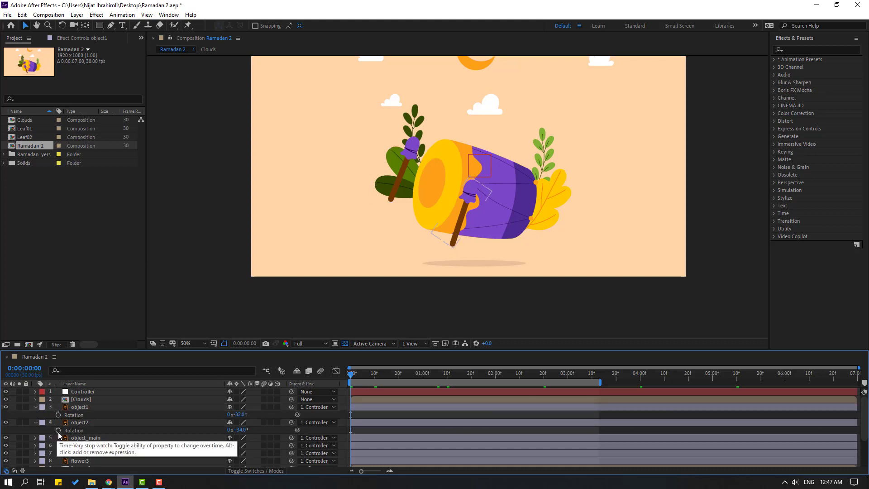
click(57, 430)
key(shift+Page_Down)
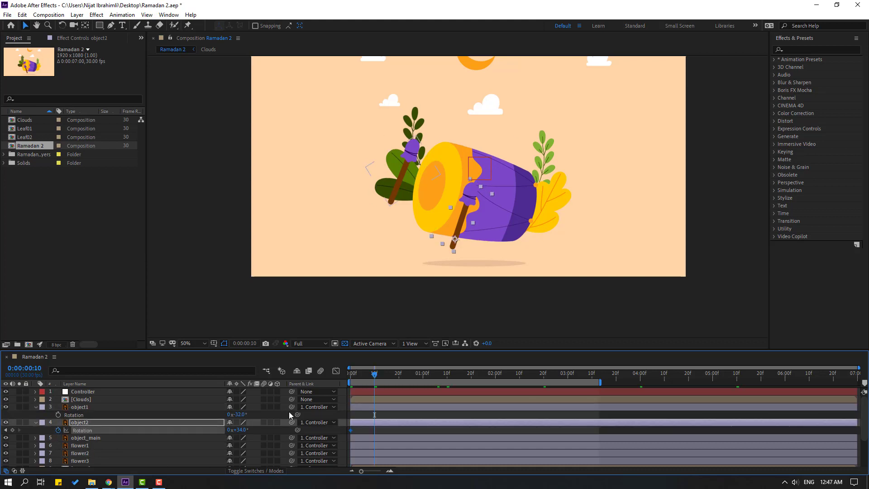
drag(239, 429, 221, 428)
click(390, 433)
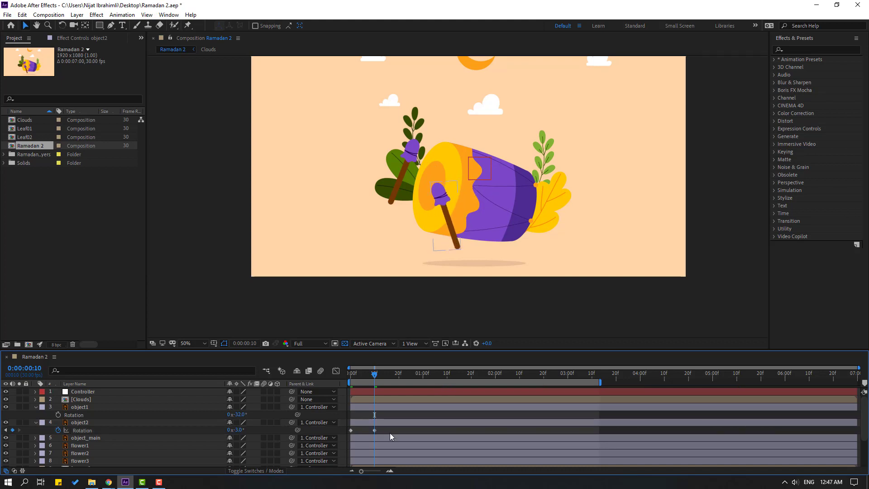
- Add a small rebound to object2 with Rotation keyframes of 0° at frame 13 and -3° at frame 16
key(Page_Down)
key(Page_Down)
key(Page_Down)
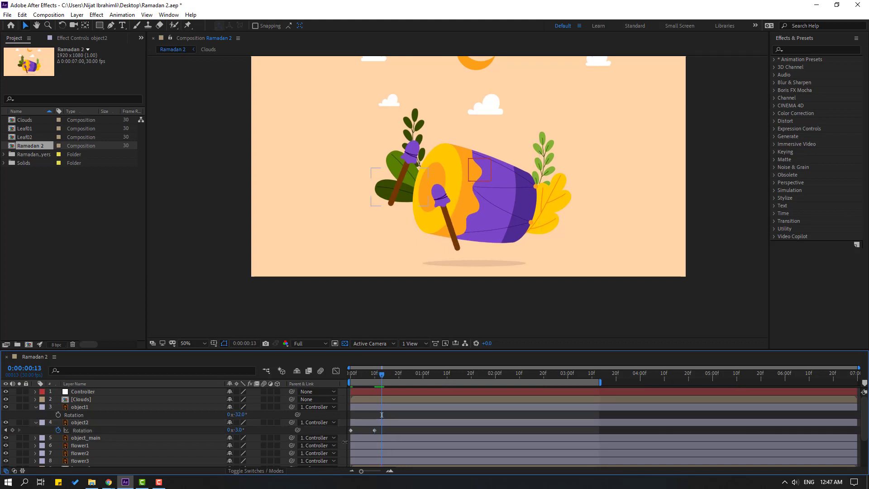
click(238, 429)
text(3)
key(Return)
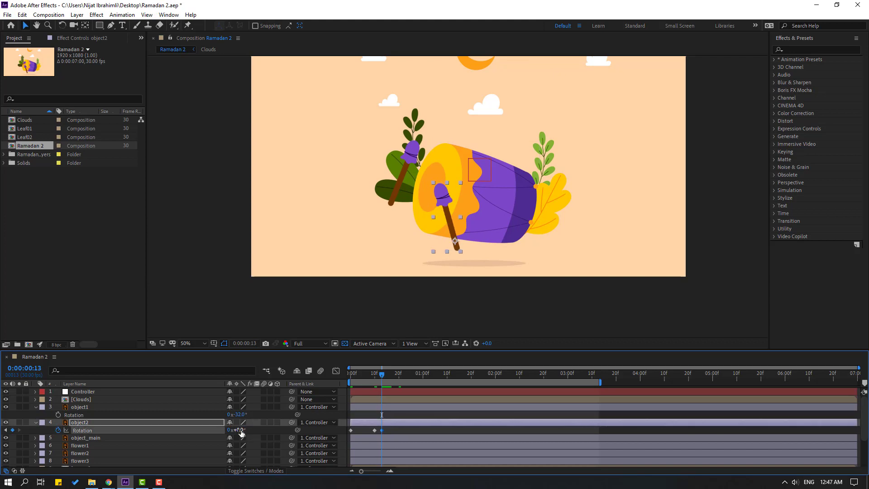
key(Page_Down)
key(Page_Down)
key(Page_Down)
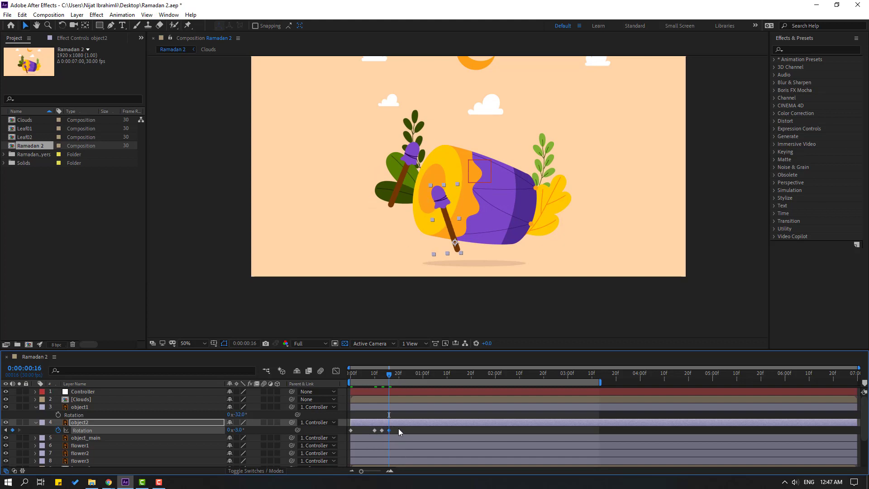
- Apply Easy Ease to all four object2 Rotation keyframes and preview the strike
right_click(351, 429)
mouse_move(408, 424)
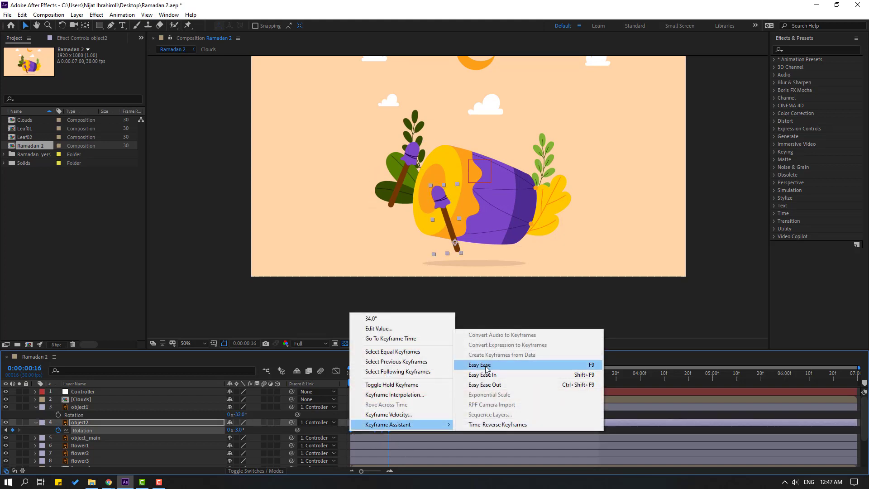
click(533, 365)
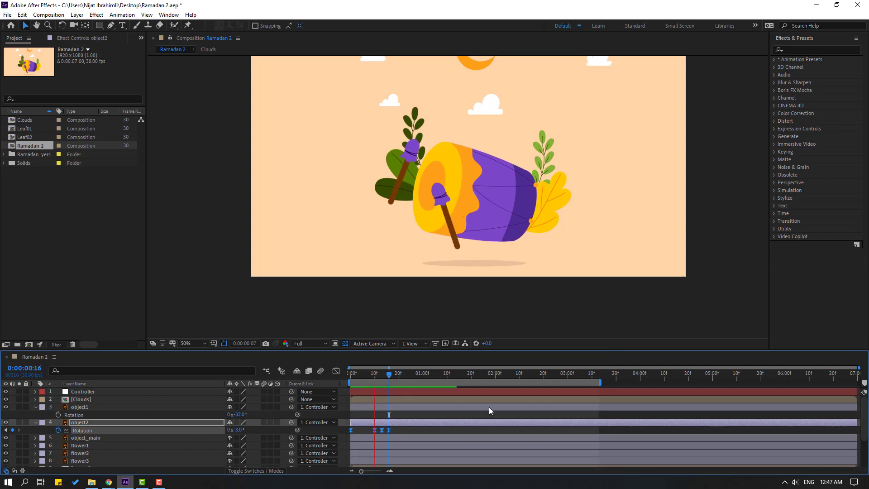
key(space)
- Lengthen the outgoing ease of object2's first Rotation keyframe in the speed graph so the stick accelerates into the hit, and preview it
key(shift+F3)
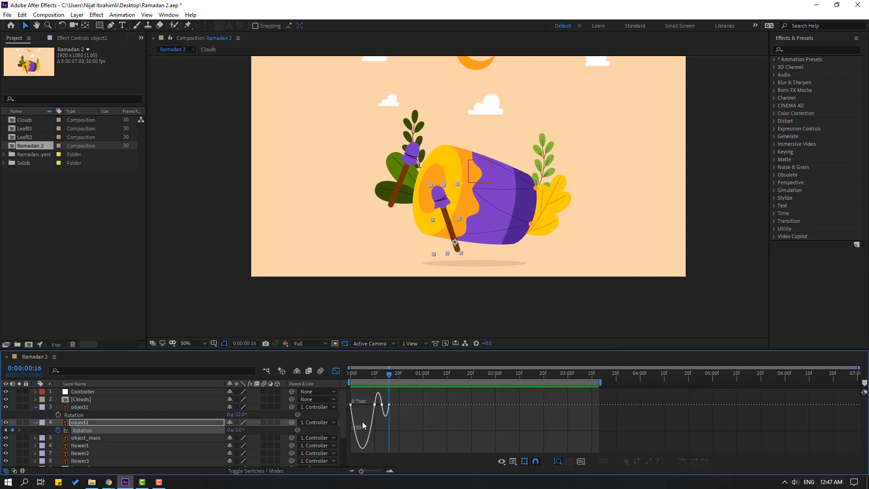
scroll(385, 419, up, 2)
drag(369, 422, 418, 429)
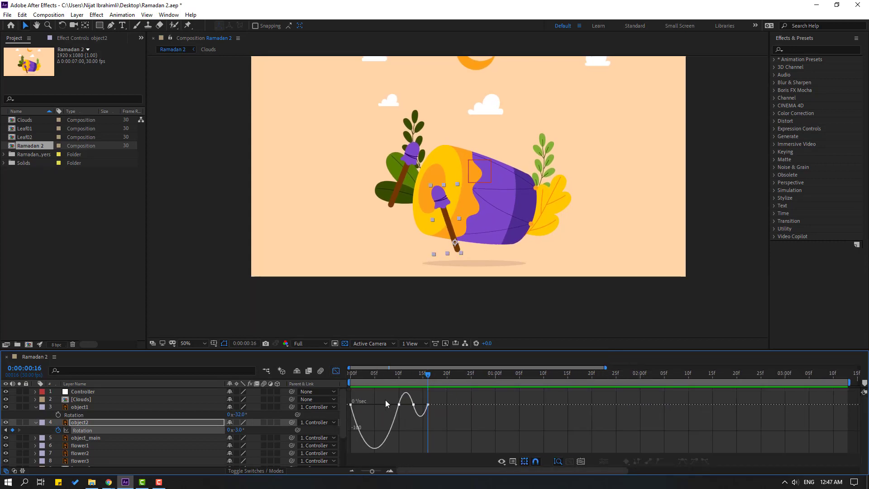
click(351, 404)
drag(358, 404, 381, 404)
key(space)
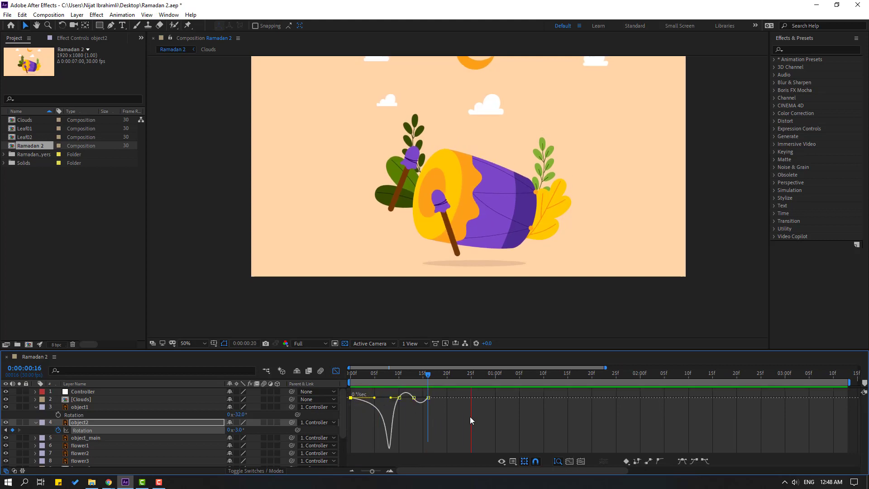
key(space)
key(shift+F3)
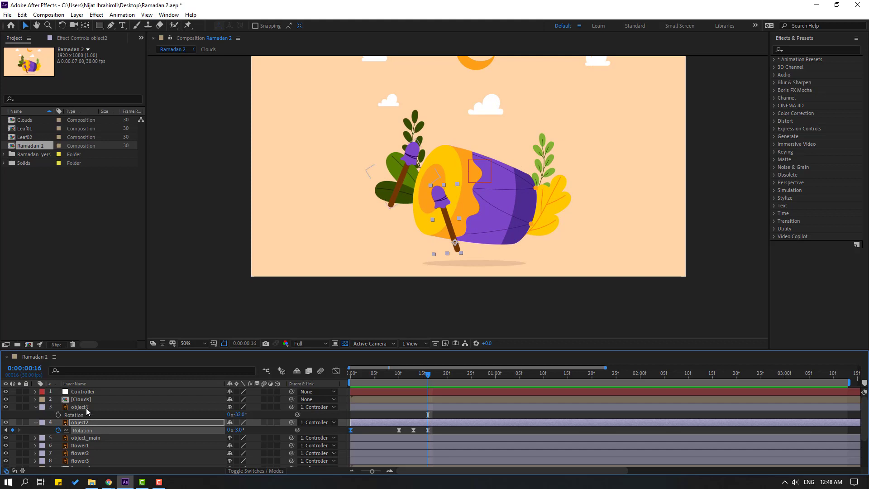
- Keyframe object1's starting Rotation at frame 15 and set its Rotation to 8° at frame 25
click(80, 407)
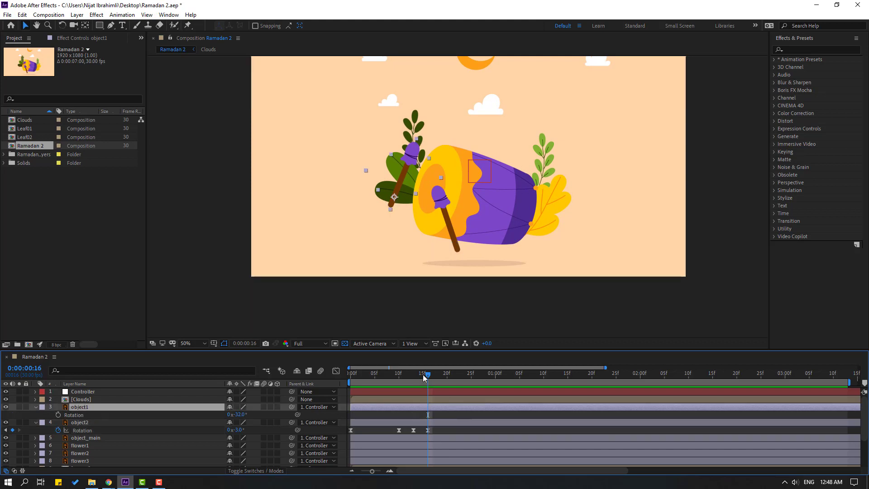
mouse_move(423, 374)
mouse_down()
mouse_move(376, 379)
mouse_move(423, 380)
mouse_up()
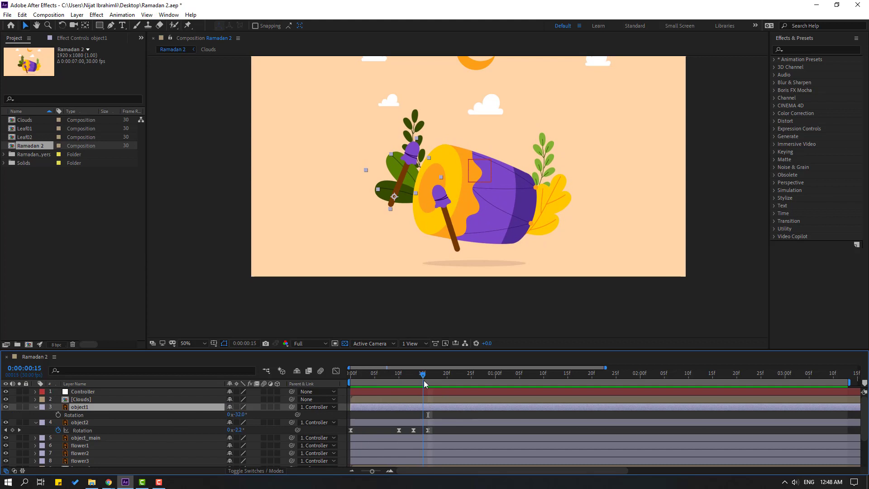
click(58, 414)
key(shift+Page_Down)
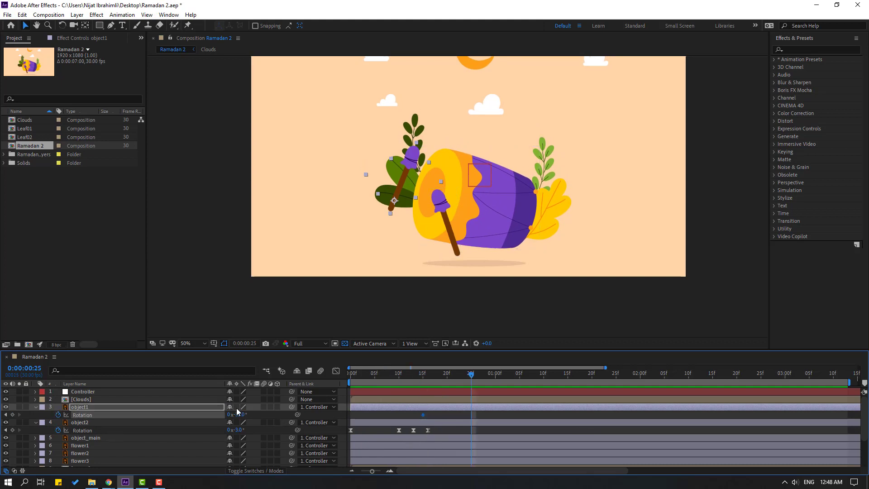
drag(240, 417, 262, 423)
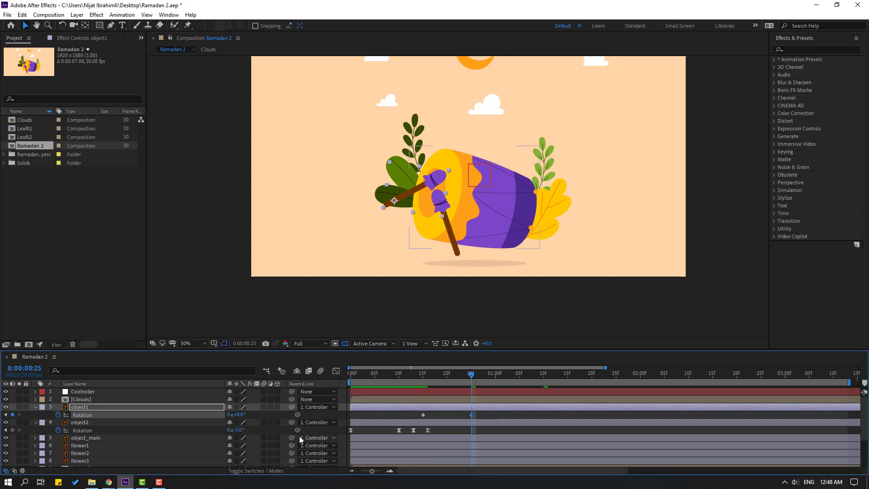
- Set object1's Rotation to 5° three frames further on, at frame 28
key(Page_Down)
key(Page_Down)
key(Page_Down)
click(242, 415)
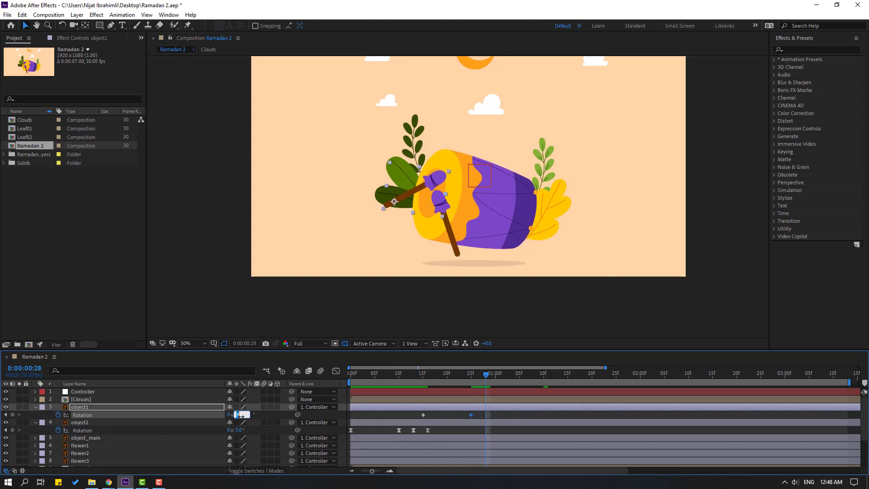
text(5)
key(Return)
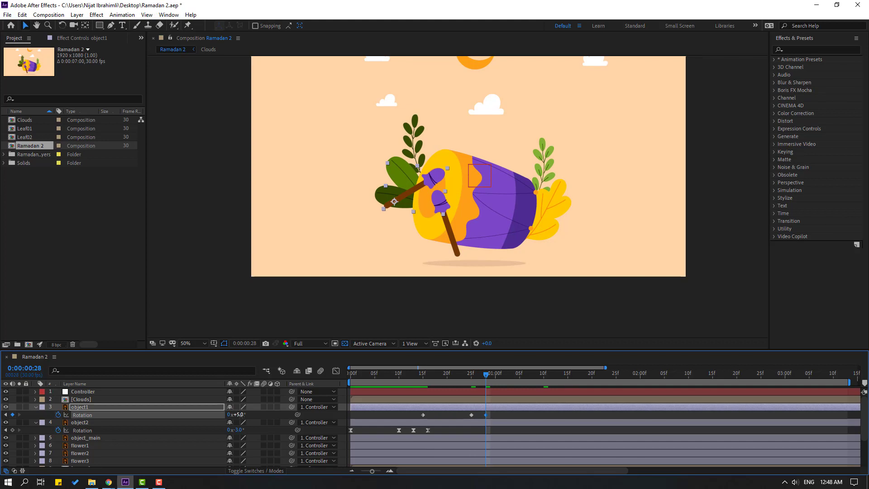
- Bring object1's Rotation back to 8° at 0:00:01:01
key(Page_Down)
key(Page_Down)
key(Page_Down)
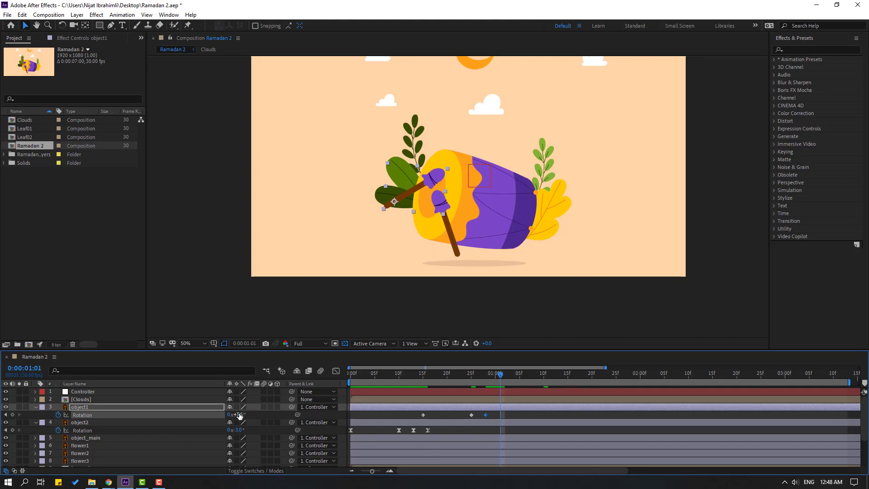
click(240, 415)
text(8)
key(Return)
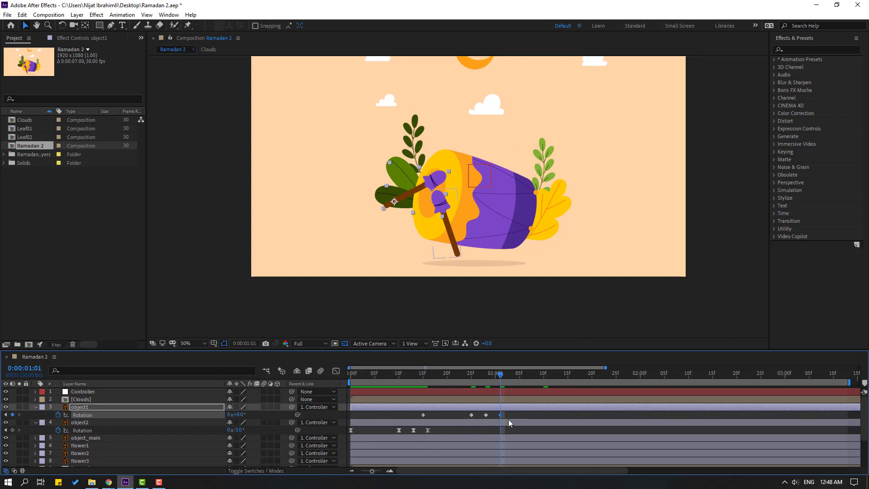
- Apply Easy Ease to all four object1 Rotation keyframes
drag(509, 419, 422, 417)
right_click(424, 416)
mouse_move(469, 411)
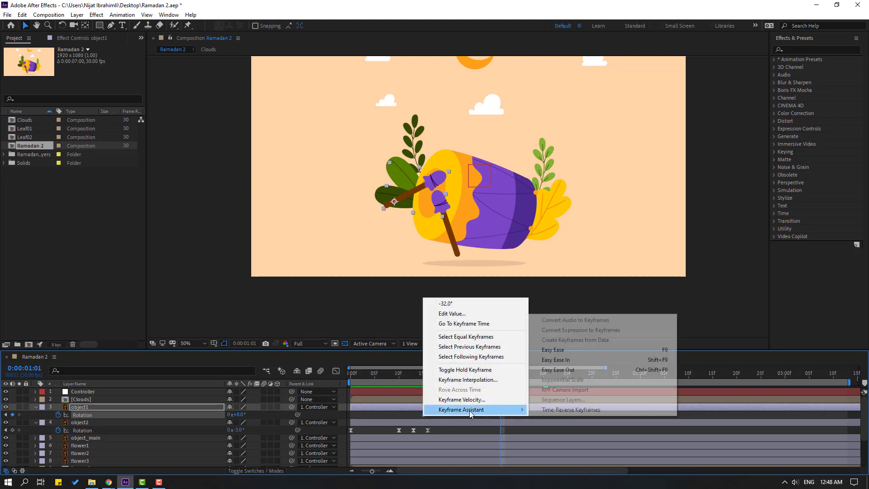
click(555, 350)
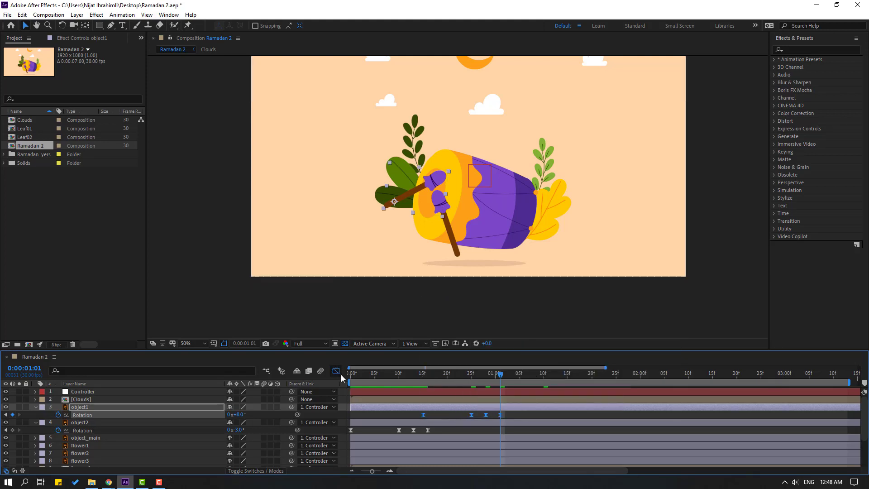
- Lengthen the outgoing ease of object1's first Rotation keyframe in the speed graph, preview both sticks, and return to the layer bars
click(335, 371)
click(422, 438)
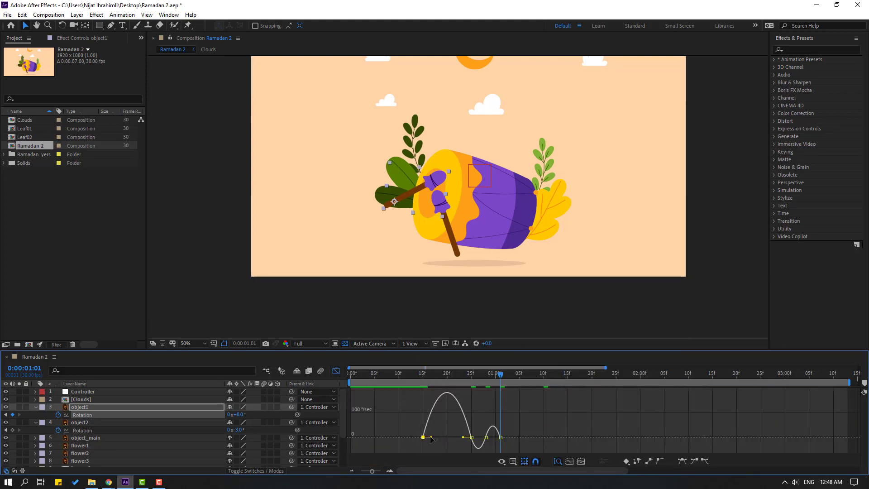
drag(431, 438, 452, 438)
key(space)
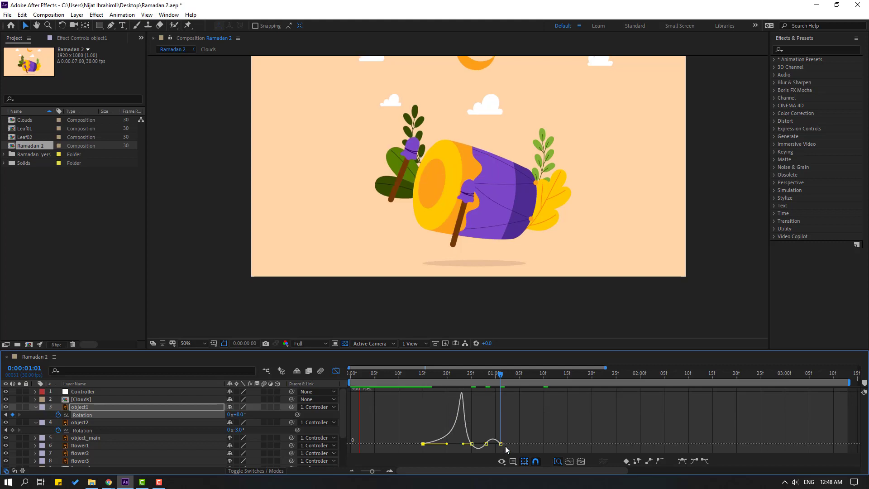
key(space)
key(shift+F3)
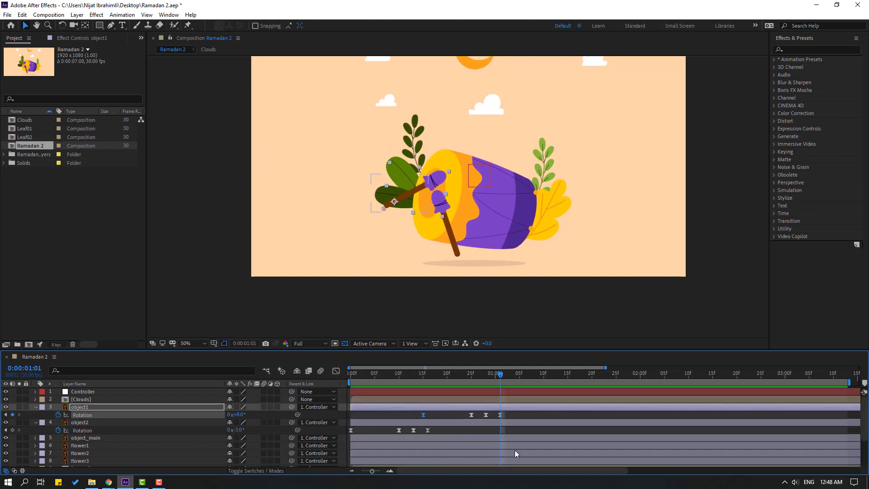
- Add a Rotation keyframe to object2 at 0:00:00:25 that holds its current angle
drag(453, 381, 471, 382)
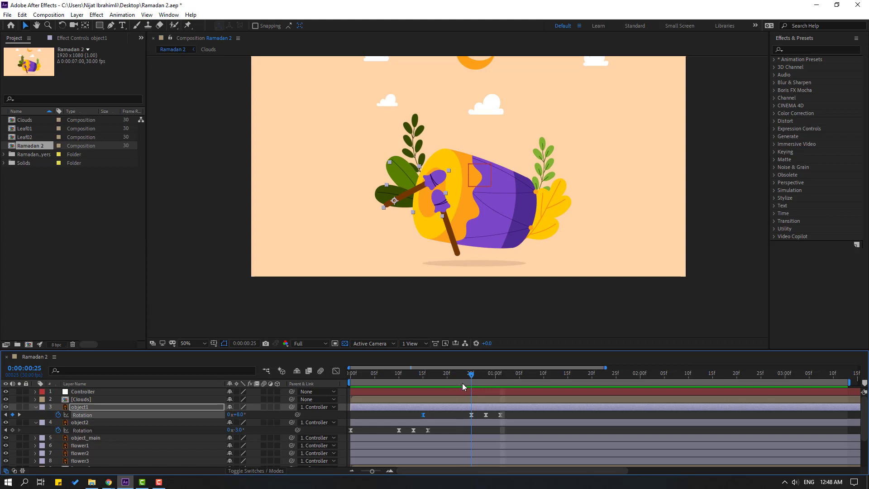
key(Page_Up)
key(Page_Down)
click(13, 430)
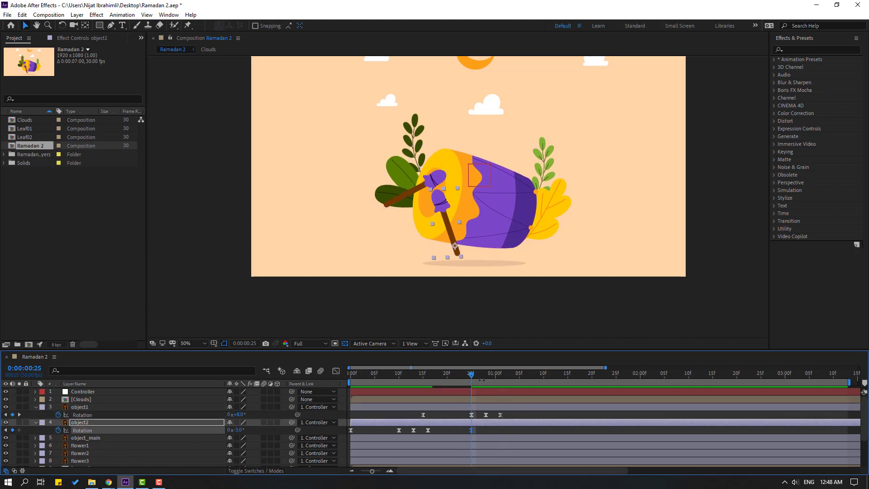
- Copy object2's first Rotation keyframe to 0:00:01:05 and preview the stick lifting back to 34°
key(shift+Page_Down)
click(357, 428)
drag(358, 428, 343, 439)
key(ctrl+c)
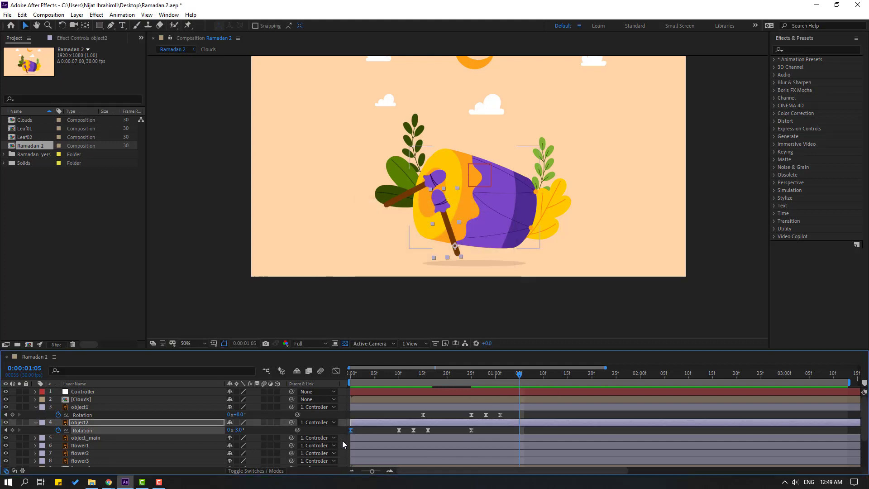
key(ctrl+v)
key(space)
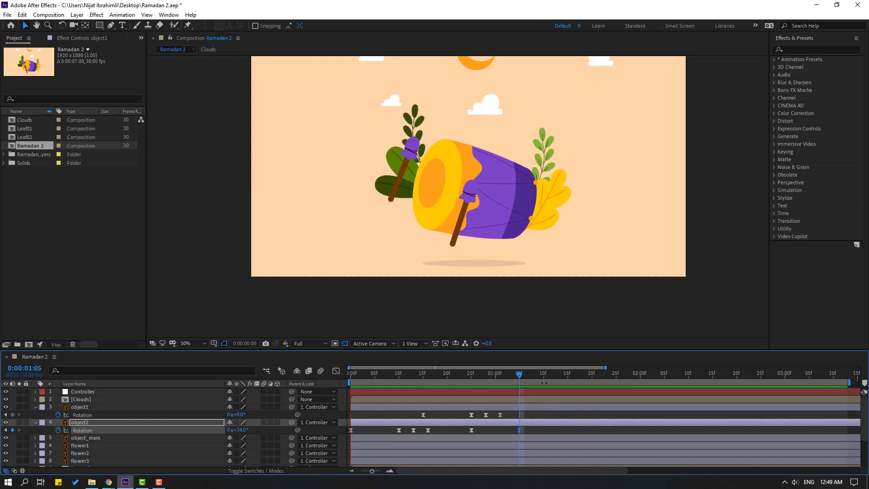
click(520, 381)
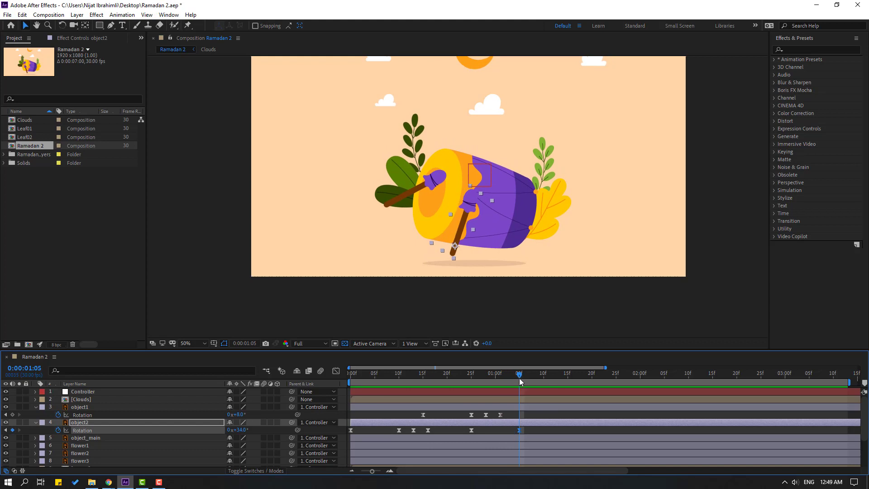
- Hold object2's Rotation with a keyframe at 0:00:01:07 and copy its second keyframe, -3°, to 0:00:01:17
drag(521, 378, 528, 374)
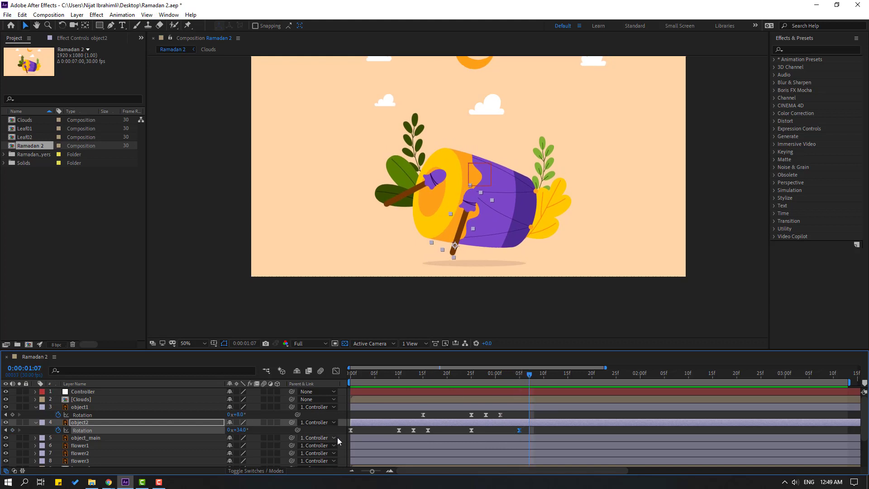
click(12, 429)
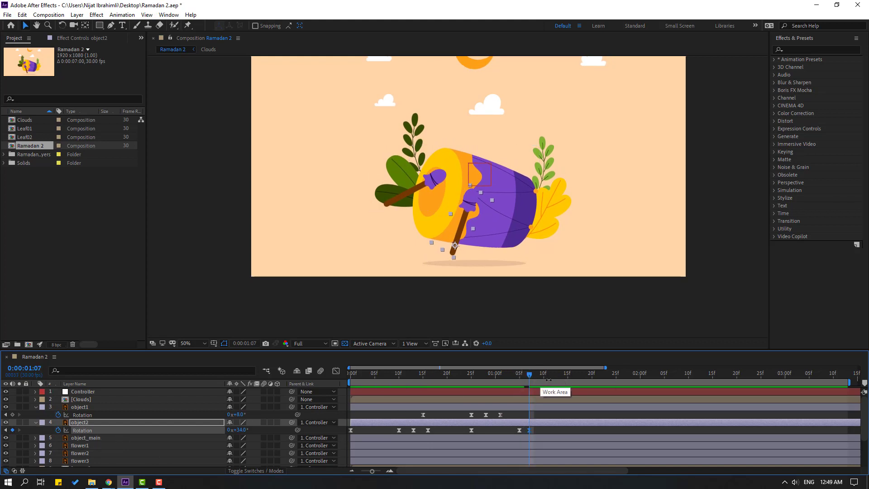
key(shift+Page_Down)
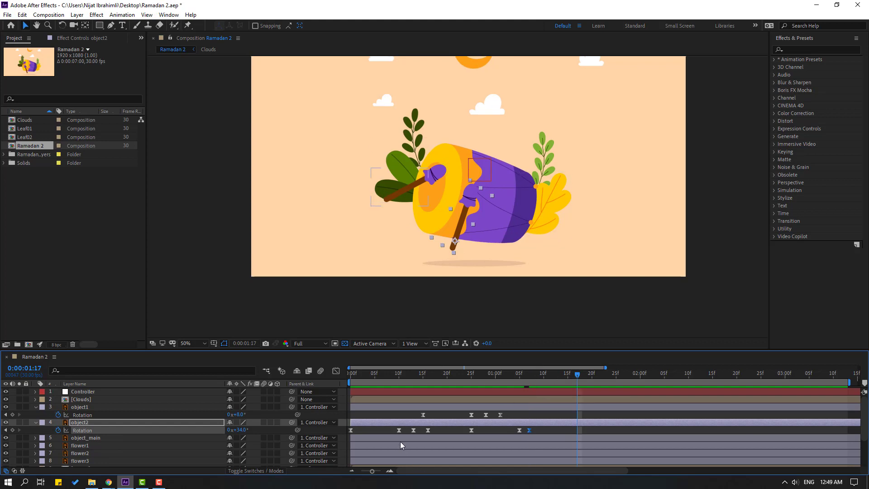
click(398, 430)
key(ctrl+c)
key(ctrl+v)
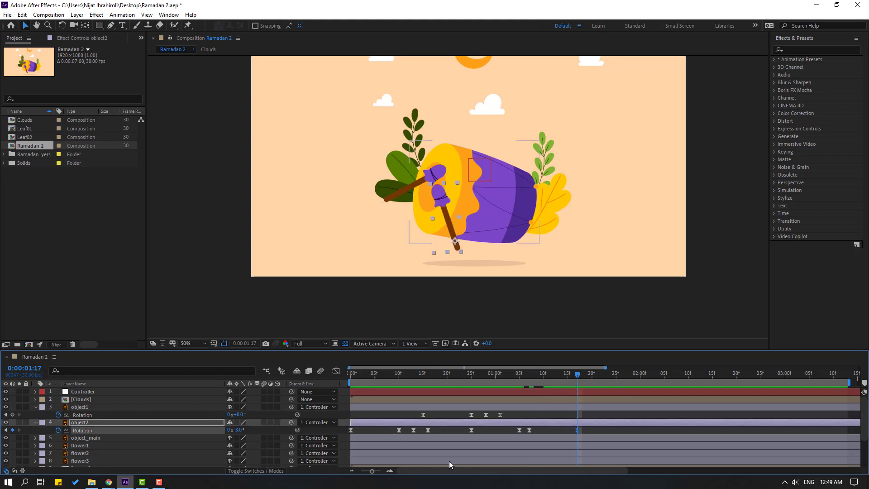
- Add a holding Rotation keyframe to object1 at 0:00:01:17, copy its first keyframe, -32°, to 0:00:01:25, and preview
click(13, 414)
drag(580, 373, 616, 375)
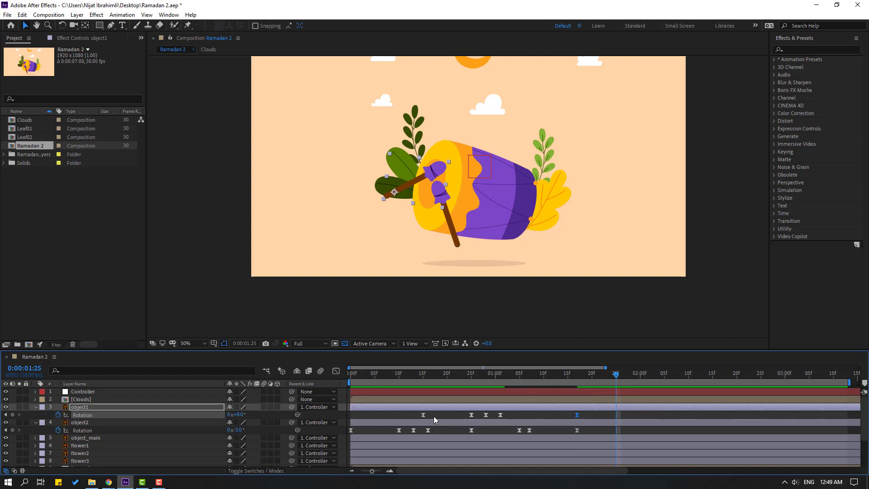
drag(434, 414, 399, 422)
key(ctrl+c)
key(ctrl+v)
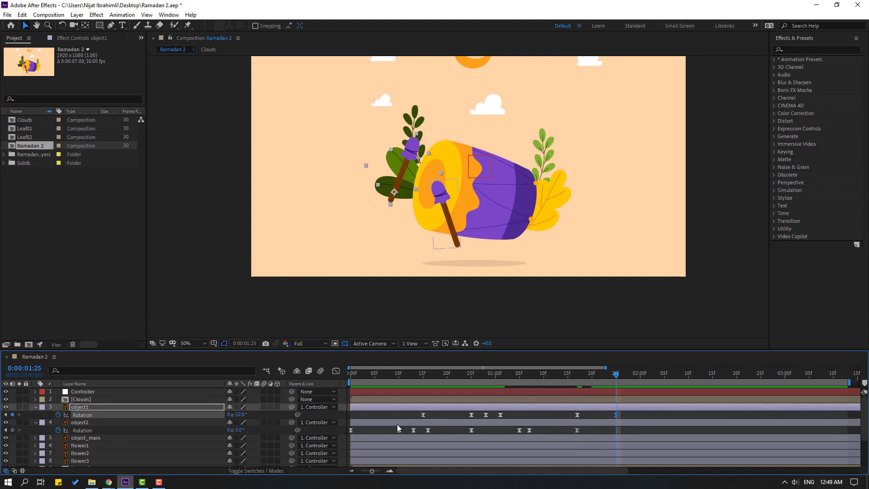
key(minus)
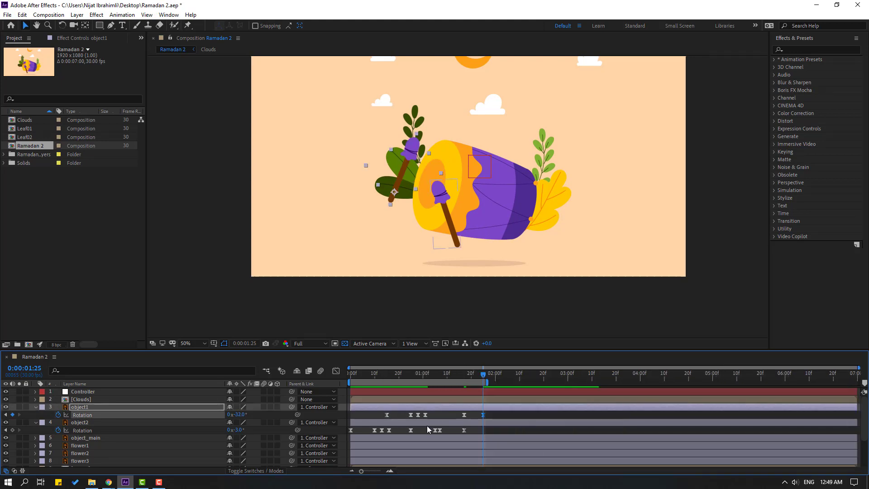
key(space)
- Set object2's Rotation to 0° at 0:00:01:20, three frames after its second strike
drag(454, 373, 465, 373)
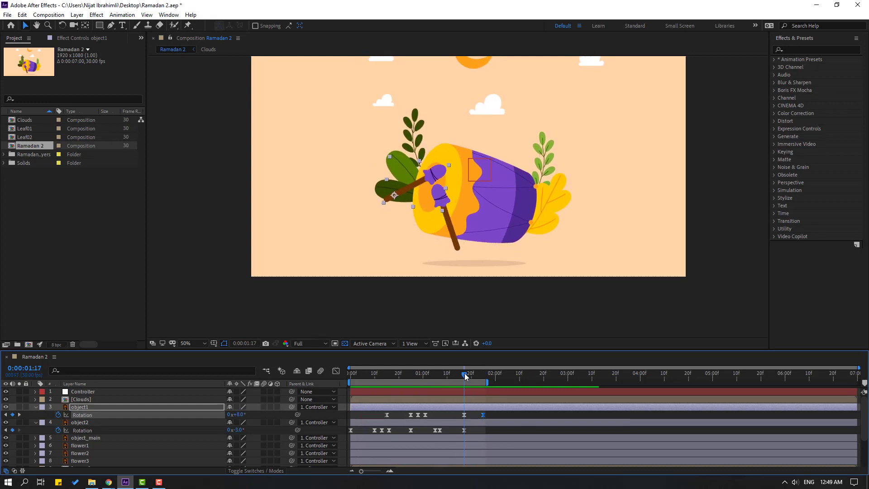
click(86, 424)
key(space)
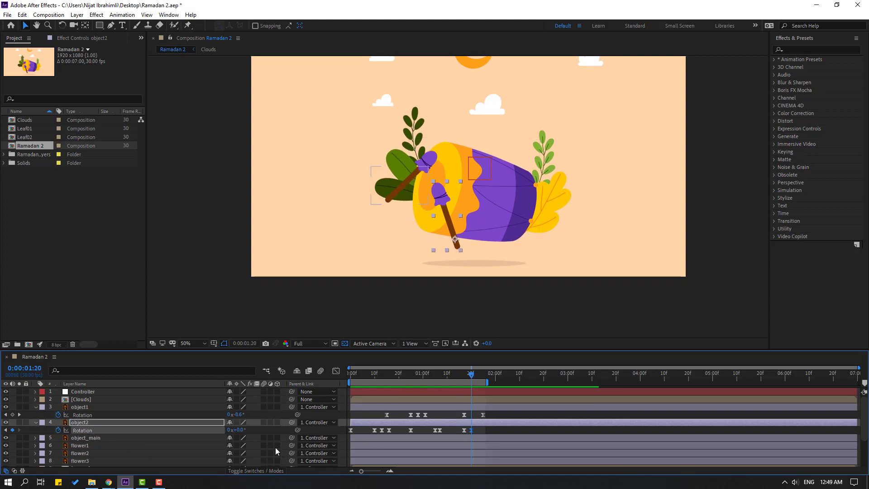
key(ctrl+z)
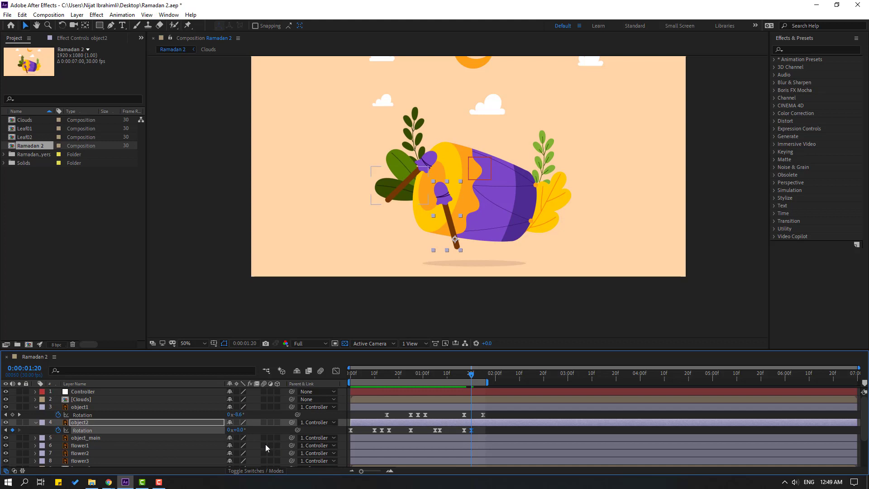
- Bring object2's Rotation back to -3° at 0:00:01:23 and preview the rebound
key(Page_Down)
key(Page_Down)
key(Page_Down)
click(239, 430)
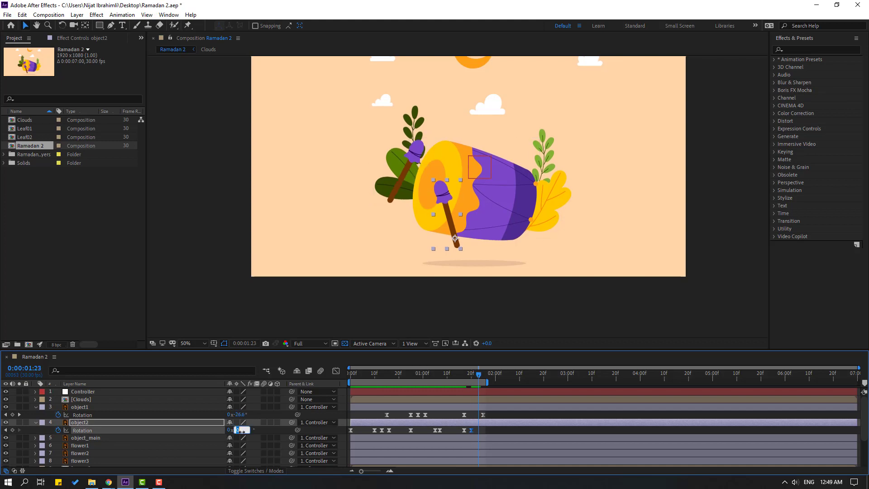
text(-3)
key(Return)
key(space)
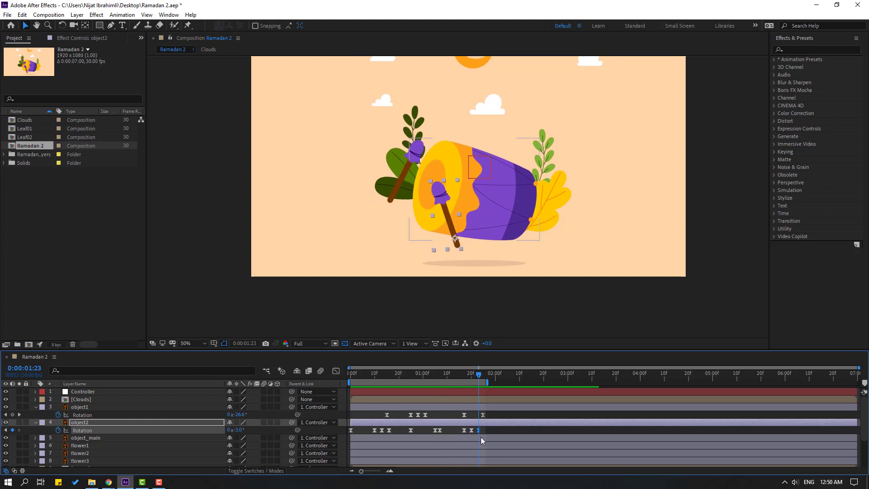
- In the speed graph, lengthen the outgoing ease of object2's 0:00:00:25 Rotation keyframe to about 71% influence and preview it
click(442, 430)
click(438, 431)
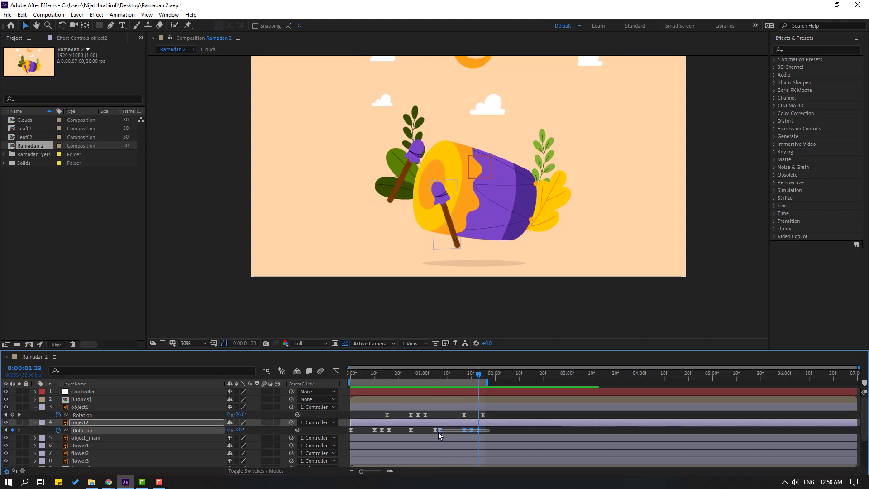
click(335, 371)
scroll(434, 429, up, 2)
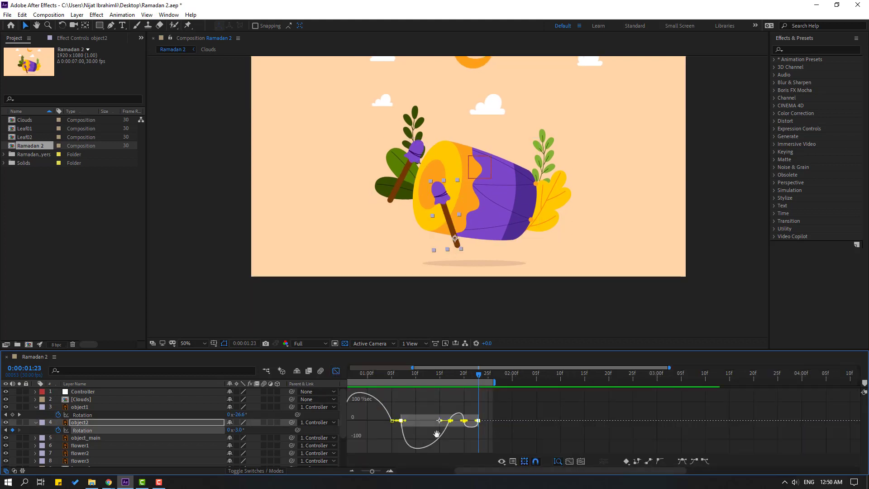
scroll(434, 433, left, 2)
click(430, 433)
drag(376, 379, 423, 382)
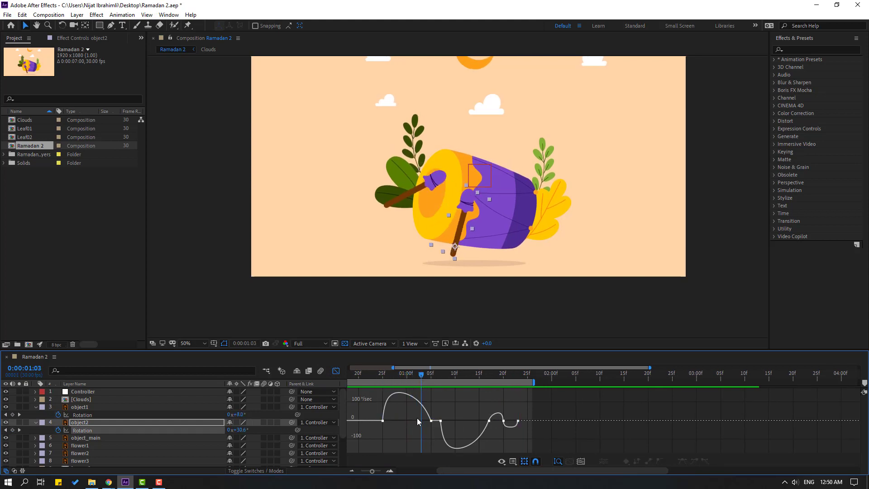
click(383, 420)
drag(387, 420, 401, 420)
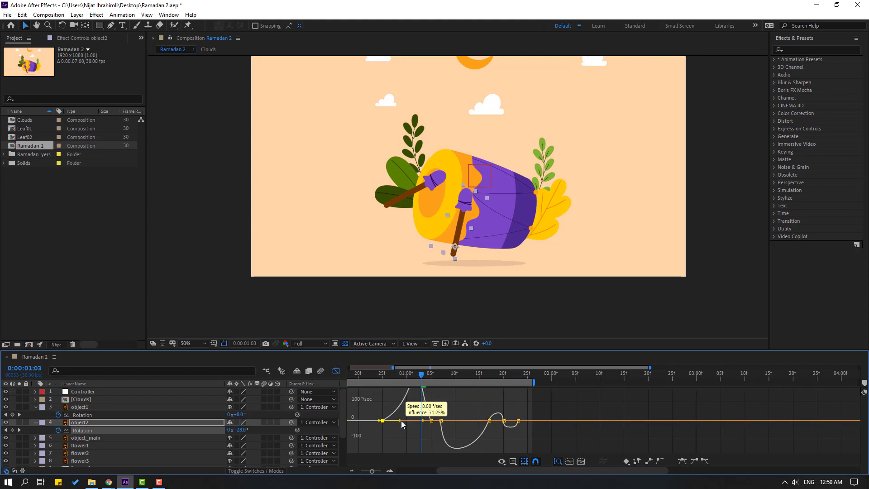
click(370, 374)
key(space)
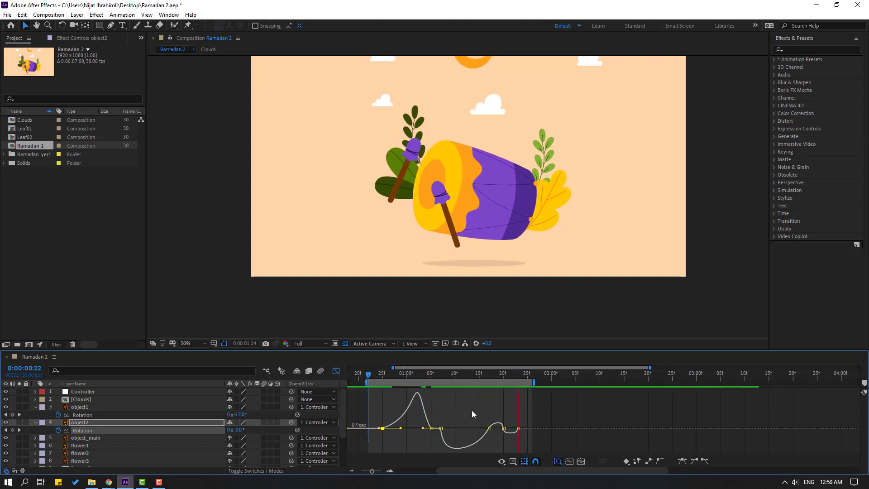
- Lengthen the outgoing ease of object2's 0:00:01:07 Rotation keyframe in the speed graph and preview the strike
click(433, 381)
drag(433, 381, 455, 381)
mouse_move(460, 420)
mouse_down()
mouse_move(436, 439)
mouse_move(464, 428)
mouse_up()
key(space)
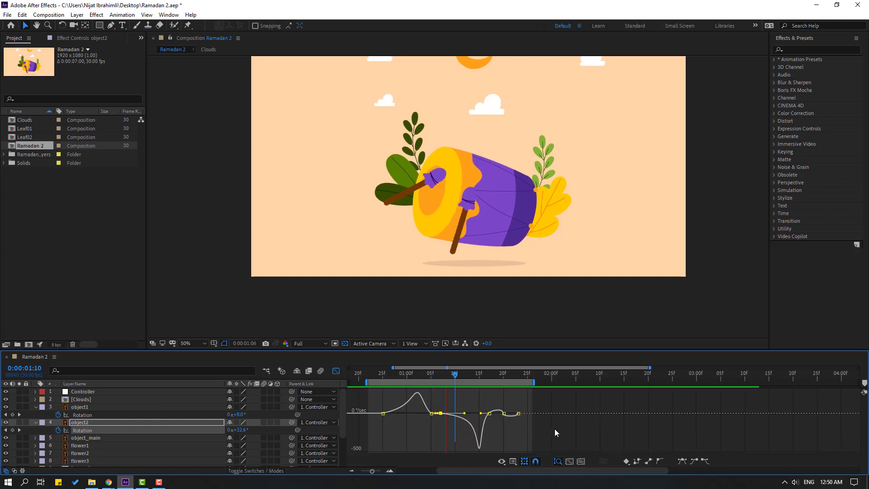
- Extend the end of the work area to about 0:00:02:07 and return the timeline to the layer bars
drag(533, 382, 586, 382)
key(semicolon)
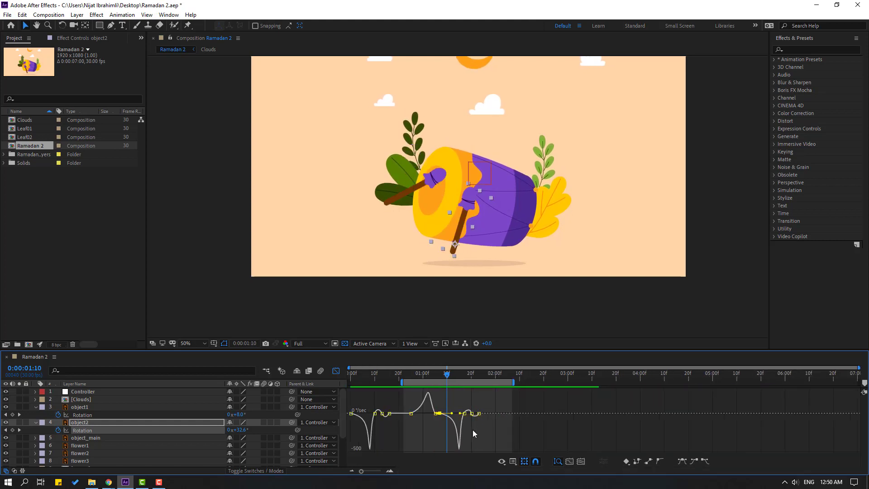
click(336, 373)
- Split the object1 and object2 layers at 0:00:01:25 and delete the parts after the split
drag(446, 374, 485, 378)
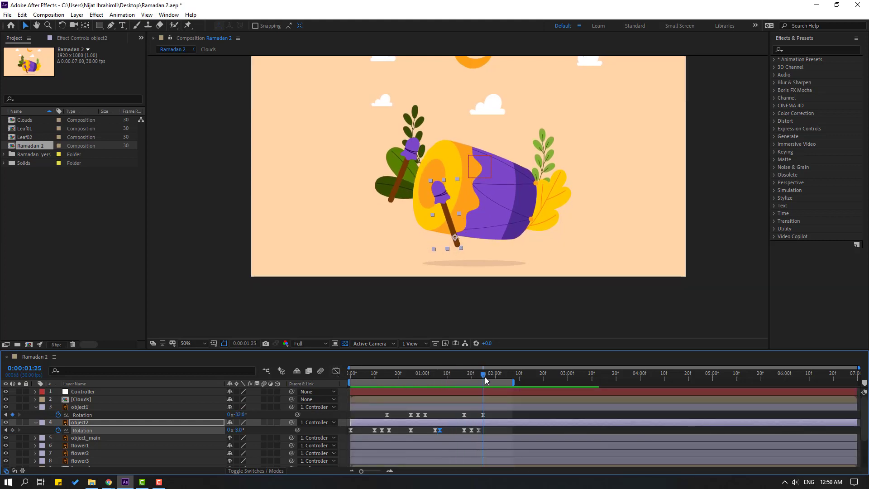
click(506, 429)
click(505, 422)
shift+click(504, 410)
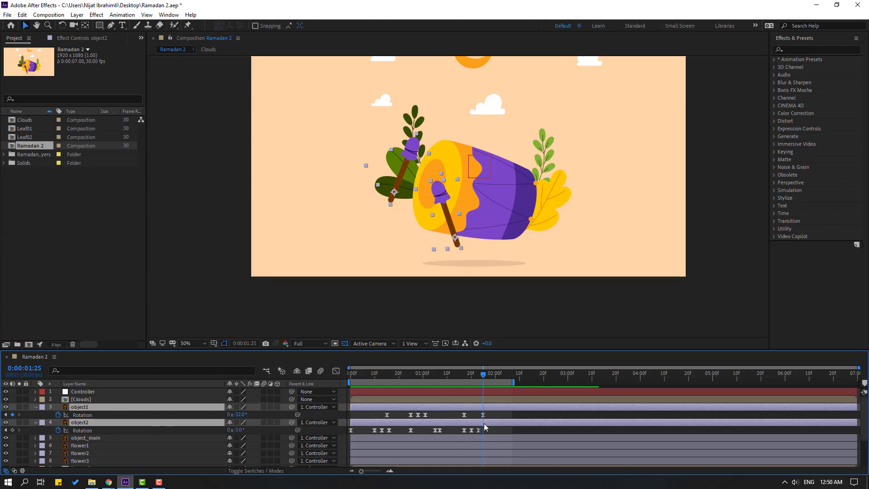
click(21, 15)
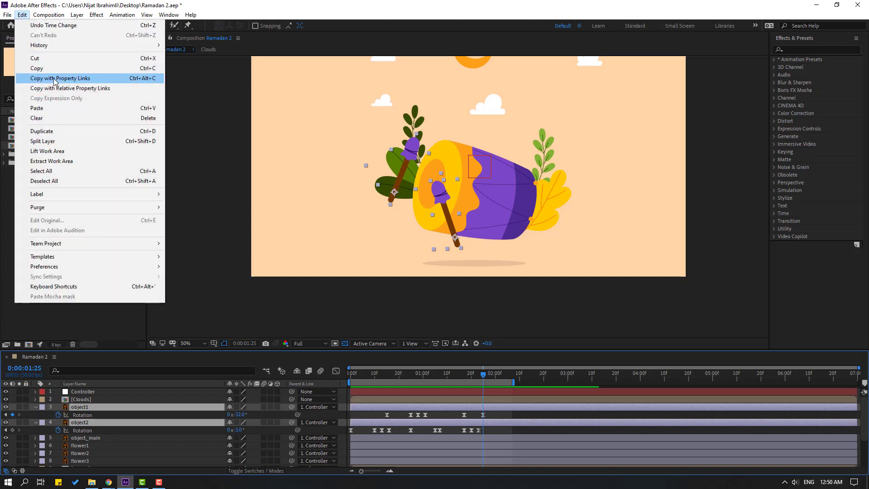
click(50, 143)
key(Delete)
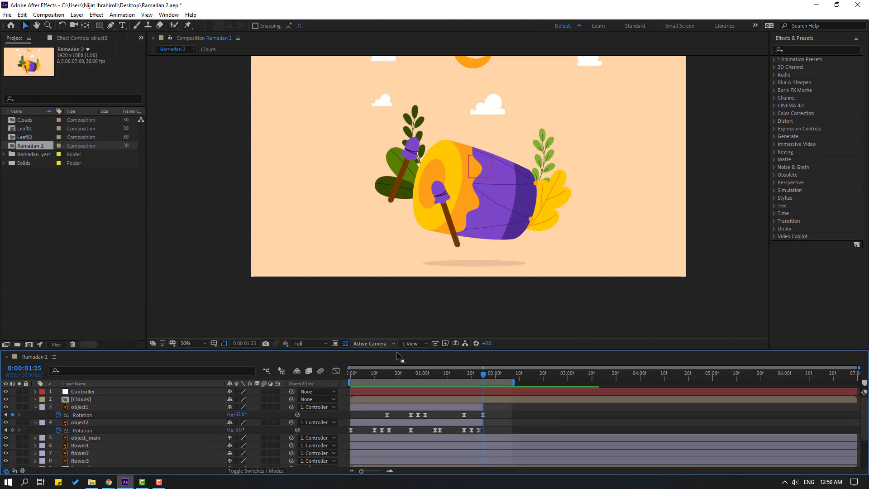
- Pre-compose object1 and object2 as "objects", moving all attributes, fitting the duration to the layers and opening the new composition
click(76, 407)
shift+click(71, 423)
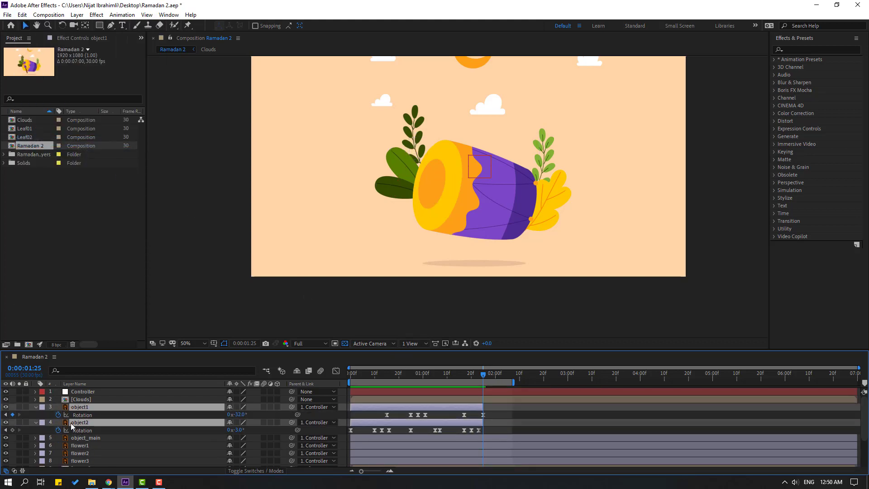
click(35, 408)
right_click(73, 414)
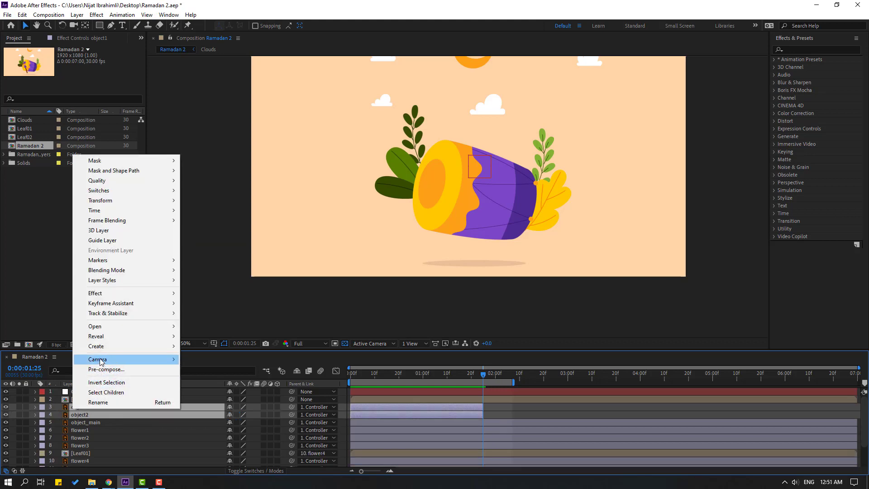
click(100, 369)
text(objects)
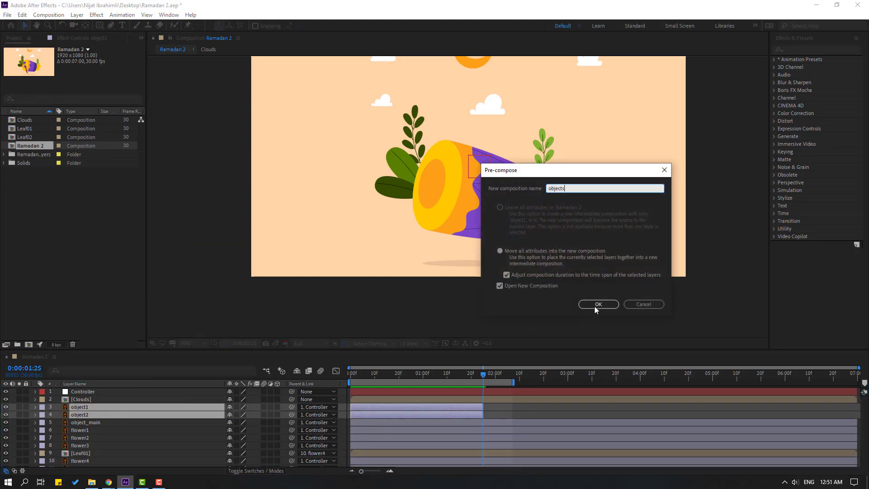
click(598, 304)
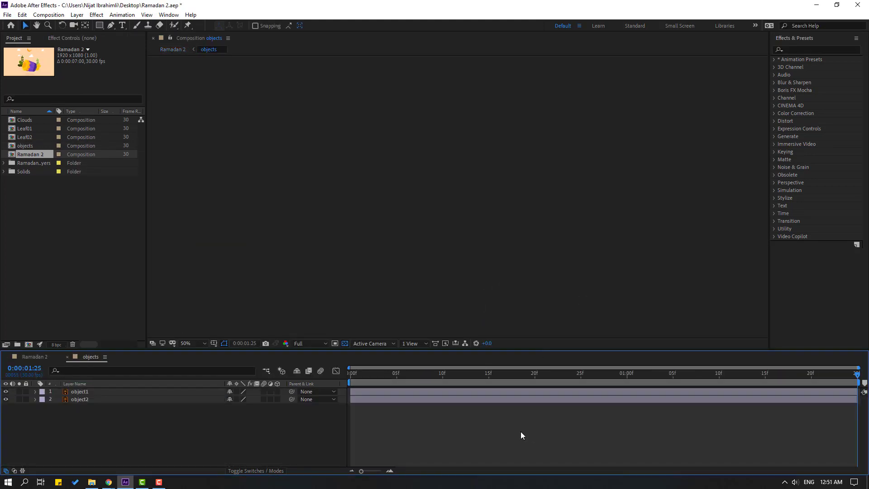
- In the Ramadan 2 composition, duplicate the OBJECTS layer and start the copy at 0:00:02:03, right after the original
click(39, 357)
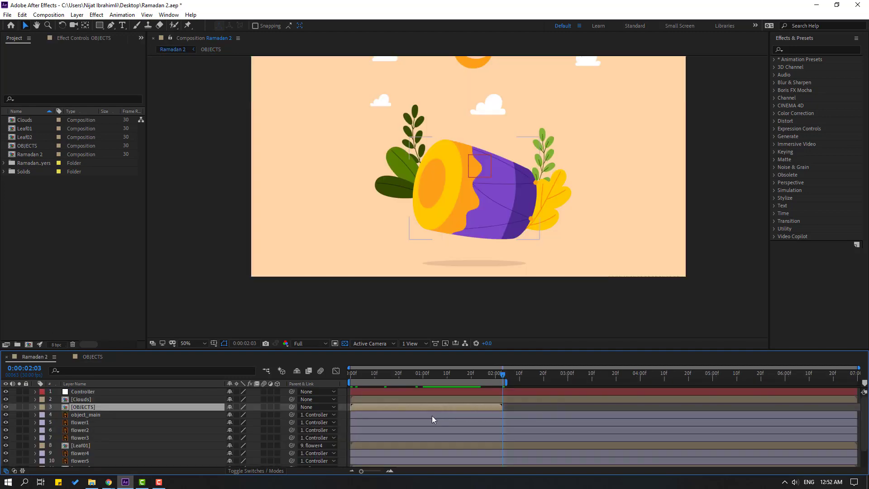
key(ctrl+d)
drag(367, 408, 521, 408)
key([)
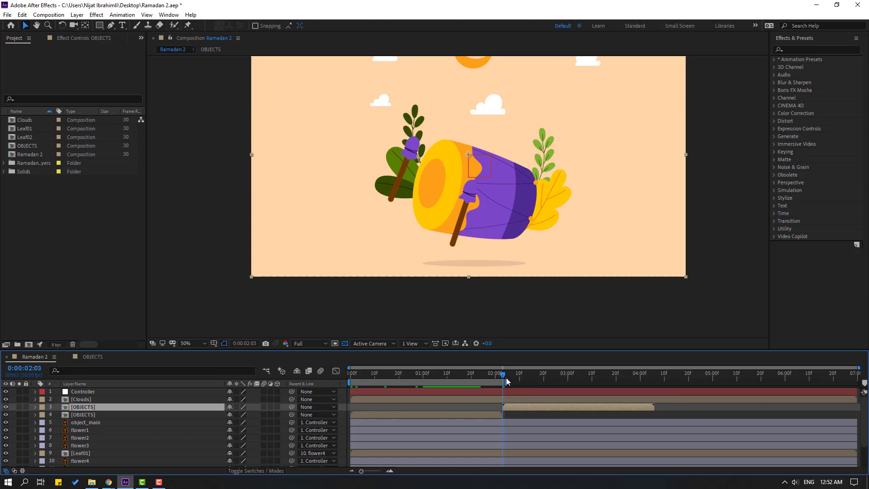
- Parent both OBJECTS layers to the Controller layer and scrub through the motion up to 0:00:02:29
drag(506, 377, 351, 376)
click(84, 421)
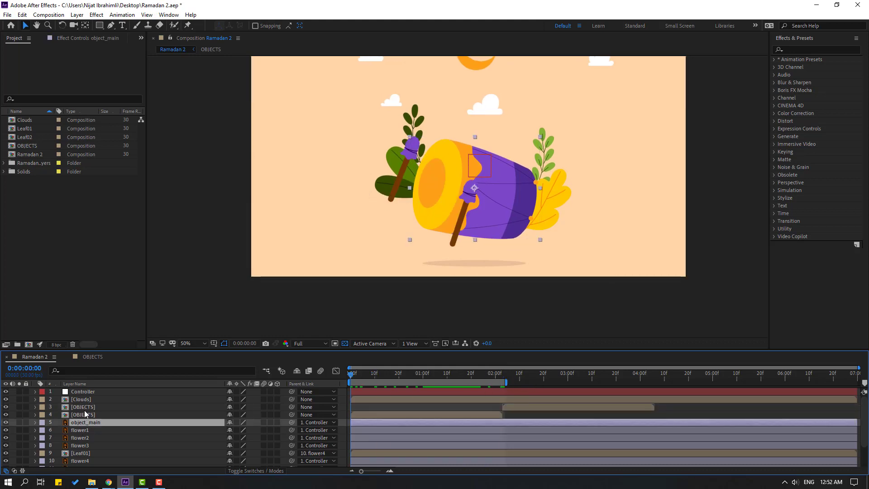
click(84, 410)
shift+click(83, 412)
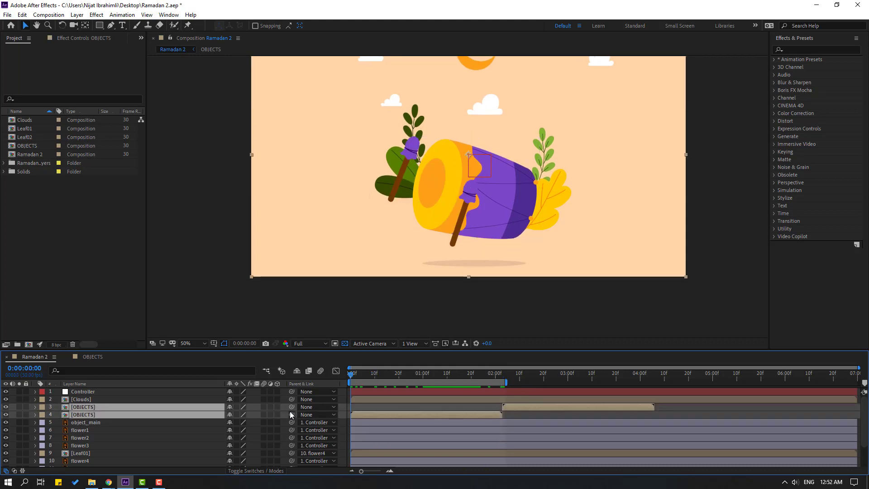
drag(291, 415, 84, 392)
key(space)
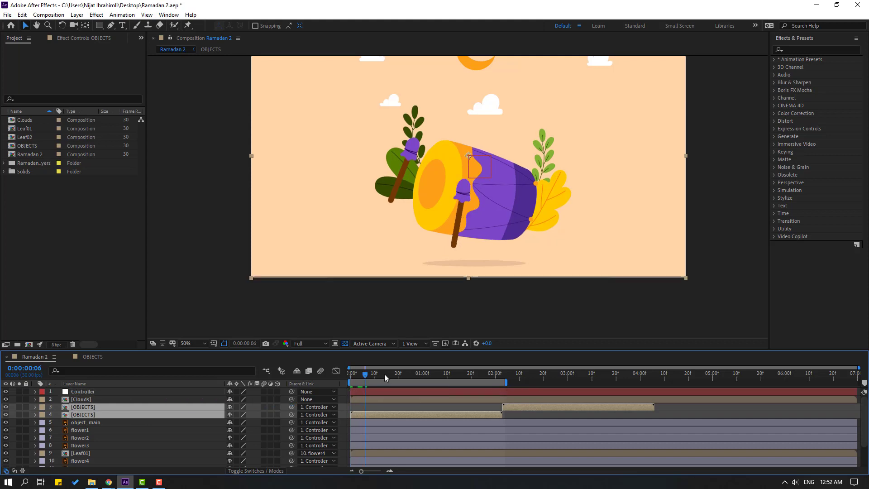
drag(384, 374, 566, 374)
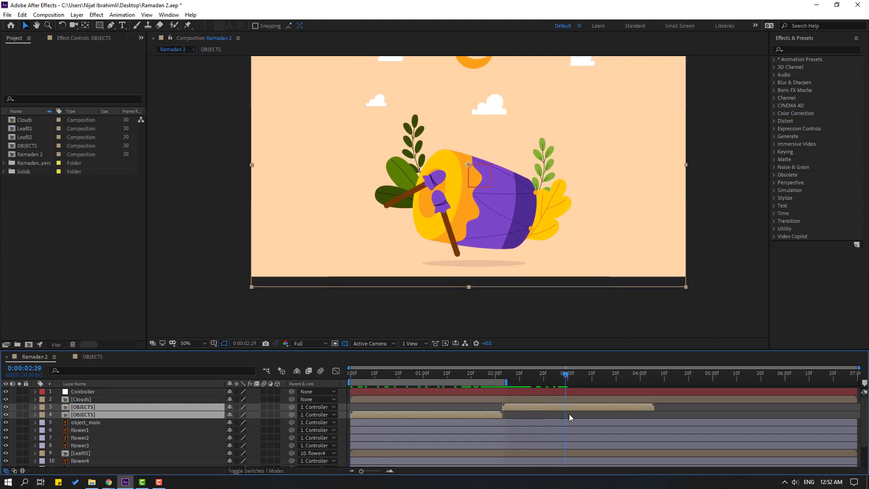
- Duplicate the OBJECTS layer twice more and place the copies end to end, starting at about 0:00:04:06 and 0:00:06:09
click(569, 414)
click(532, 408)
key(ctrl+d)
drag(509, 408, 811, 406)
key(ctrl+d)
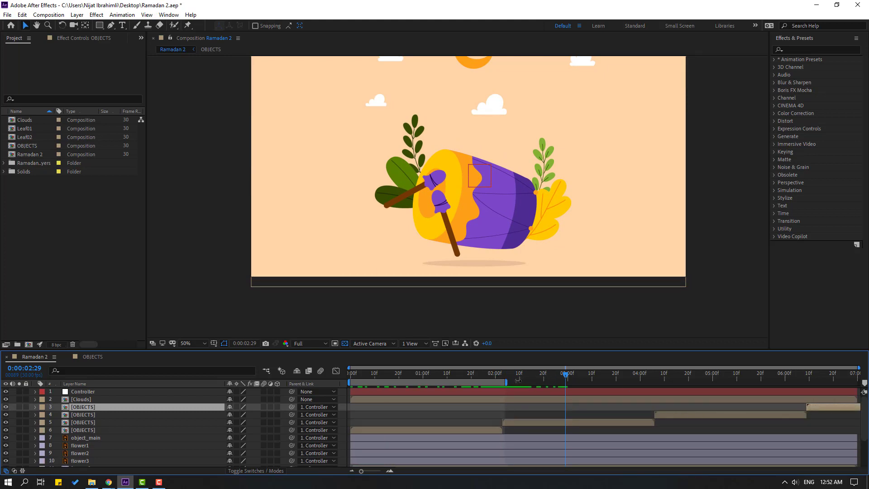
- Extend the end of the work area to the composition's end and preview the animation with the view set to Fit up to 100%
drag(518, 381, 859, 381)
click(190, 344)
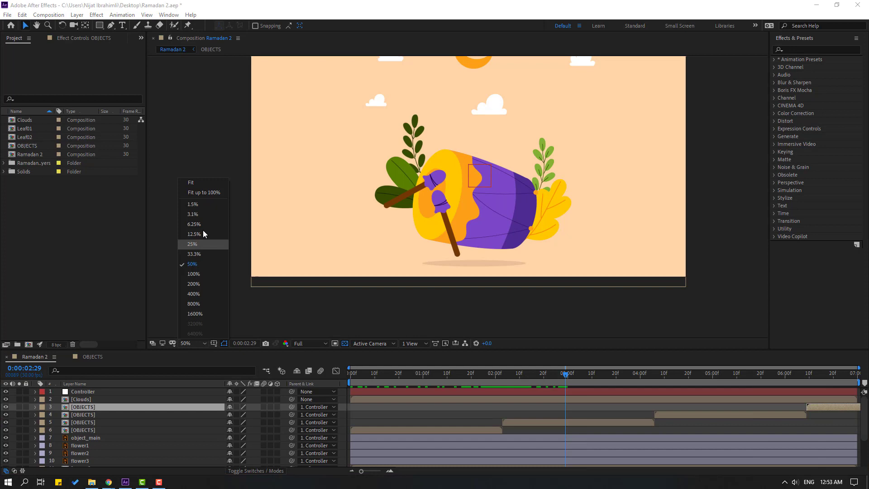
click(214, 193)
key(space)
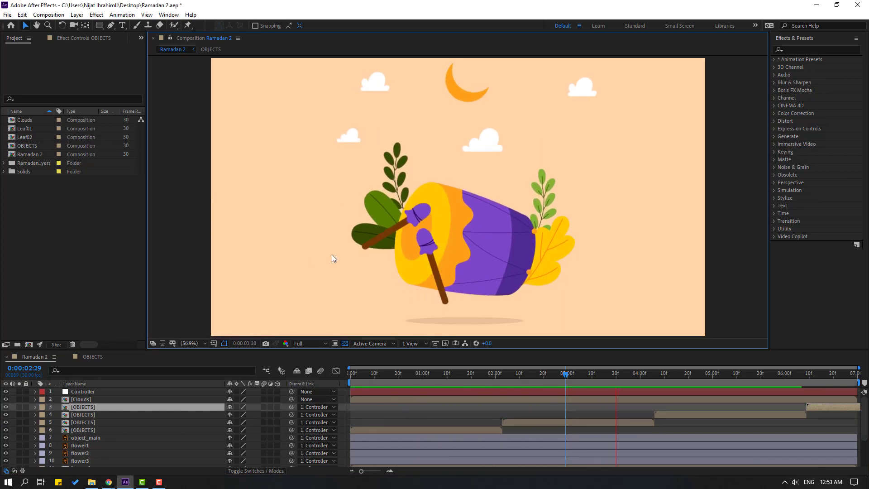
key(comma)
click(270, 412)
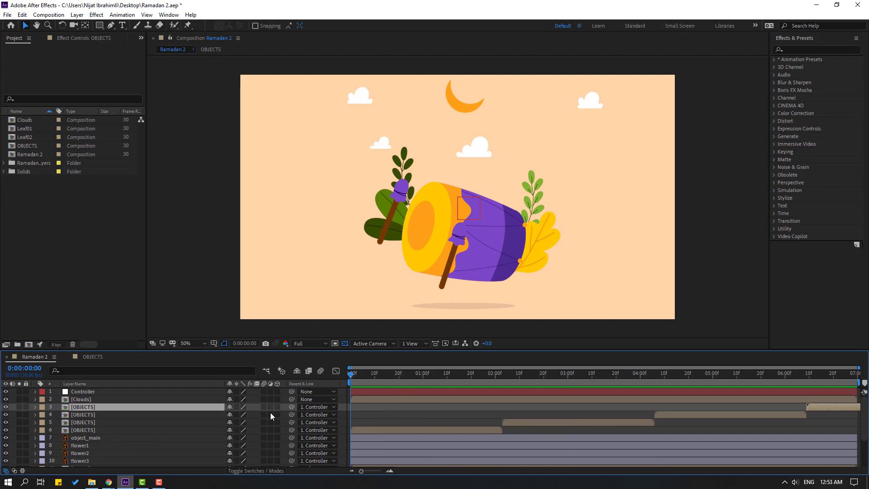
- Add a Position keyframe to the object_main layer at 0:00:00:10
click(90, 439)
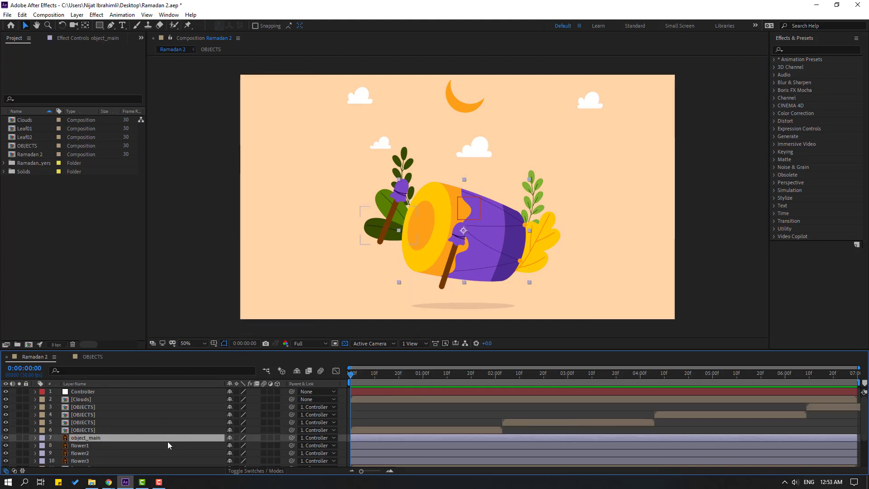
key(p)
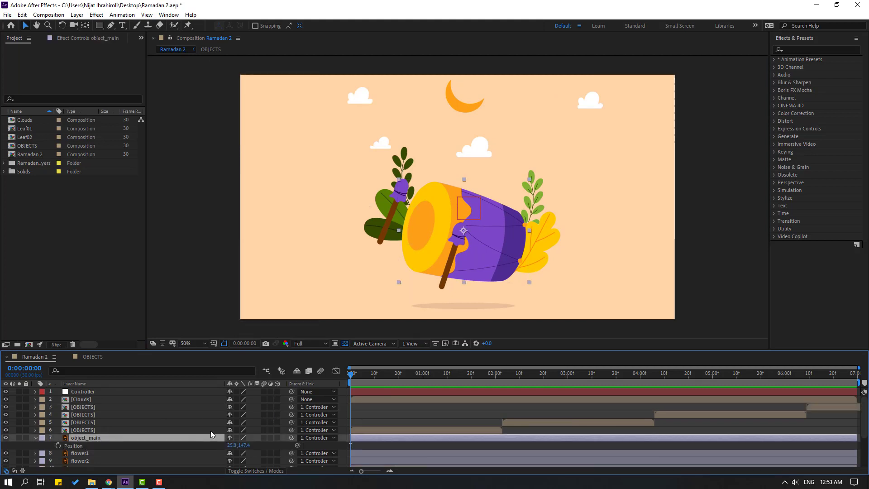
drag(357, 378, 375, 378)
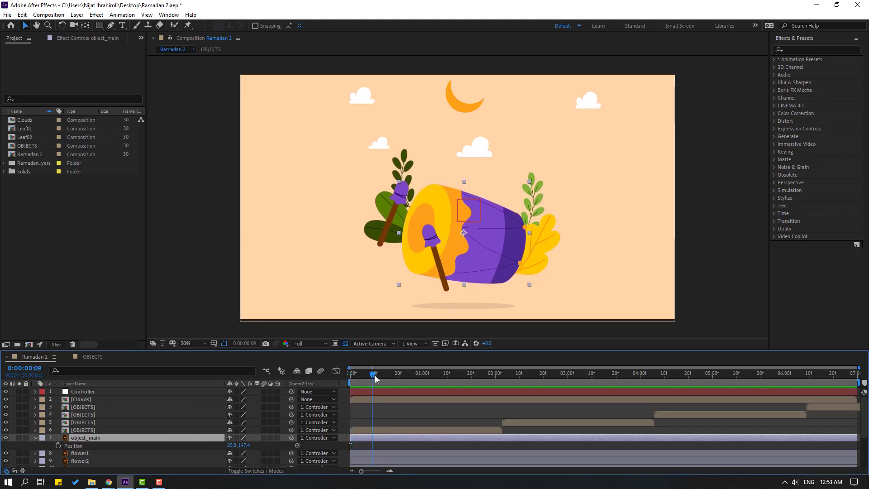
click(58, 445)
scroll(425, 262, up, 3)
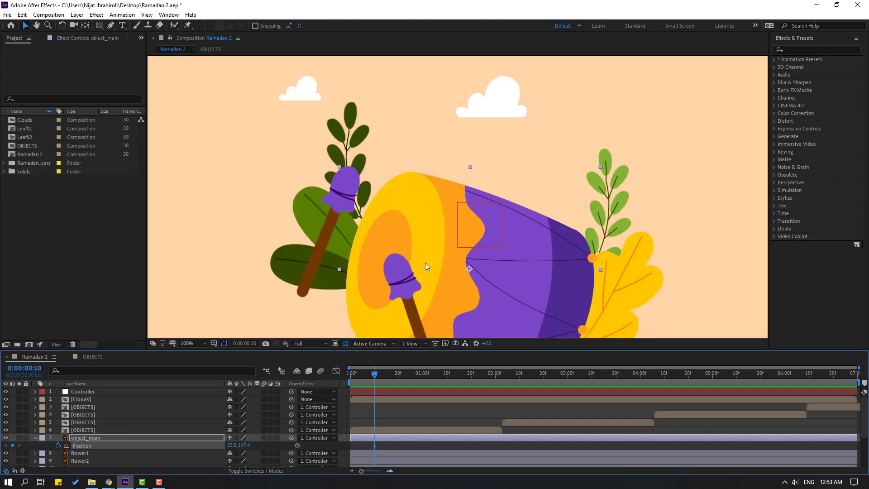
scroll(390, 225, down, 1)
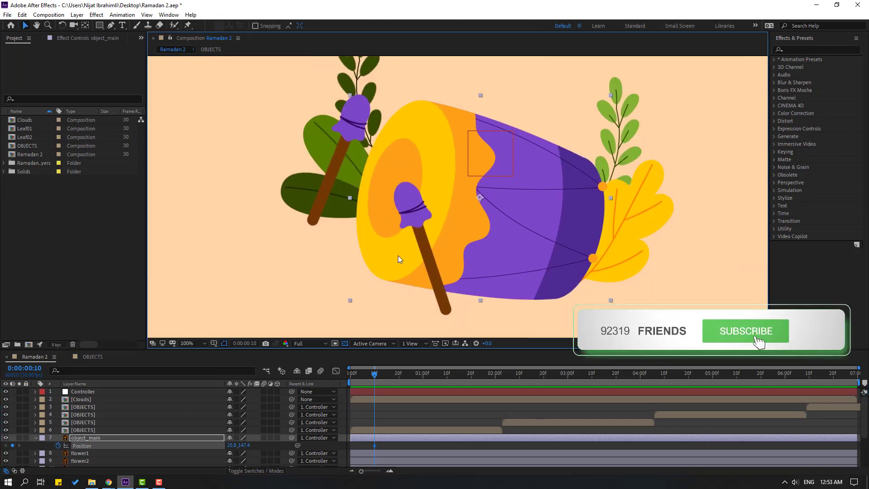
- Three frames on, at 0:00:00:13, set object_main's Position to 31.8, 155.4
key(Page_Down)
key(Page_Down)
key(Page_Down)
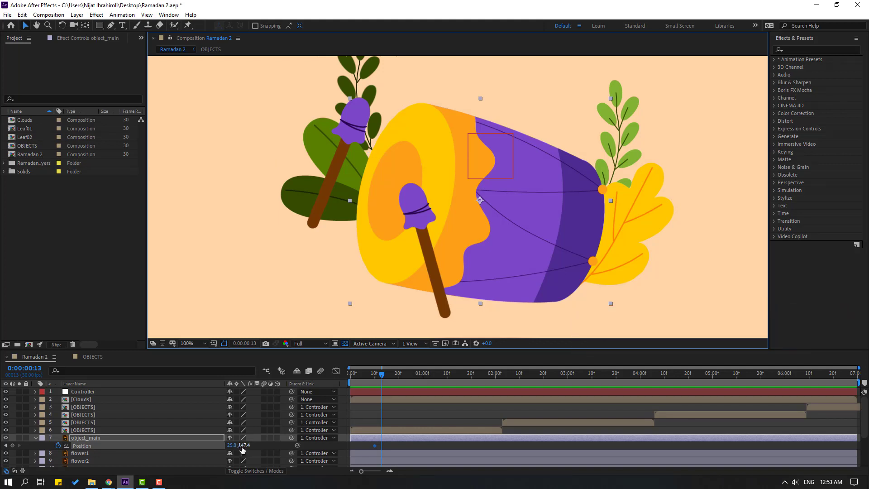
drag(242, 448, 234, 450)
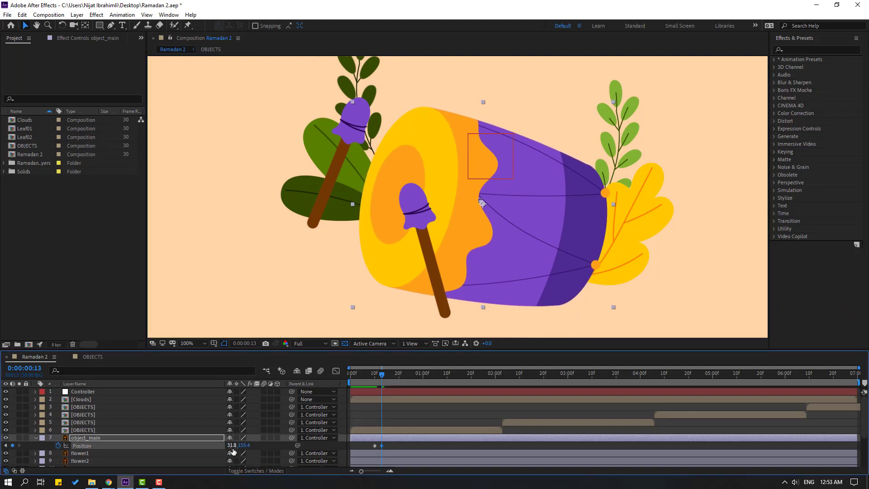
- Copy object_main's first Position keyframe to 0:00:00:16 so the drum returns to its starting place
key(Page_Down)
key(Page_Down)
key(Page_Down)
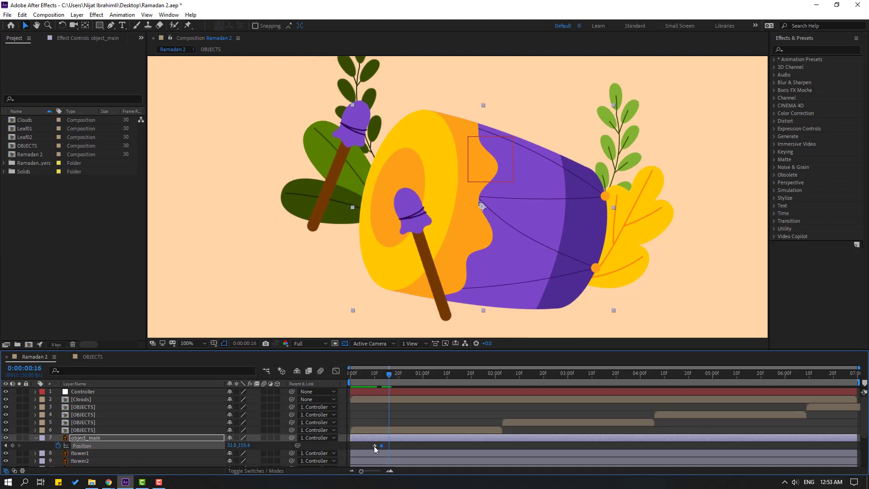
click(374, 446)
key(ctrl+c)
key(ctrl+v)
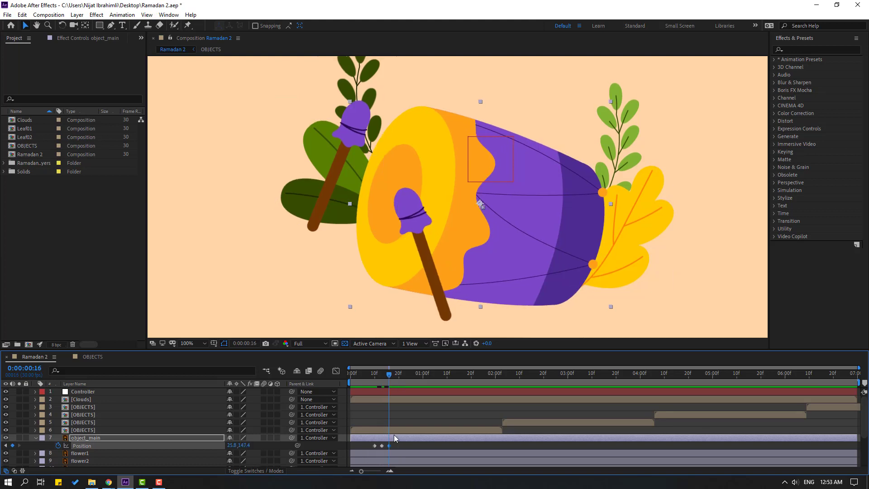
- Apply Easy Ease to the three object_main Position keyframes and preview the drum's movement
key(space)
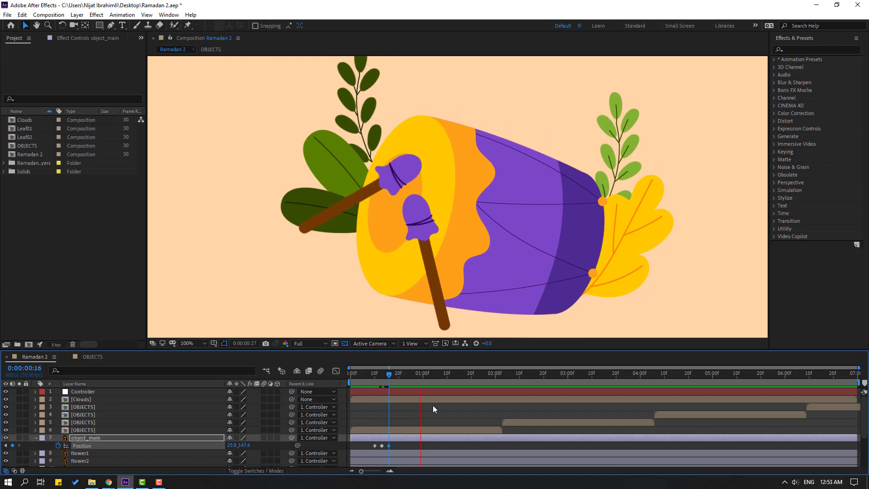
key(space)
right_click(375, 446)
mouse_move(426, 439)
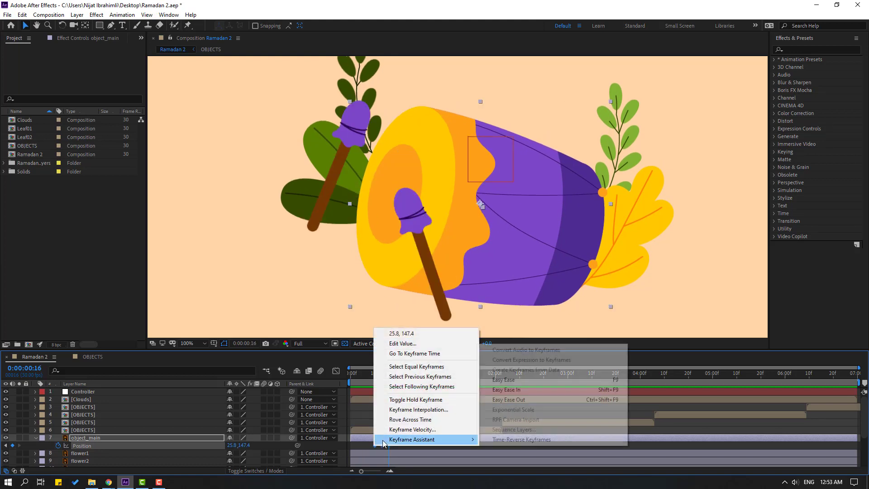
click(502, 379)
key(space)
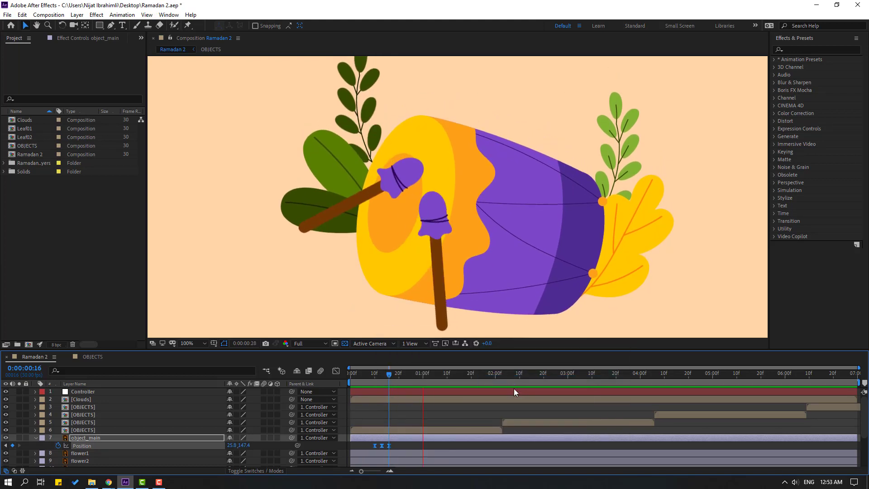
key(space)
- Change the middle Position keyframe at 0:00:00:13 to 33.8, 150.4 and preview the hit
drag(376, 374, 381, 375)
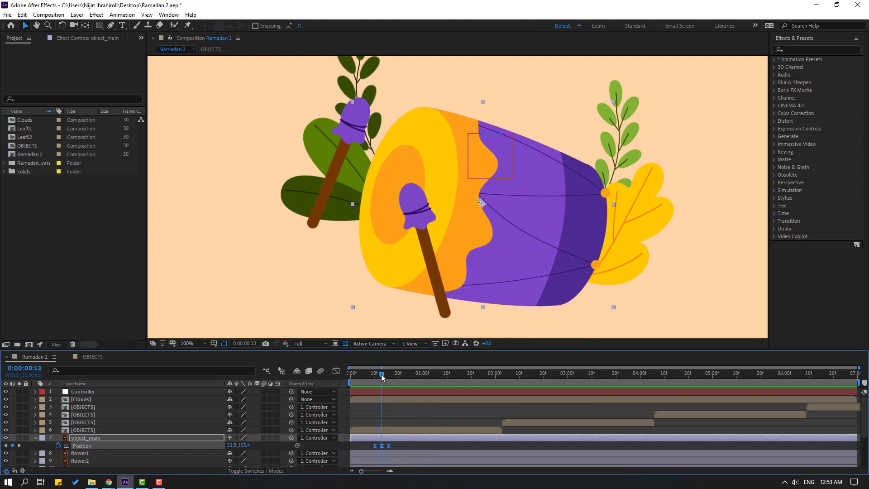
click(409, 444)
click(381, 446)
key(space)
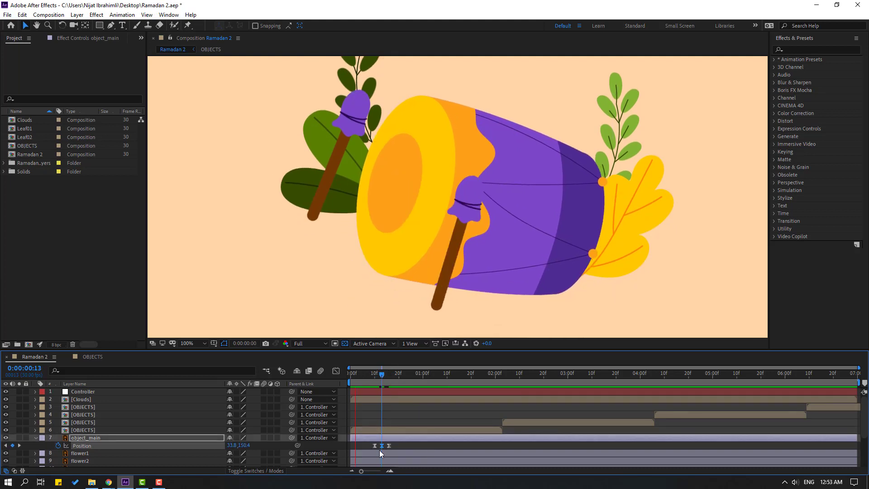
- Stretch the three object_main Position keyframes evenly so the last one falls at about 0:00:00:19, and preview
scroll(365, 261, down, 2)
scroll(364, 261, up, 1)
drag(401, 444, 358, 446)
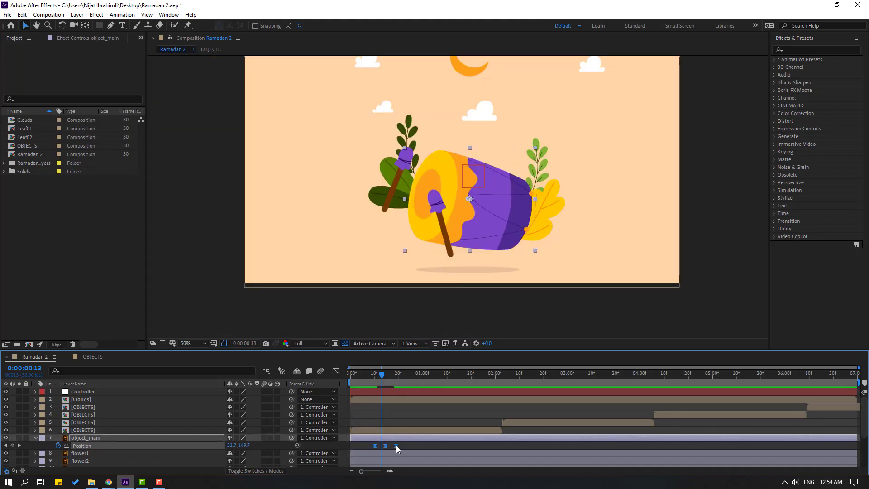
key(space)
key(space)
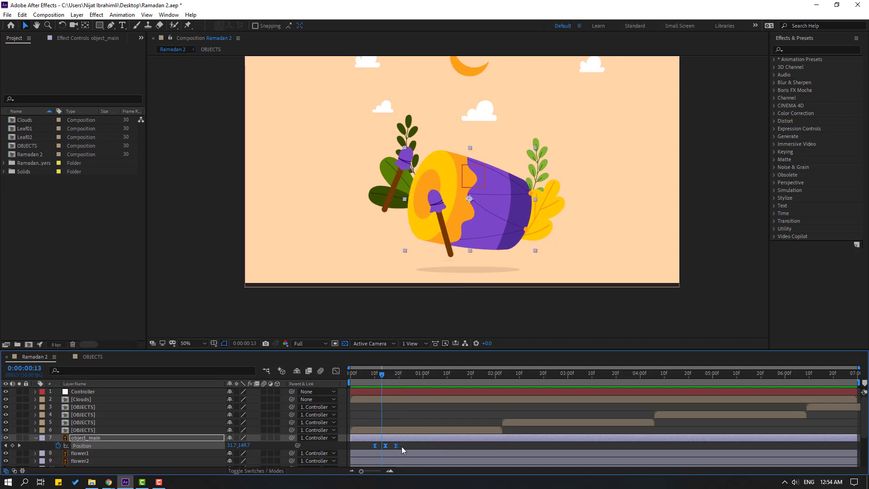
- Copy the three Position keyframes, paste them at 0:00:00:25 for the next drumstick hit, and preview
drag(381, 447, 372, 447)
drag(389, 376, 412, 378)
key(ctrl+c)
key(ctrl+v)
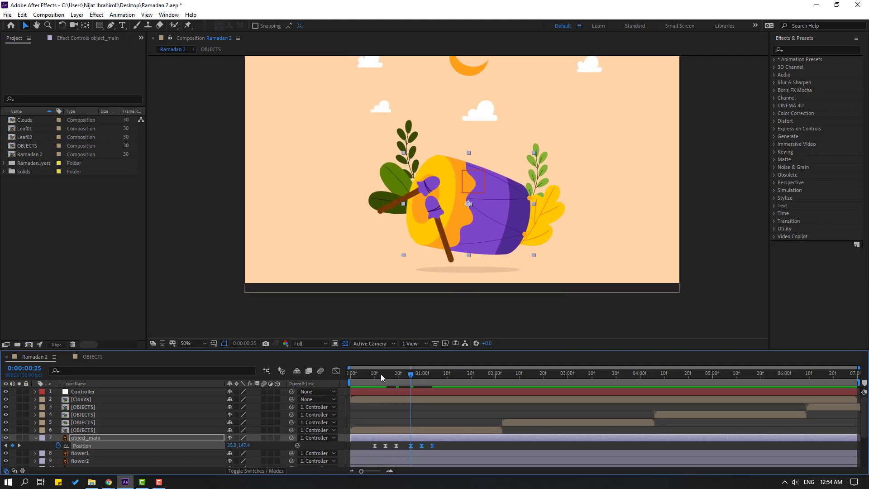
key(space)
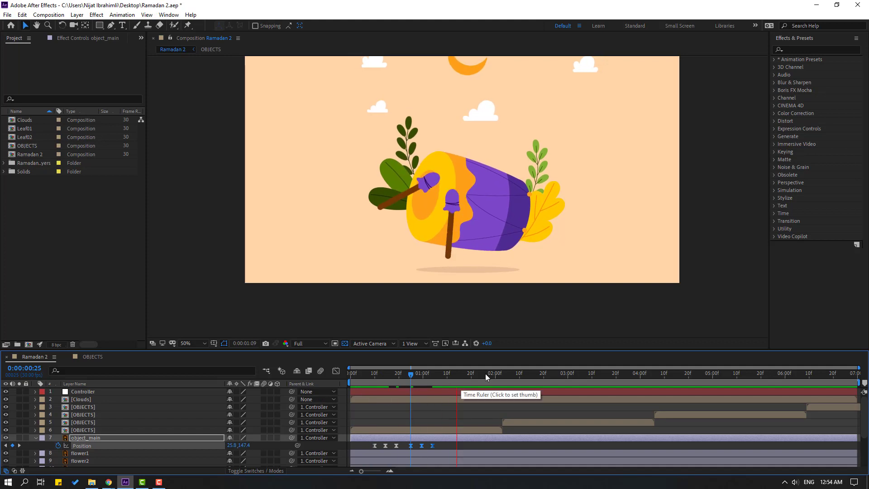
- Paste the Position keyframes at every remaining drumstick hit, the last set at 0:00:06:18, and preview at Fit up to 100%
drag(423, 375, 569, 372)
key(ctrl+v)
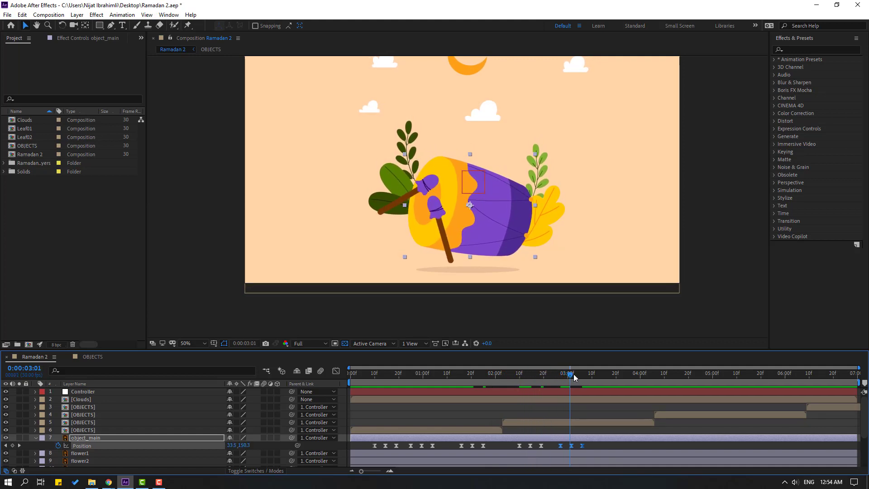
drag(574, 377, 829, 374)
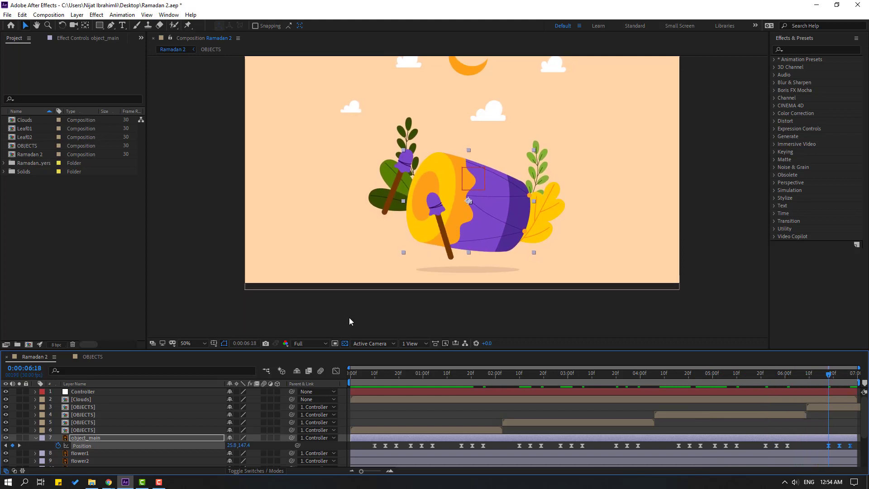
click(194, 344)
click(218, 195)
key(space)
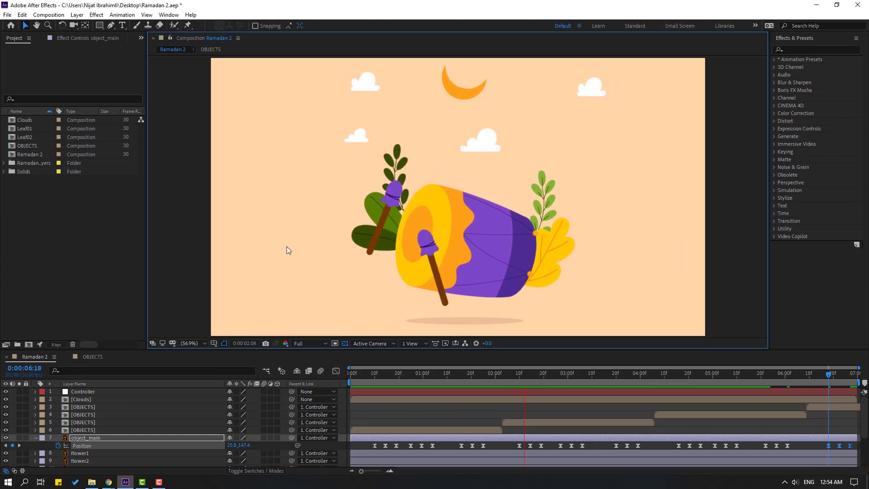
key(comma)
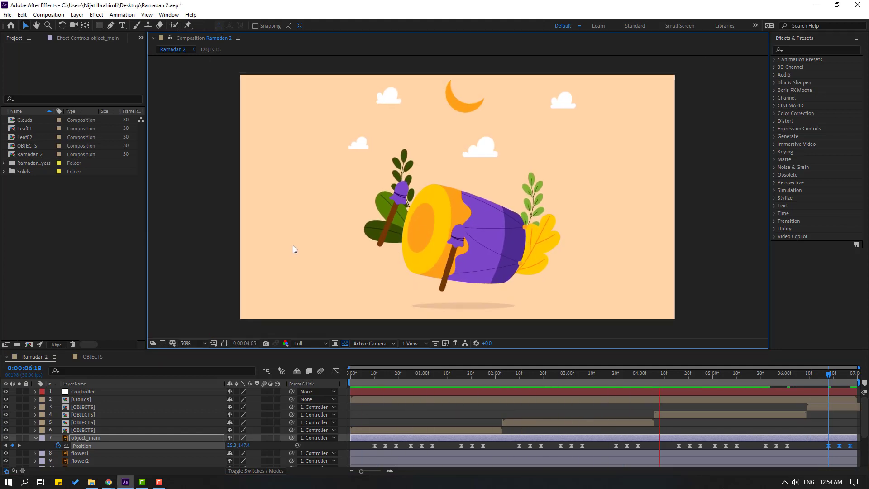
- Parent all the flower layers, from flower1 onward, to object_main and preview the leaves moving with the drum
scroll(122, 433, down, 1)
click(85, 431)
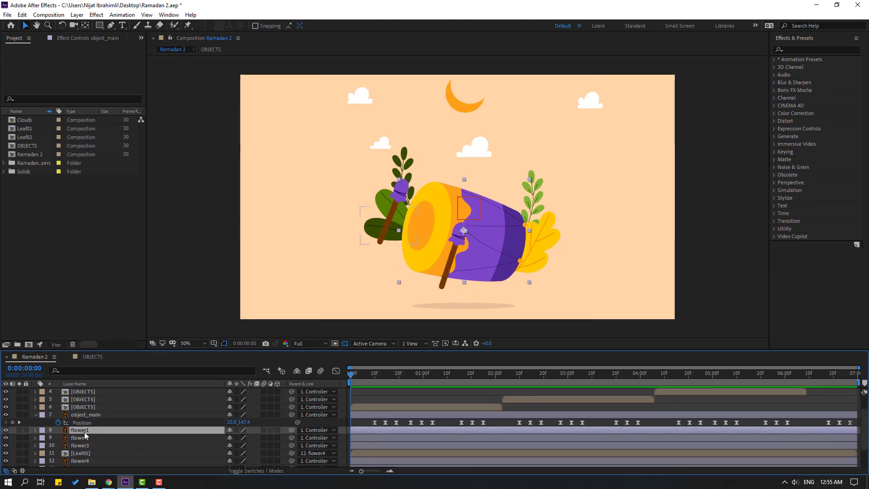
ctrl+click(90, 438)
ctrl+click(94, 445)
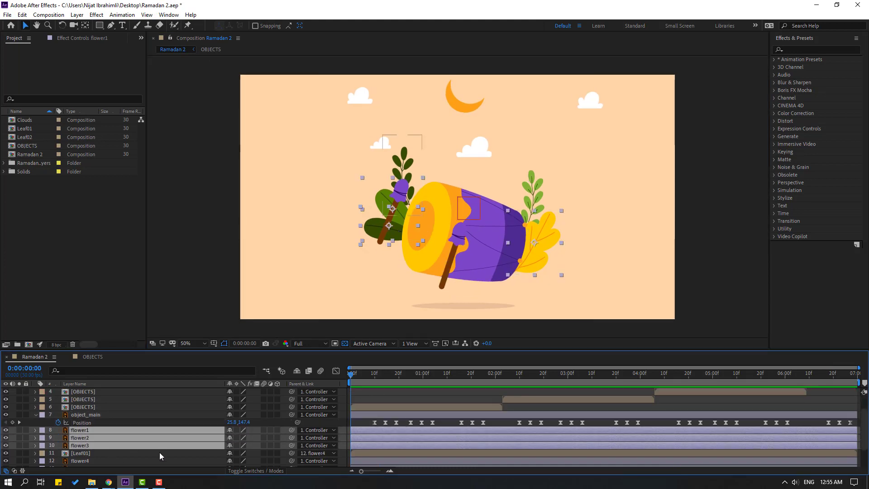
scroll(97, 441, down, 1)
ctrl+click(96, 441)
ctrl+click(85, 444)
scroll(173, 452, up, 2)
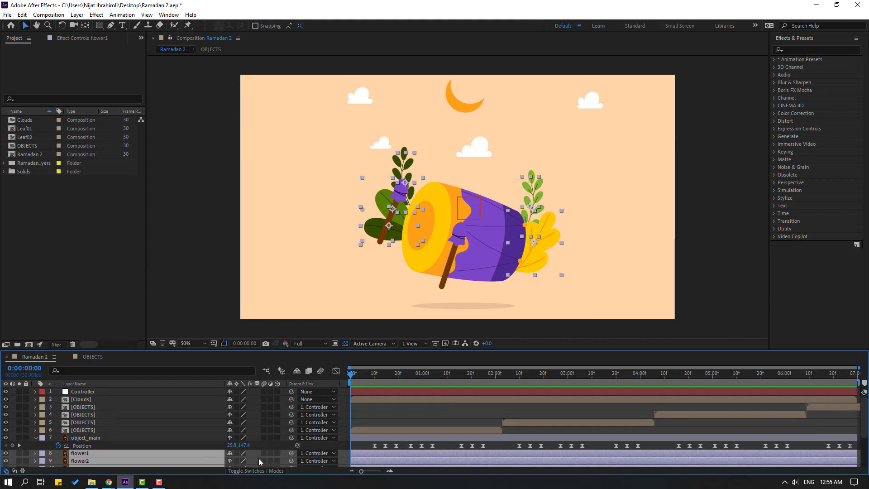
drag(187, 454, 134, 445)
key(space)
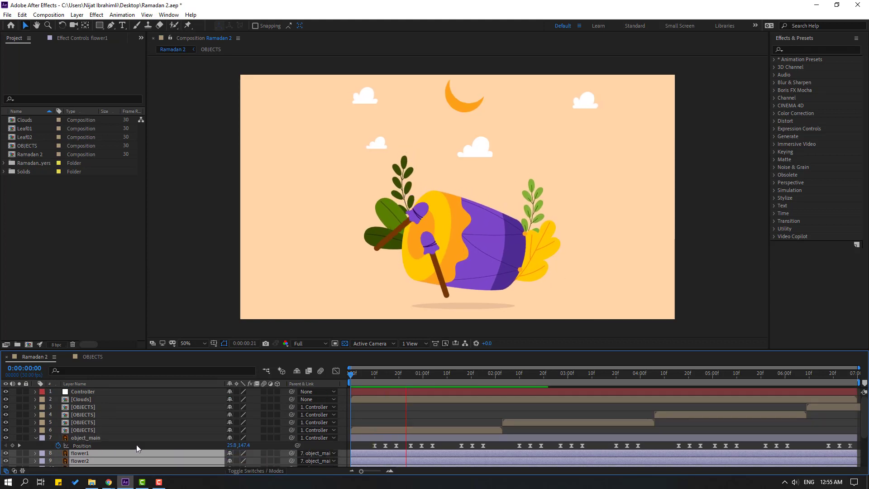
key(space)
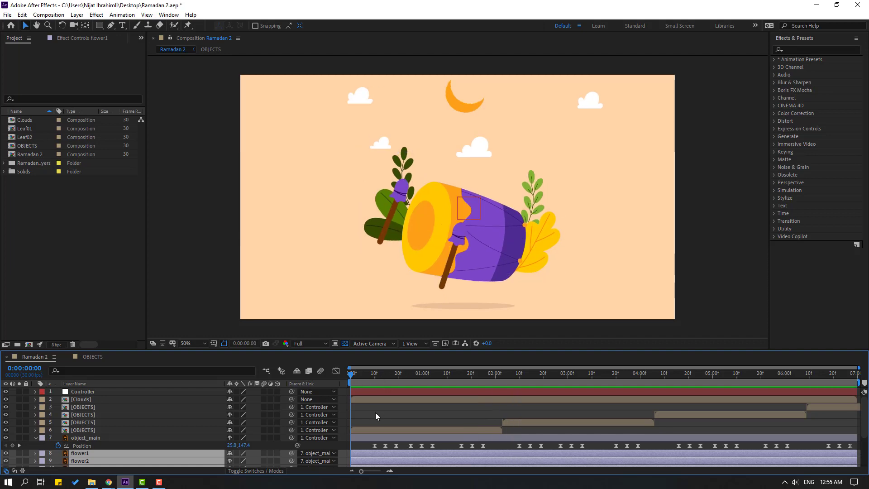
- Solo the flower1 layer and move its anchor point to the end of the dark green leaf's stem
scroll(117, 414, down, 2)
click(85, 432)
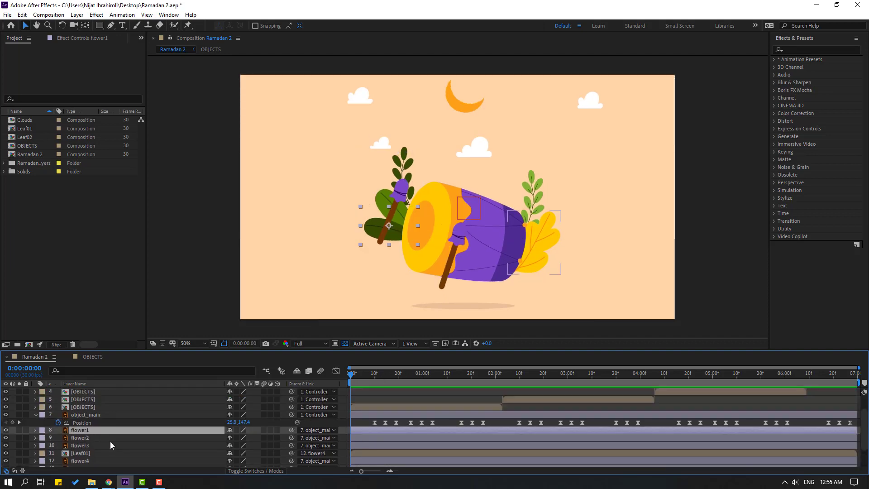
click(19, 430)
scroll(434, 203, up, 4)
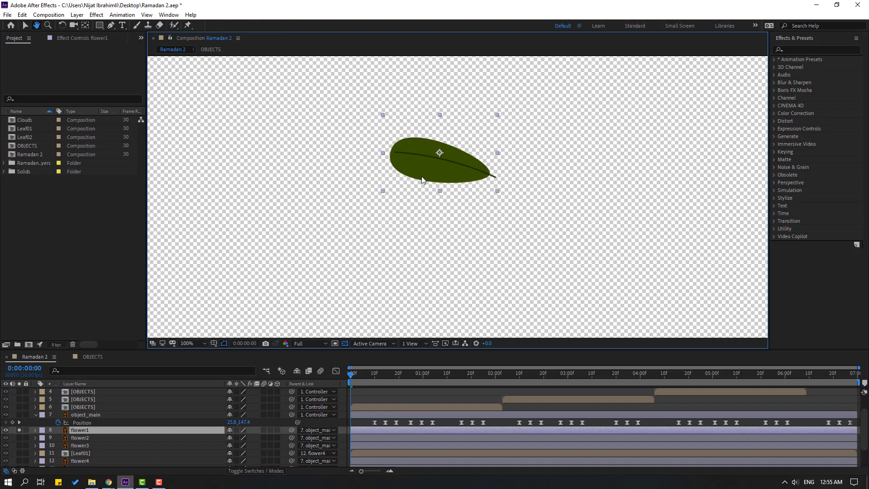
click(84, 25)
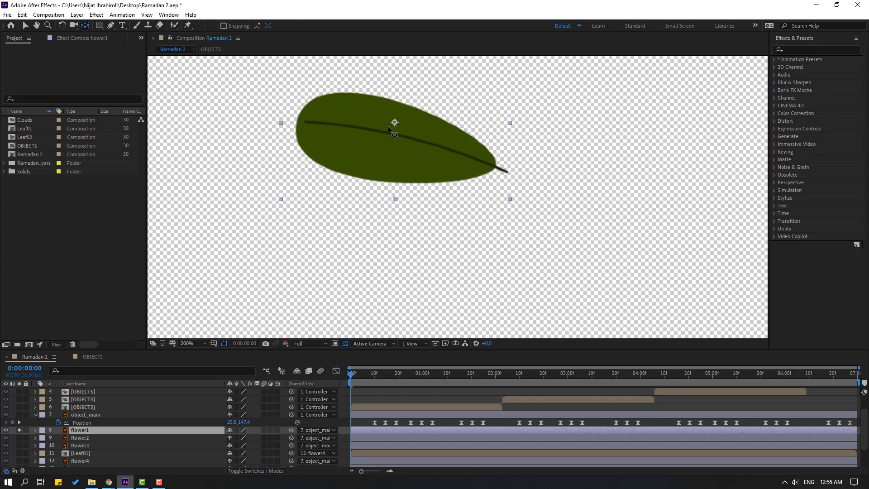
drag(395, 122, 508, 176)
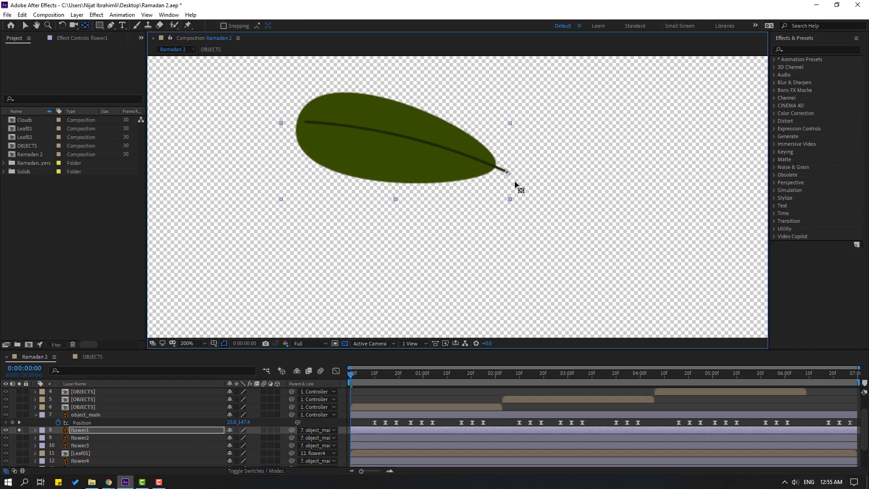
click(26, 26)
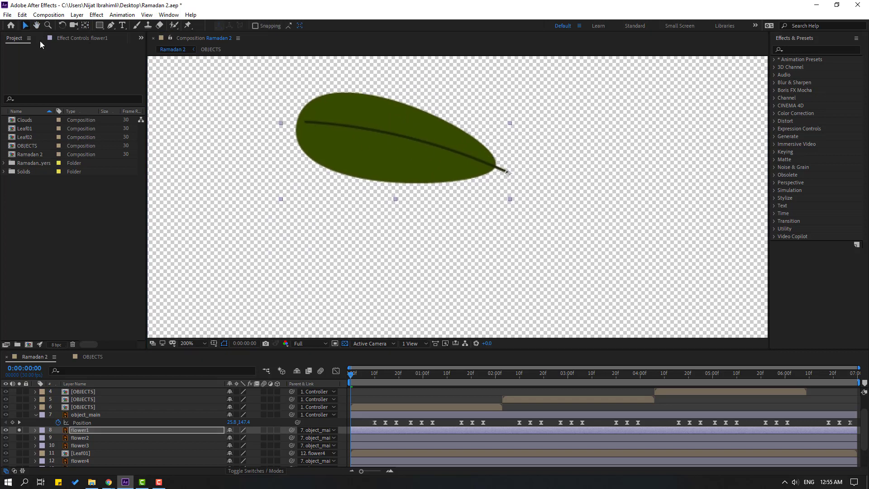
- Solo the flower2 layer as well and move its anchor point to the base of the light green leaf's stem
click(68, 438)
click(19, 438)
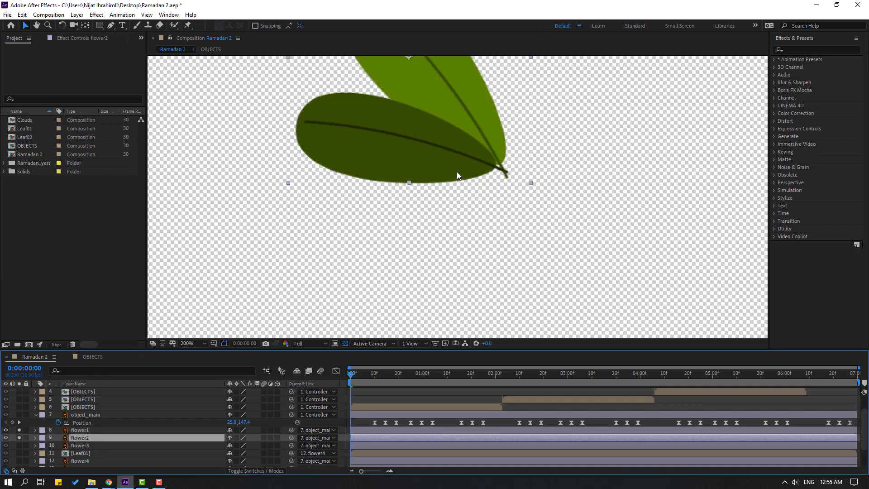
click(86, 26)
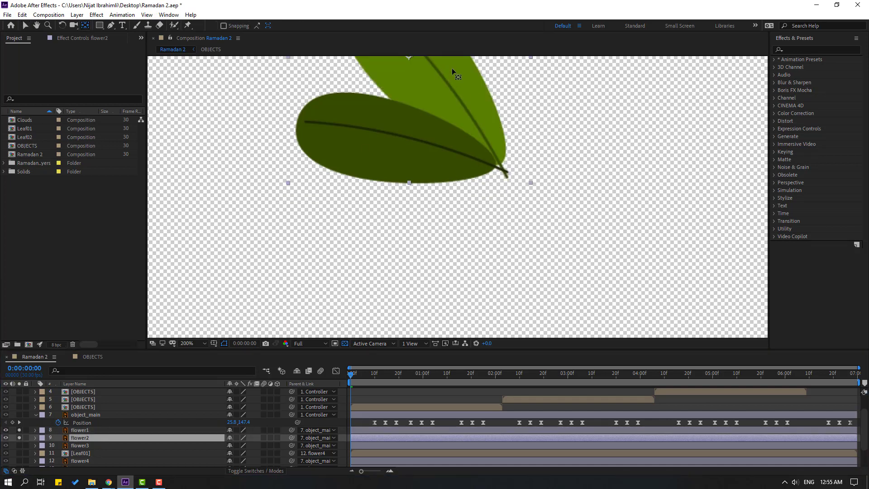
drag(451, 68, 384, 85)
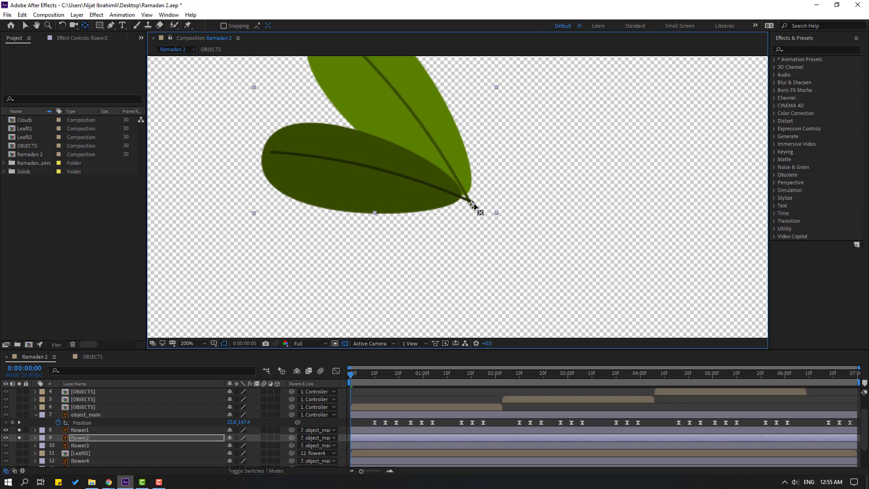
click(25, 26)
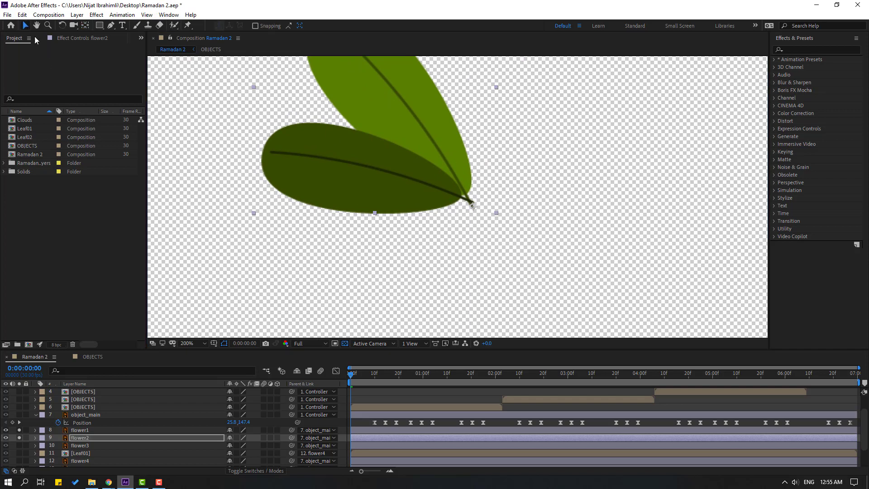
- Solo the flower3 layer and move its anchor point to the bottom end of the yellow leaf's stem
click(19, 446)
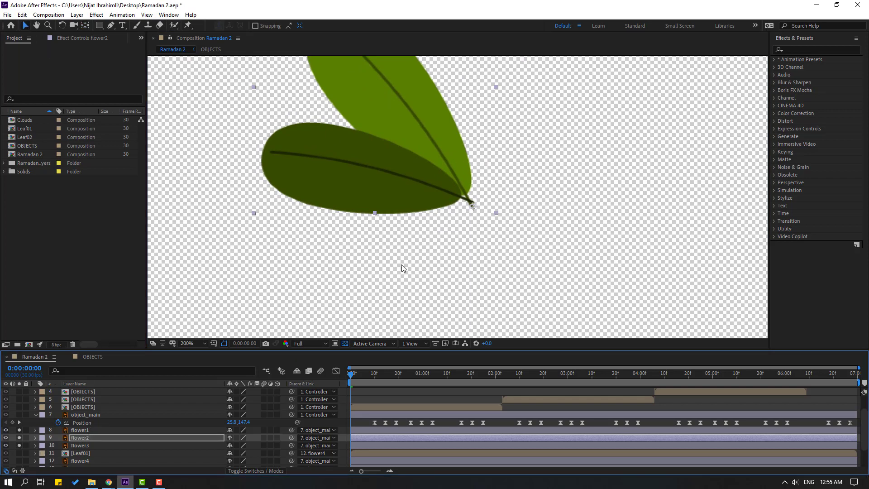
scroll(459, 202, down, 2)
drag(678, 249, 464, 180)
click(468, 186)
click(85, 26)
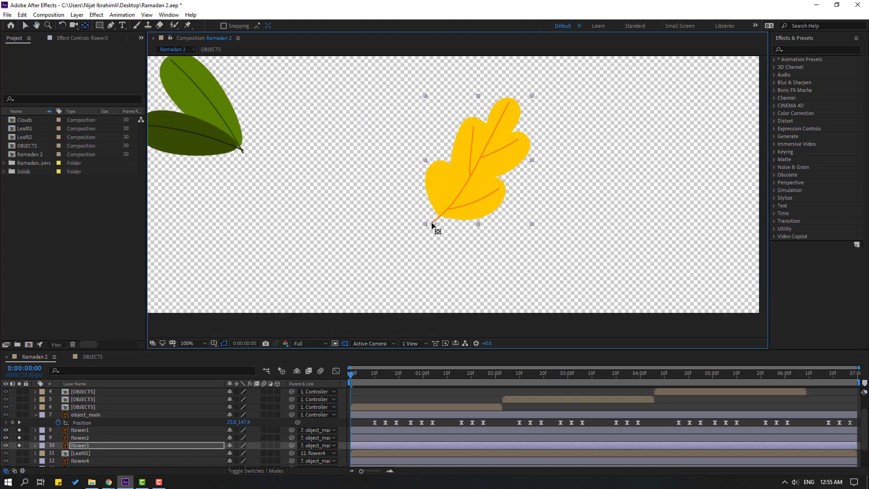
click(26, 26)
- Solo the flower4 layer and move its anchor point to the lower end of the dark branch
scroll(357, 231, left, 3)
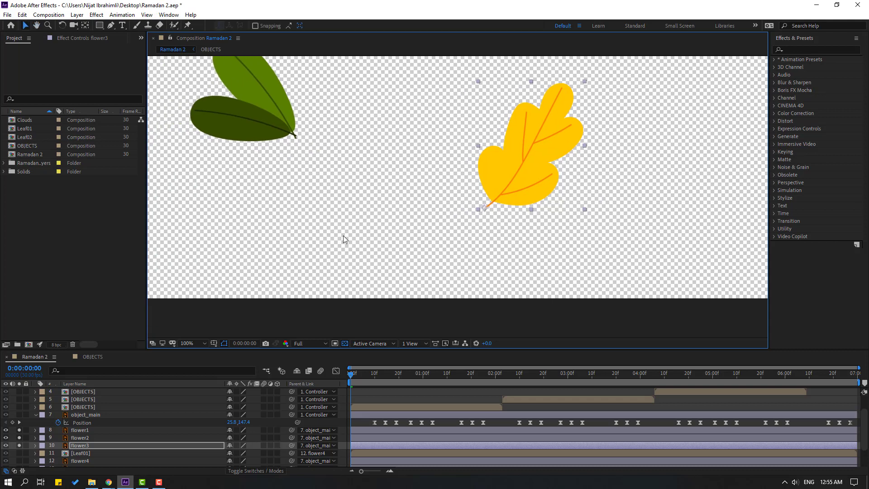
scroll(111, 445, down, 1)
click(80, 441)
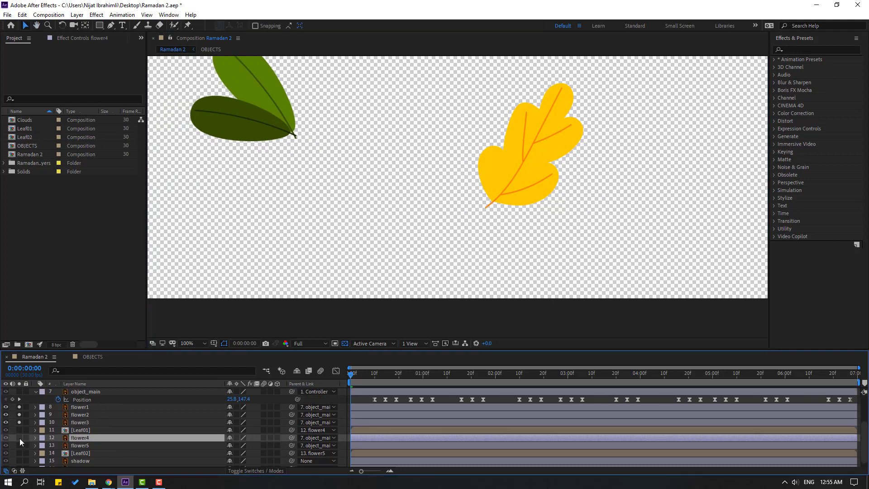
scroll(452, 198, up, 5)
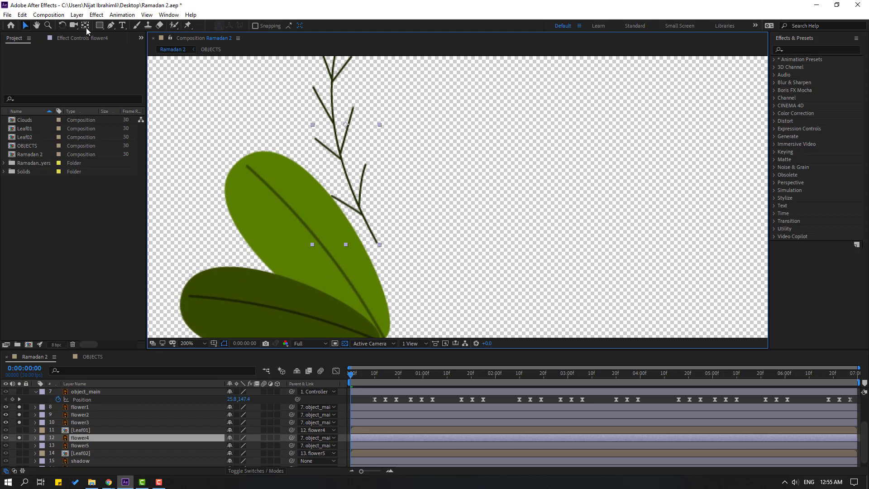
click(86, 28)
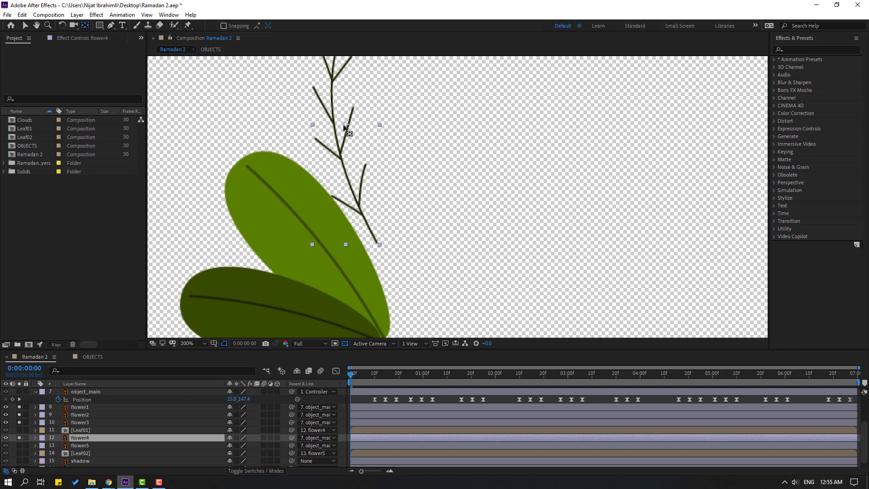
drag(344, 126, 379, 240)
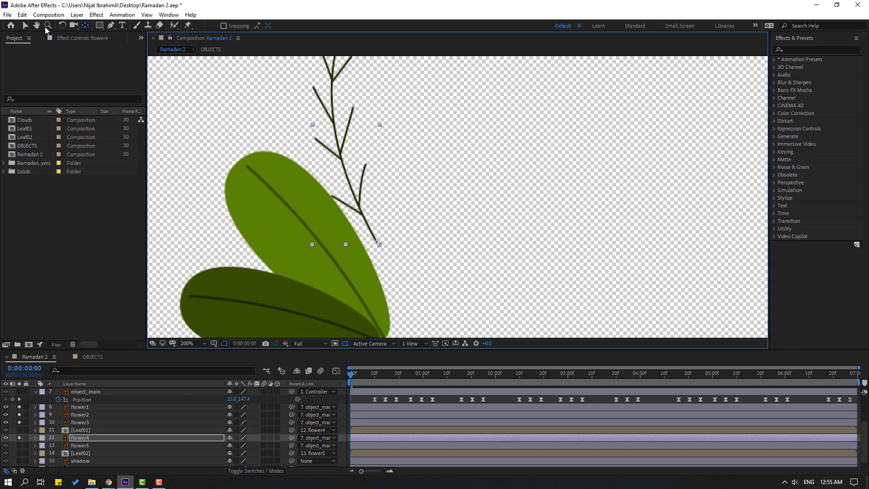
click(26, 27)
- Solo flower5, unsolo the flower3 leaf covering it, and move flower5's anchor point to the branch's lower end
scroll(102, 451, down, 1)
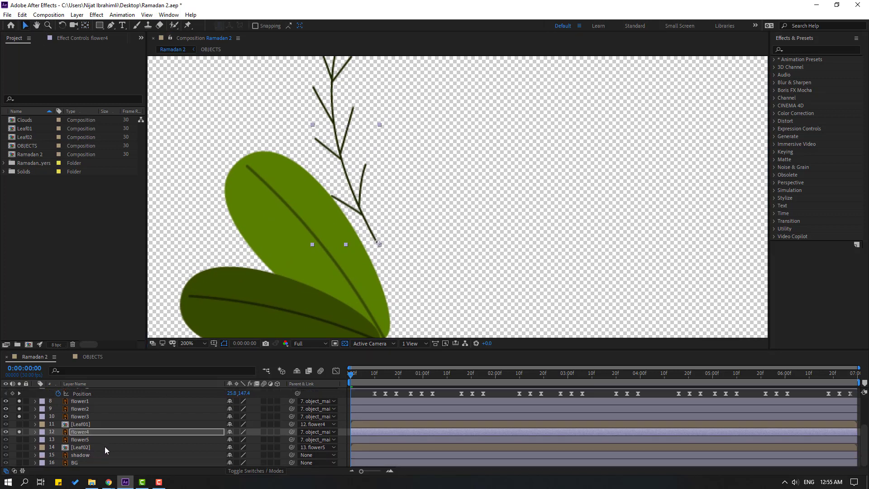
click(19, 440)
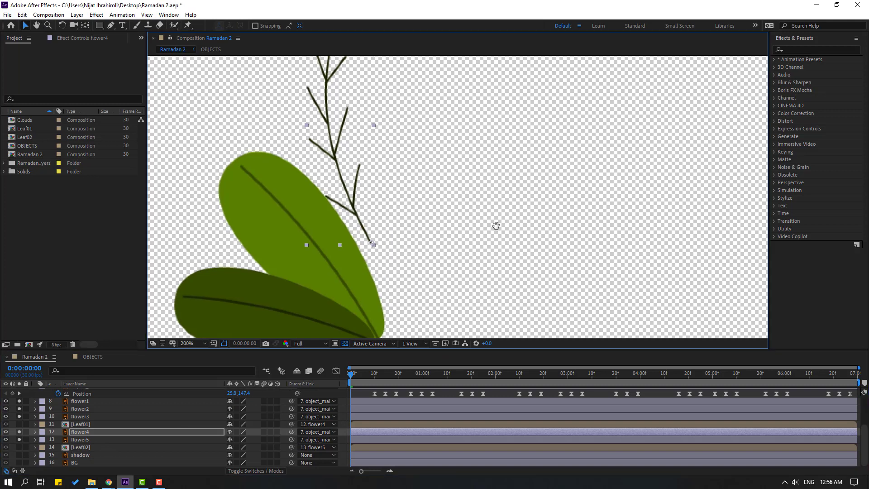
key(space)
drag(495, 234, 425, 219)
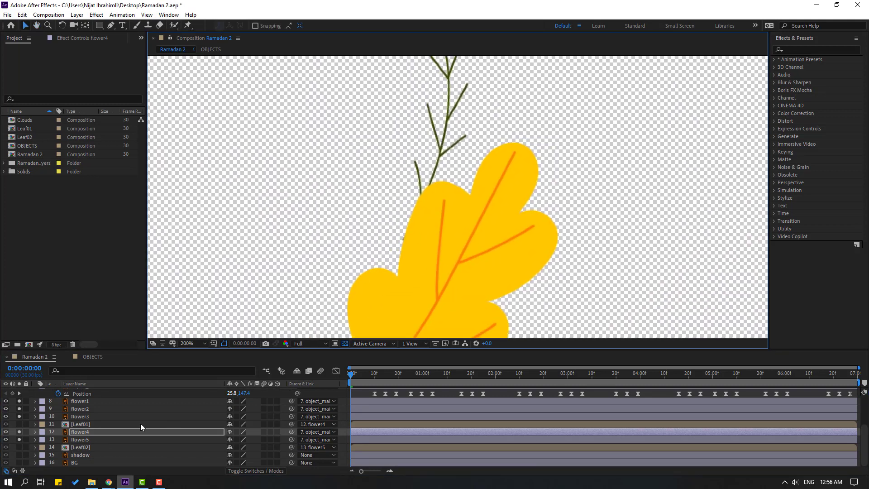
click(21, 416)
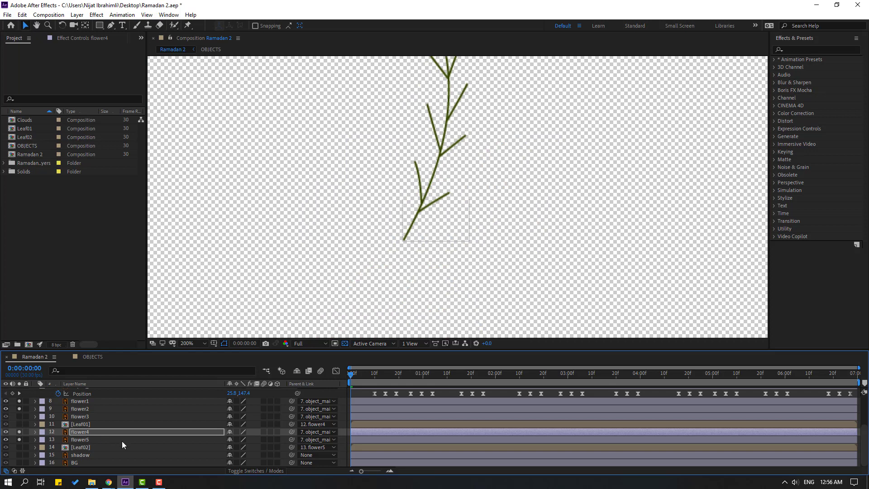
click(81, 440)
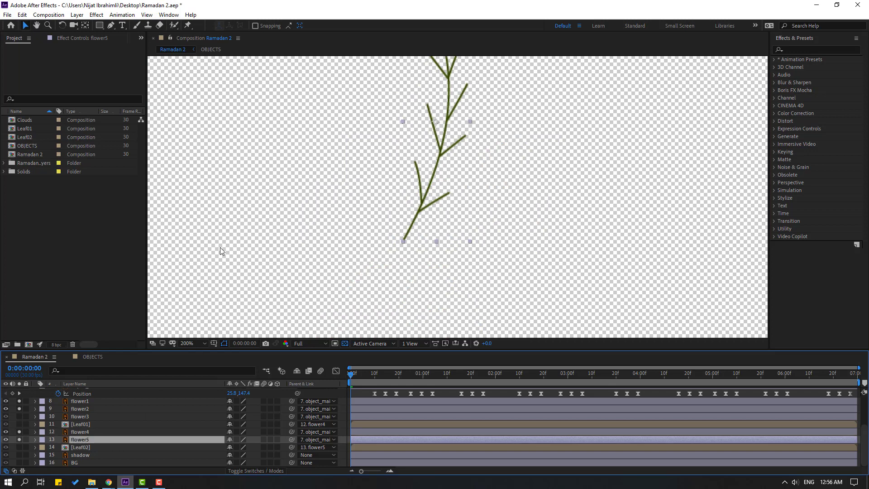
click(85, 26)
drag(437, 121, 415, 220)
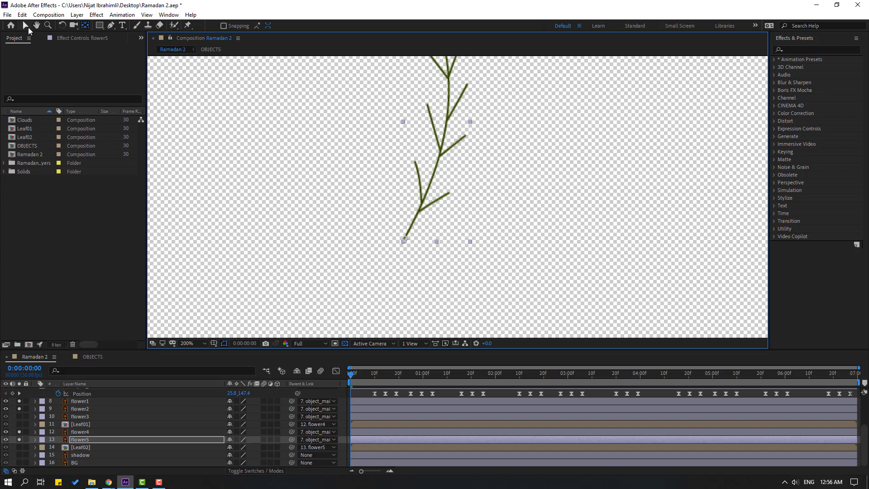
click(27, 26)
- Search the effects for "wiggle" and apply the Wiggle - rotation preset to the flower1 layer
scroll(135, 430, up, 3)
click(88, 448)
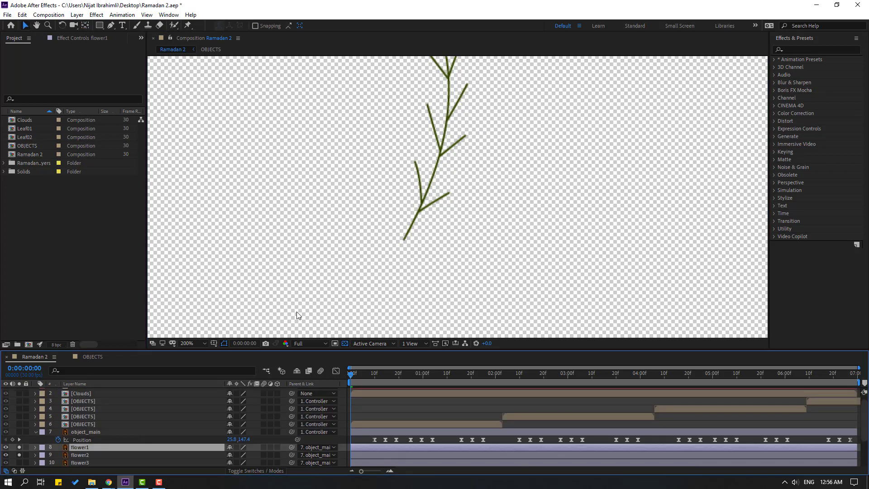
scroll(229, 273, down, 1)
drag(230, 273, 437, 265)
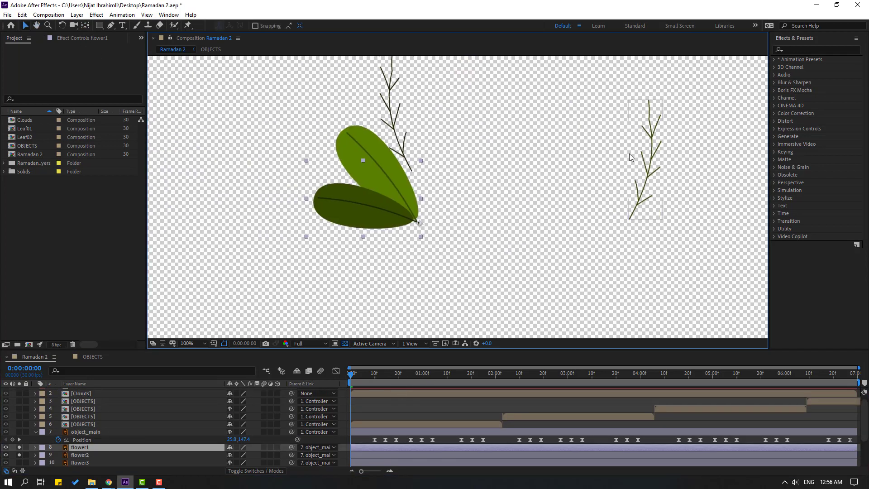
click(803, 49)
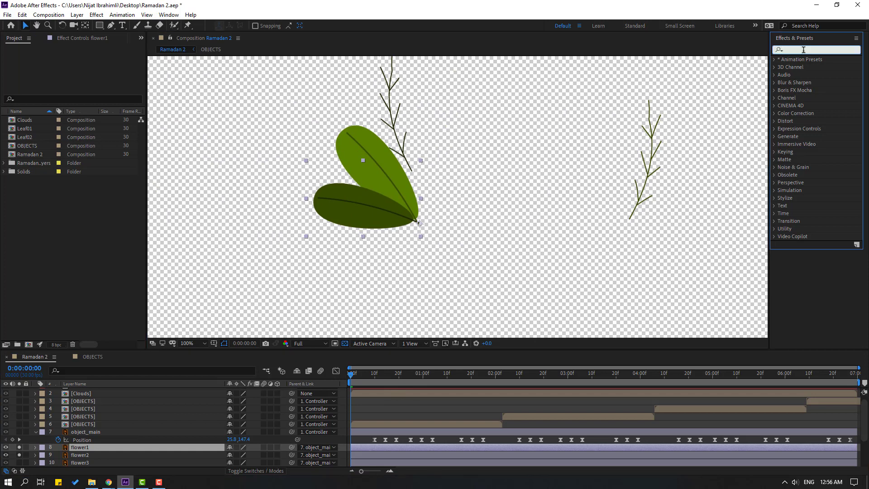
text(wiggle)
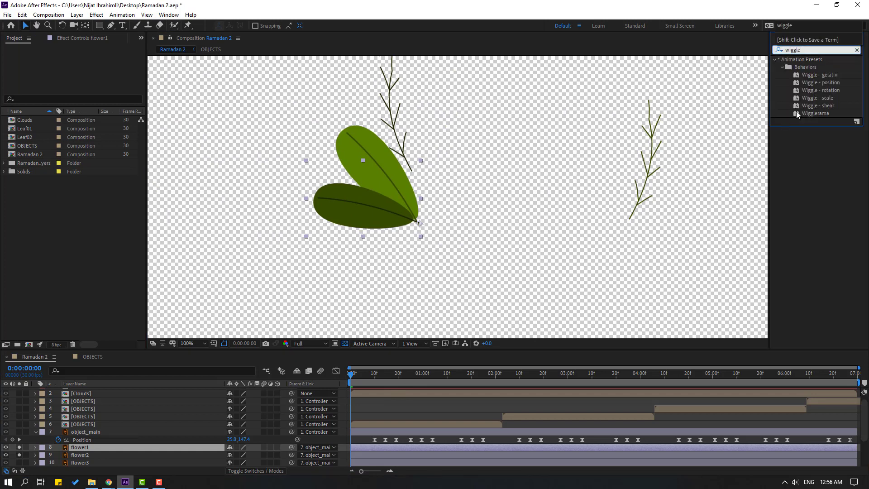
click(818, 90)
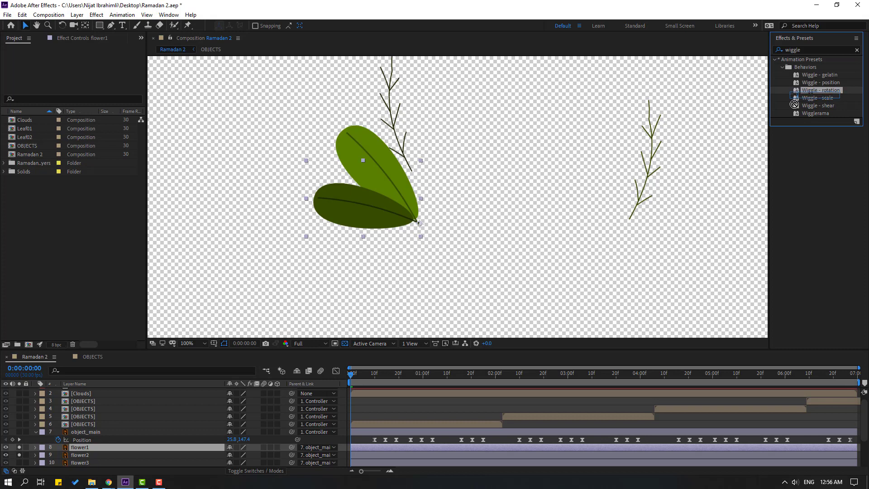
drag(794, 104, 83, 448)
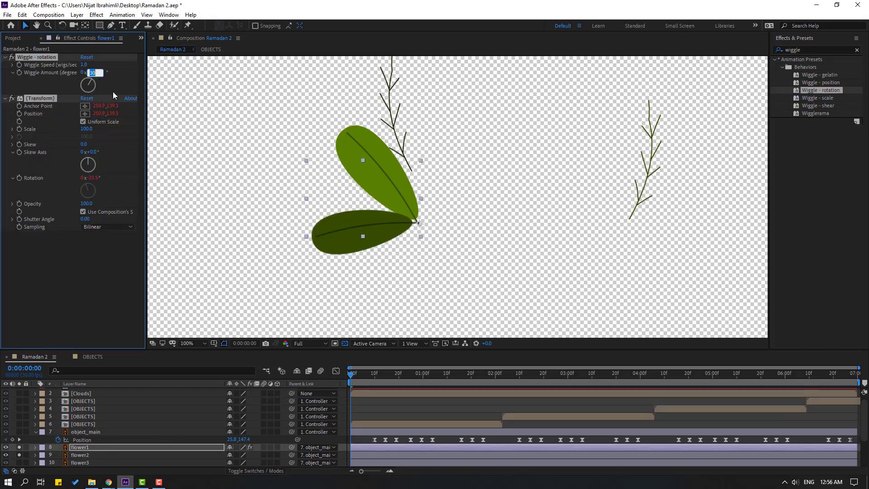
- Set flower1's Wiggle Amount to 10 degrees and preview the leaf's swaying
text(10)
key(Return)
key(space)
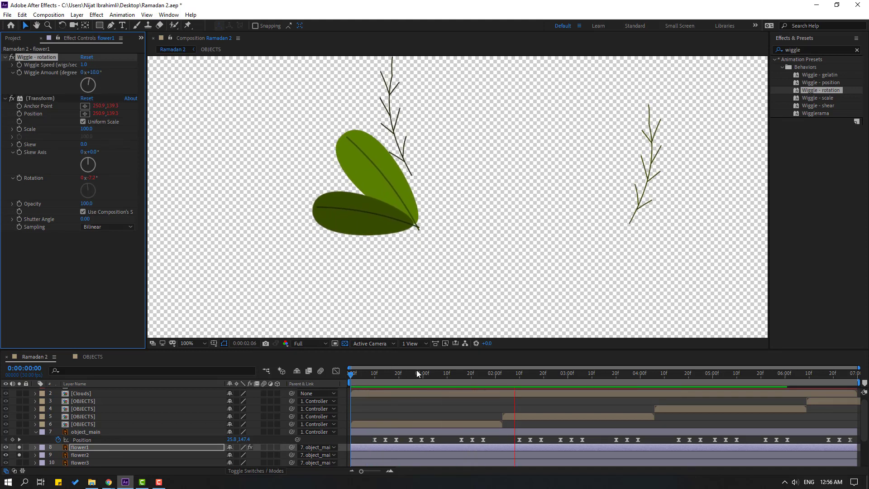
drag(387, 373, 358, 374)
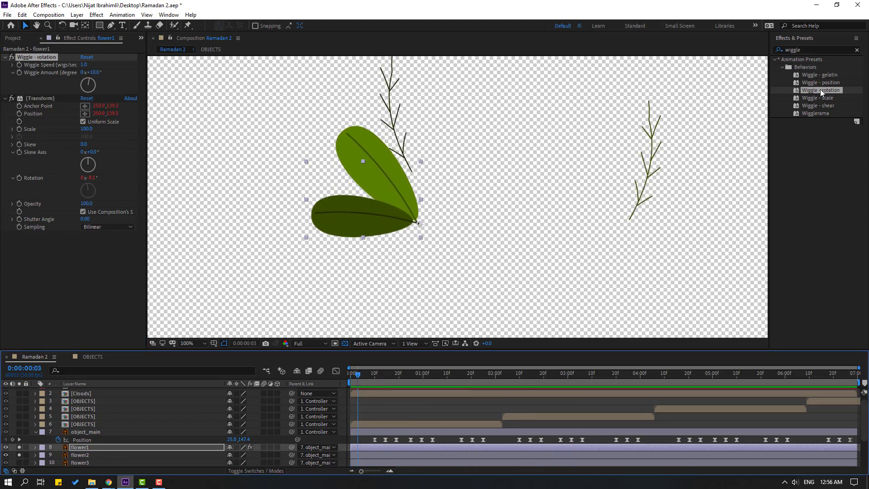
- Apply Wiggle - rotation to the flower2 layer with a Wiggle Amount of 10 degrees
drag(820, 89, 92, 455)
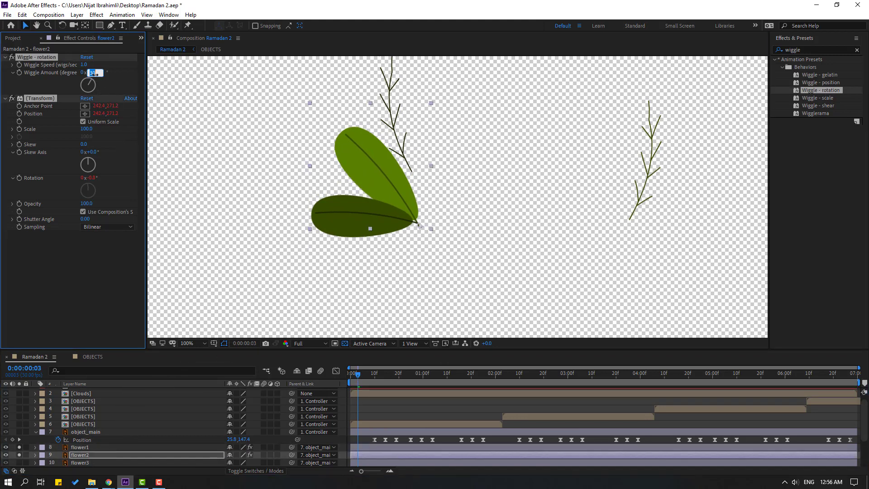
text(10)
key(Return)
- Apply Wiggle - rotation to flower3 with a Wiggle Amount of 10 degrees, solo the layer, and preview the motion
scroll(175, 412, down, 1)
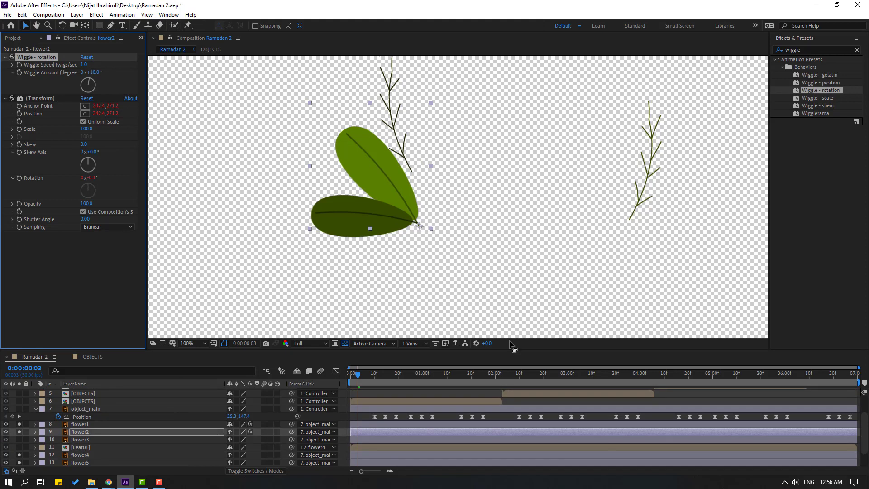
drag(813, 94, 82, 440)
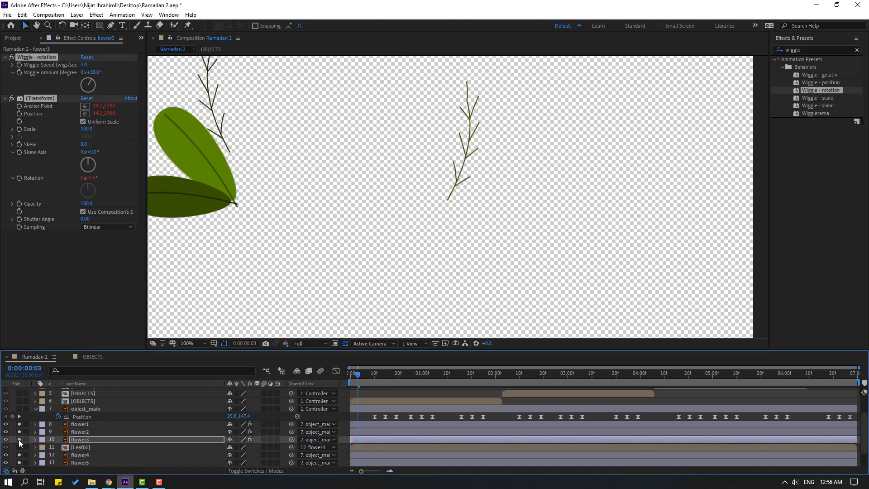
click(100, 73)
text(10)
key(Return)
key(space)
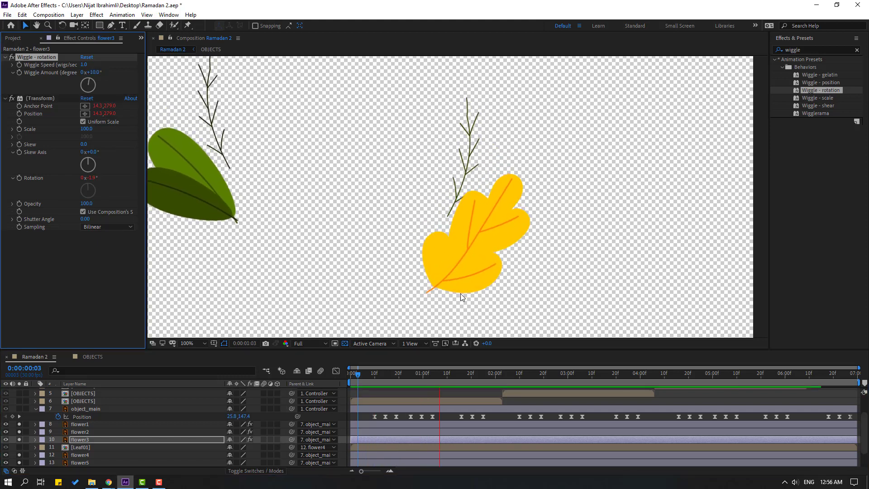
click(418, 371)
scroll(156, 427, down, 1)
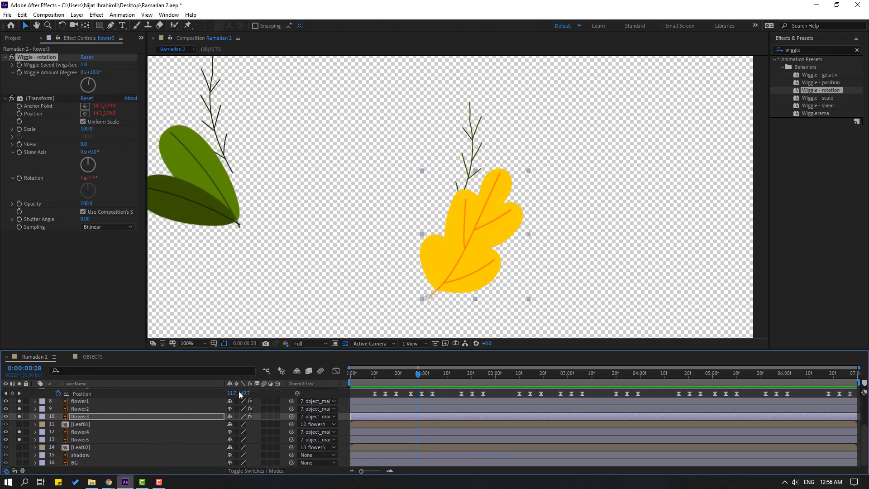
- Apply Wiggle - rotation to flower5 and flower4, each with a Wiggle Amount of 10 degrees, and preview the sway
drag(825, 93, 679, 163)
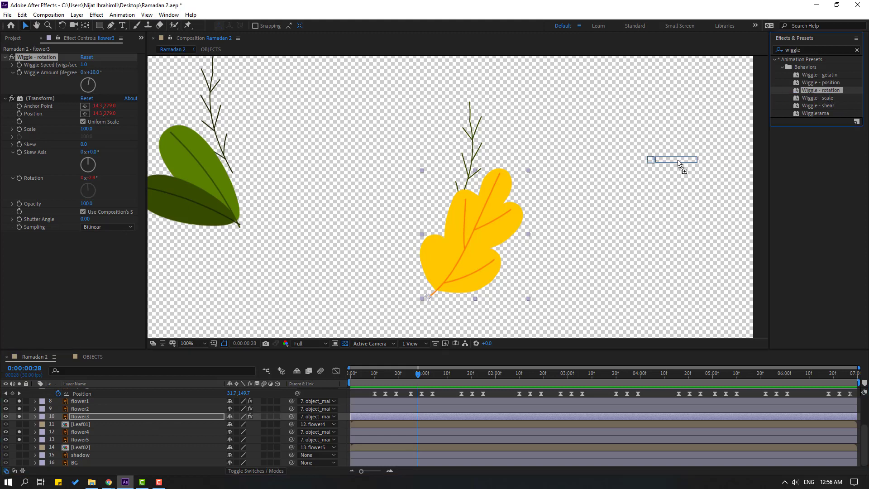
drag(141, 396, 91, 429)
drag(824, 90, 101, 442)
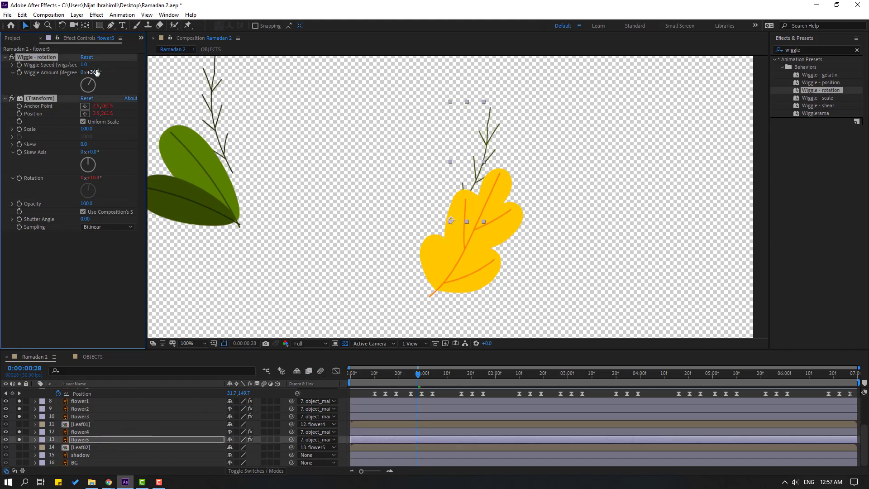
key(Return)
click(89, 430)
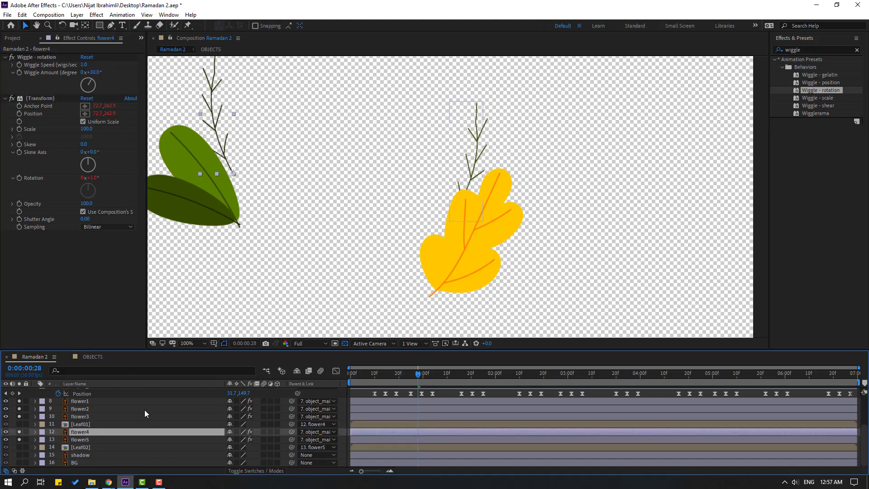
click(89, 82)
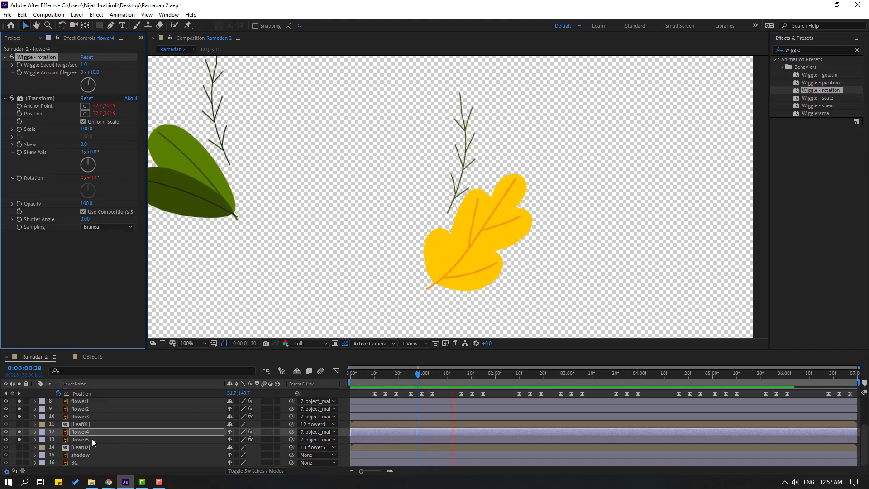
scroll(92, 439, up, 1)
scroll(36, 425, down, 1)
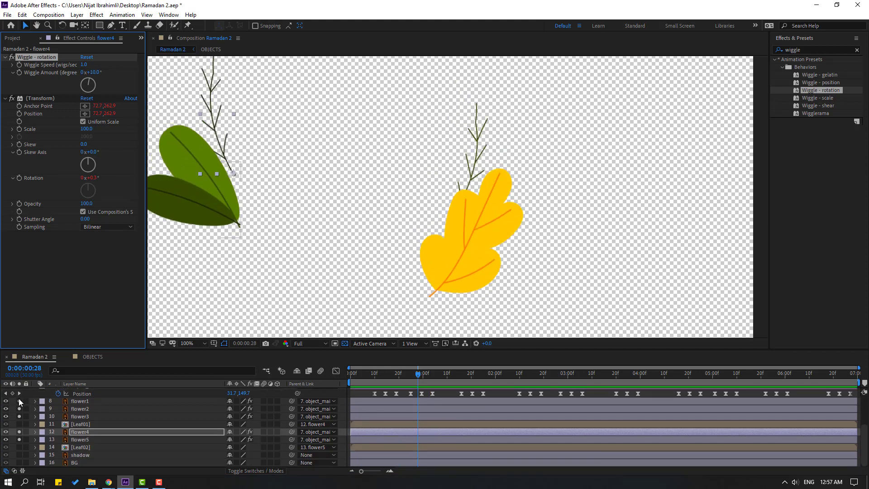
- Turn off solo on the five flower layers and preview the full illustration fitted to the view
drag(19, 401, 18, 441)
scroll(246, 319, down, 2)
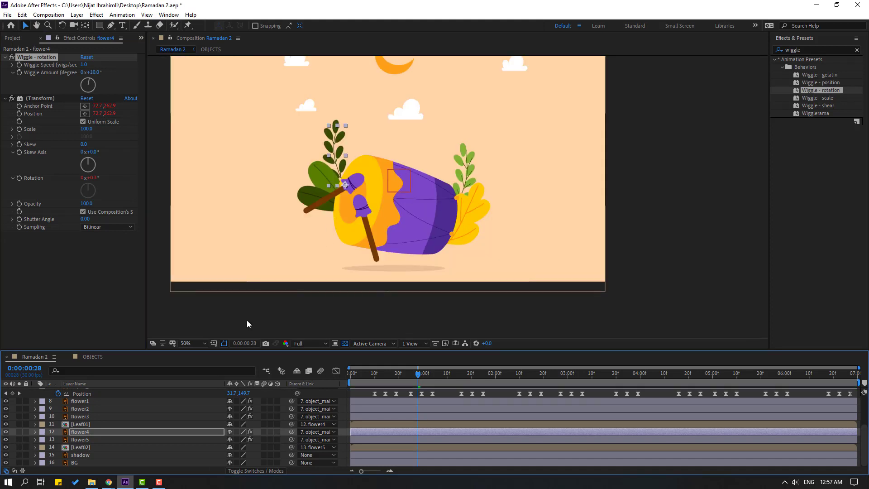
click(199, 343)
click(216, 190)
key(space)
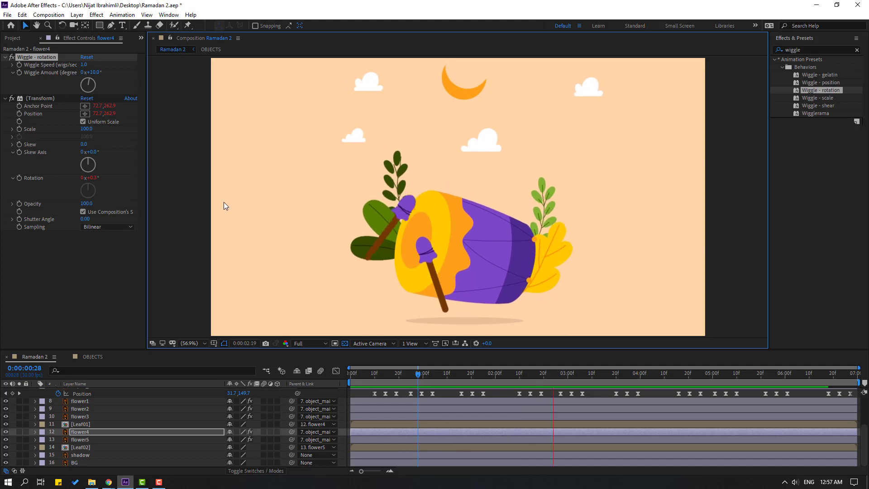
- Open the Leaf01 precomposition and check the anchor points of all its leaf layers
click(81, 425)
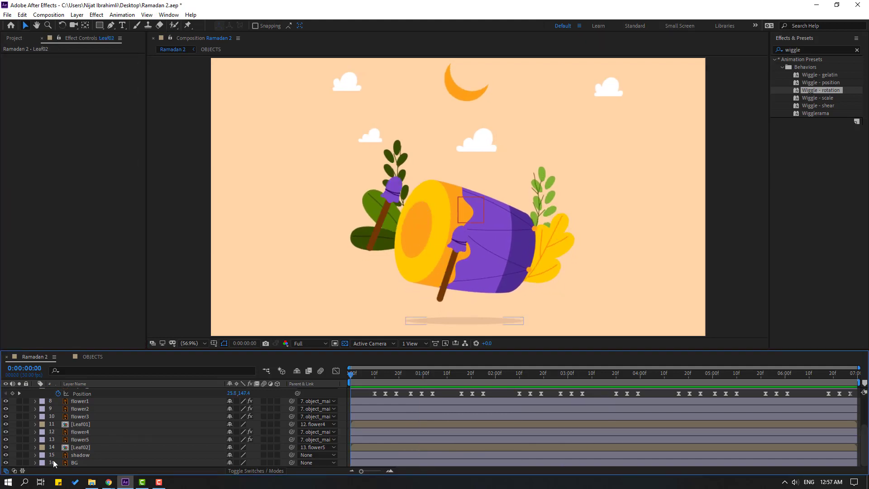
double_click(81, 425)
scroll(440, 235, up, 1)
key(ctrl+a)
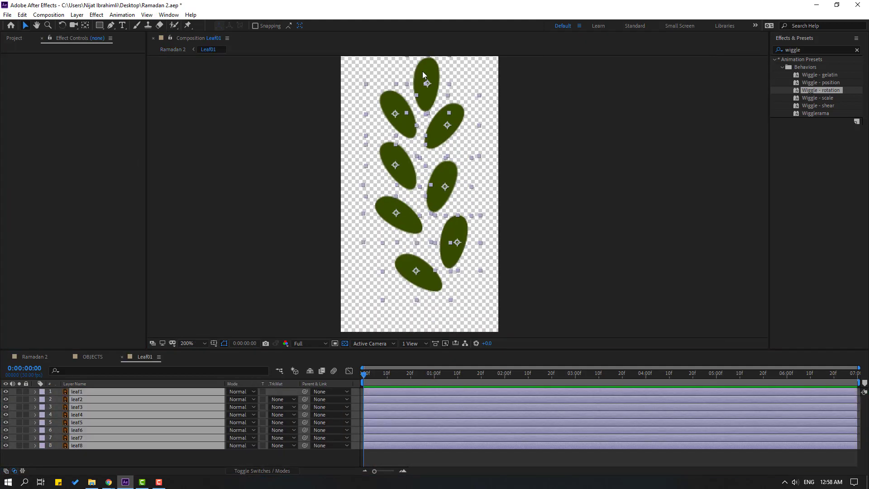
click(200, 459)
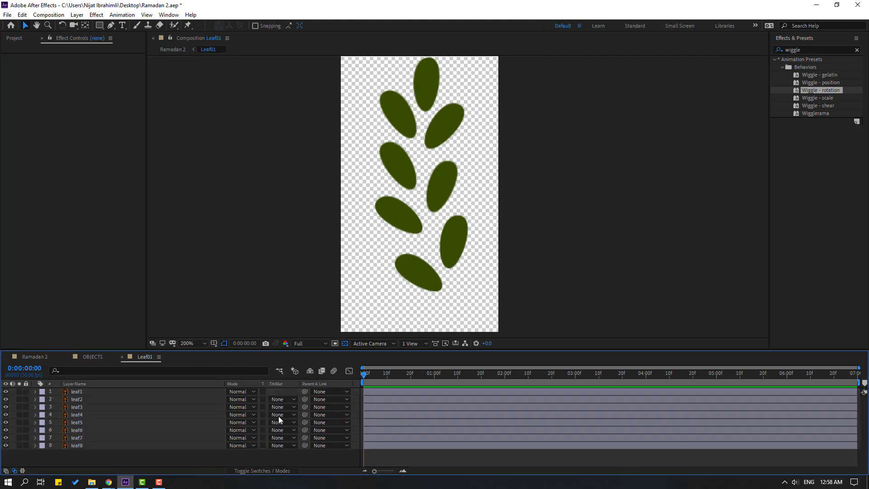
- Move the anchor point of each leaf, leaf1 to leaf8, to the base where it attaches to the stem
click(441, 85)
scroll(441, 85, up, 2)
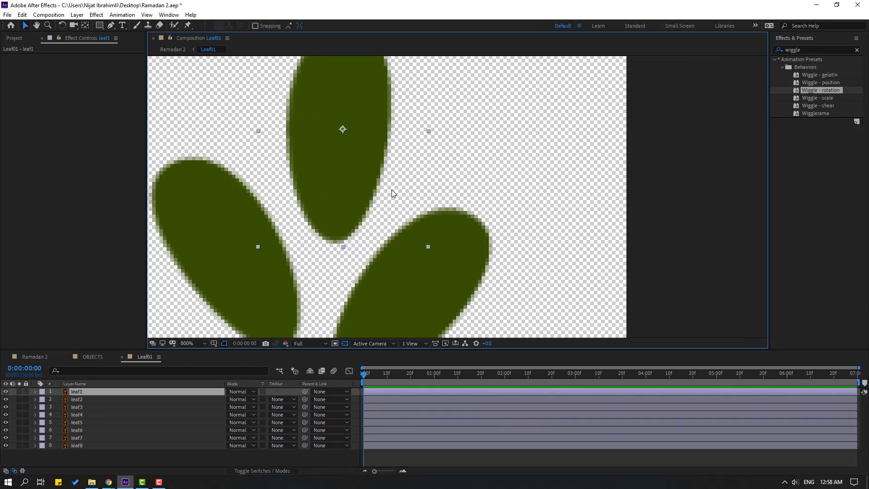
click(85, 25)
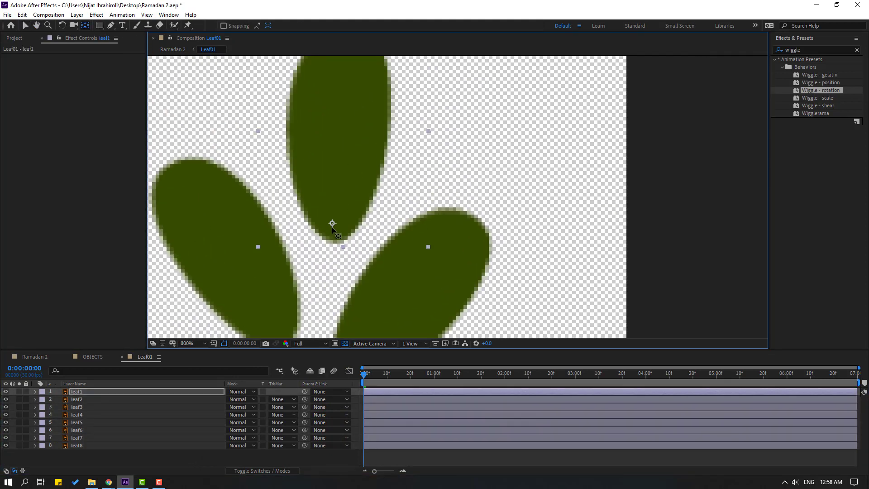
scroll(337, 222, down, 1)
click(363, 198)
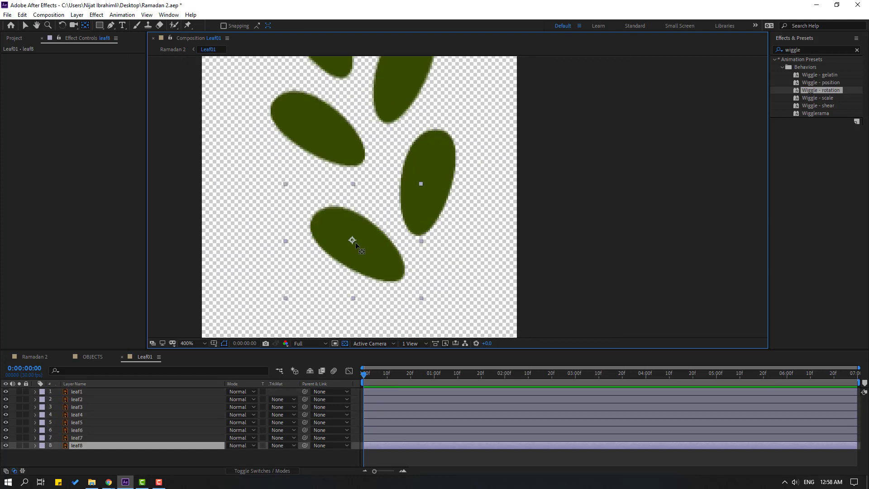
key(v)
scroll(488, 190, down, 1)
scroll(416, 143, down, 1)
scroll(417, 143, up, 1)
click(75, 352)
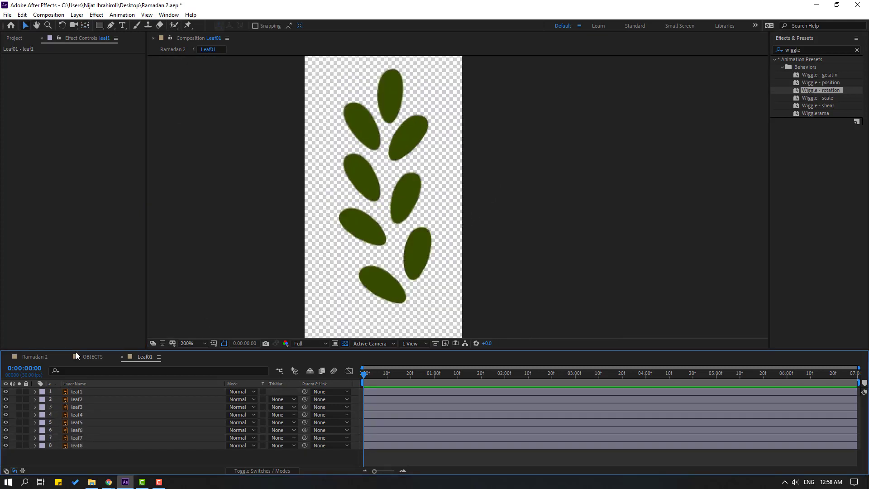
- Cut the flower4 stem layer from the Ramadan 2 composition and paste it into Leaf01
click(35, 357)
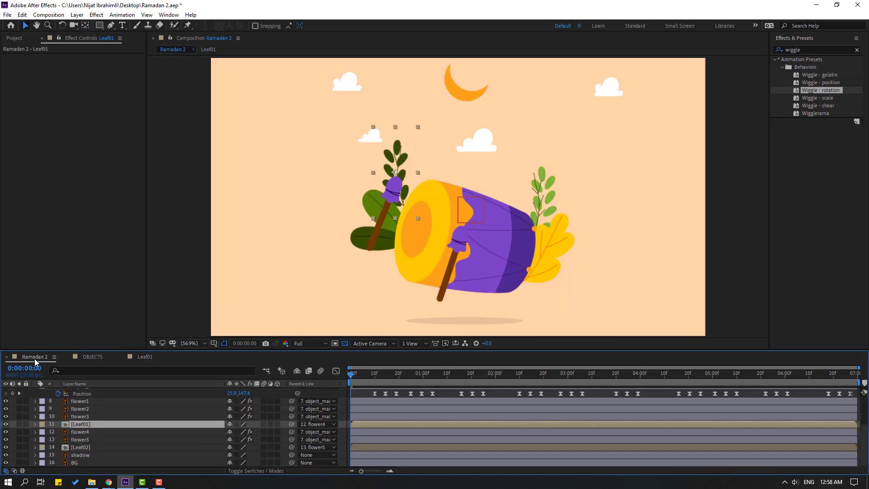
click(92, 432)
key(ctrl+x)
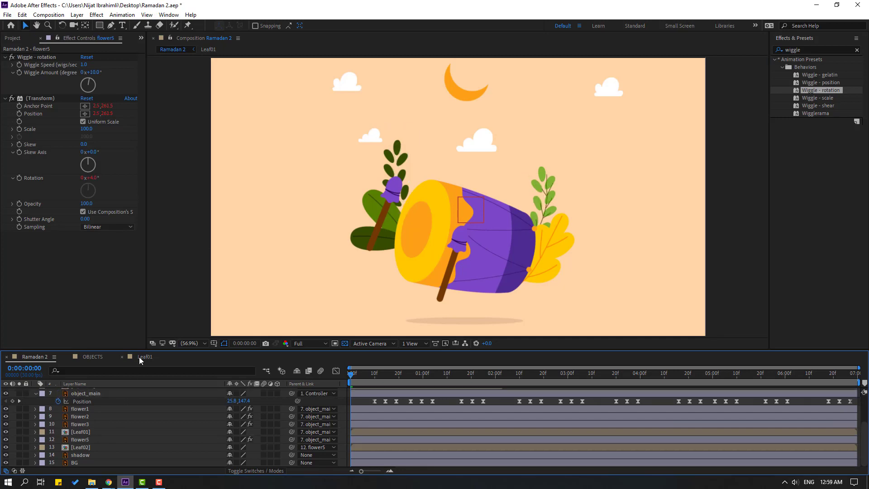
click(144, 357)
key(ctrl+v)
- Position the flower4 stem to line up with the leaves and place its layer beneath leaf8
key(comma)
key(comma)
key(comma)
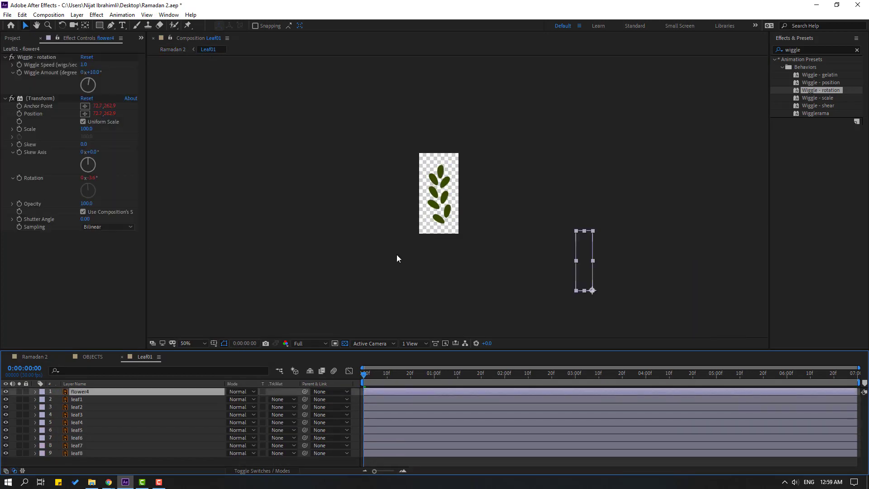
click(445, 214)
scroll(445, 214, up, 4)
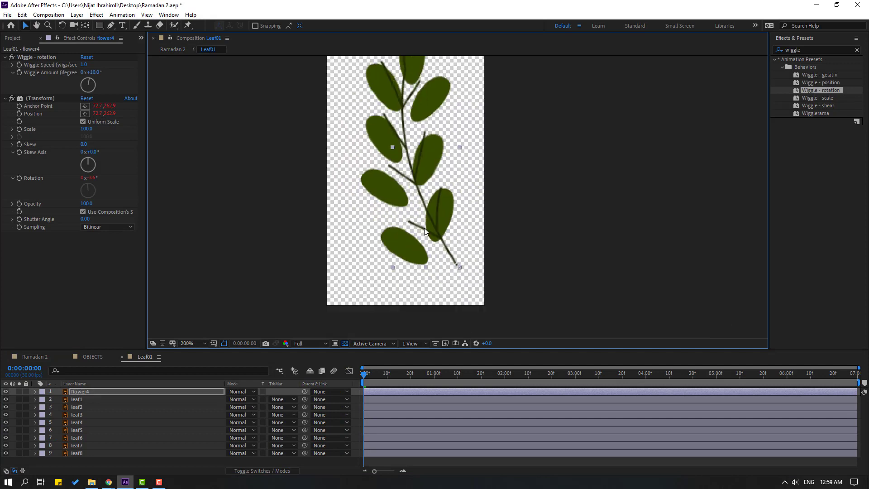
mouse_move(375, 266)
mouse_down()
mouse_move(392, 282)
mouse_move(381, 251)
mouse_up()
drag(116, 391, 112, 456)
- Delete the Wiggle - rotation and Transform effects from the flower4 stem layer
click(52, 59)
key(Delete)
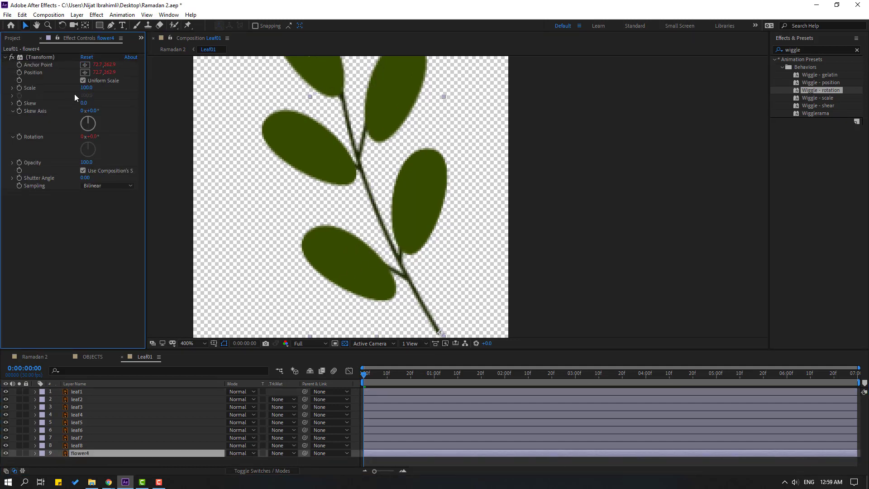
click(45, 58)
key(Delete)
key(comma)
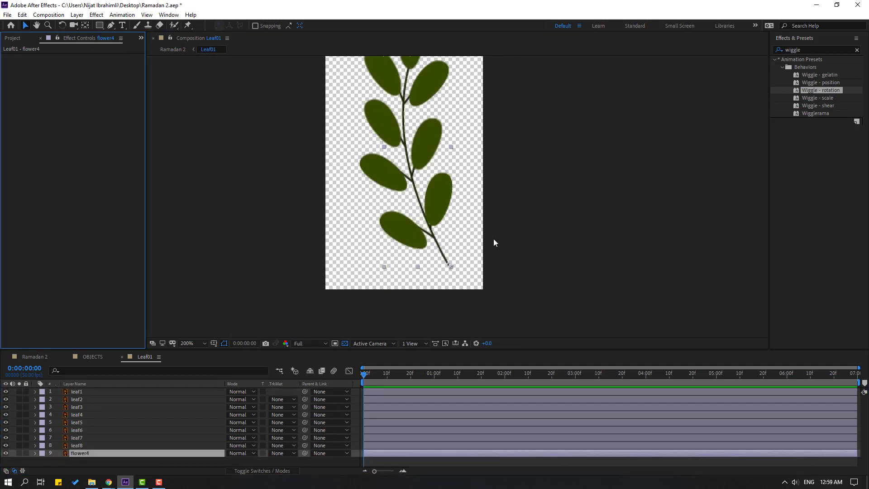
click(136, 461)
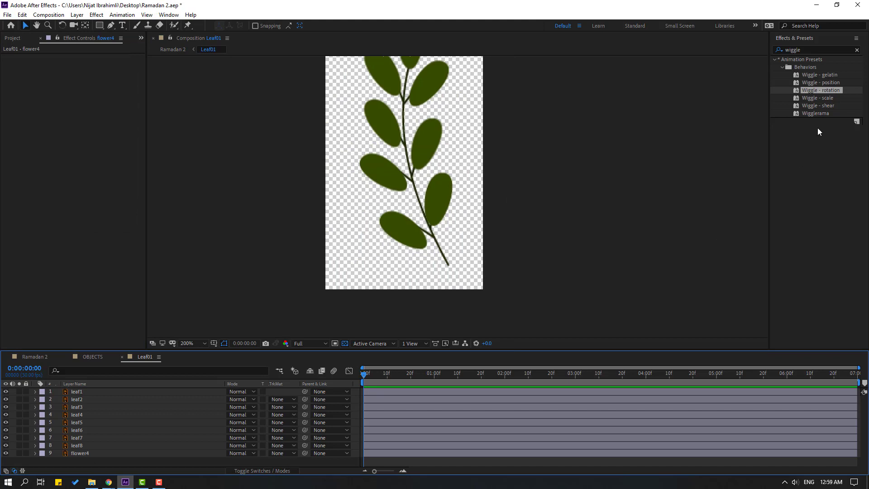
- Apply Wiggle - rotation to leaf1 with a Wiggle Amount of 10 degrees
drag(810, 91, 79, 391)
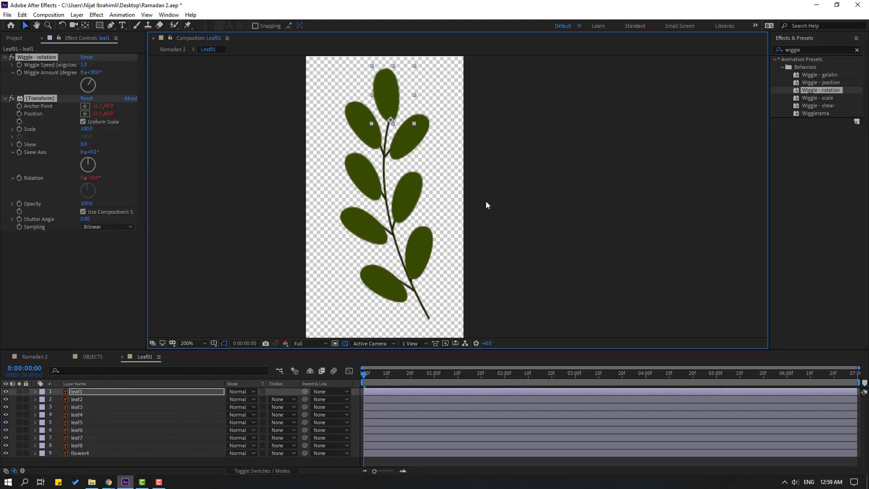
click(94, 72)
text(10)
key(Return)
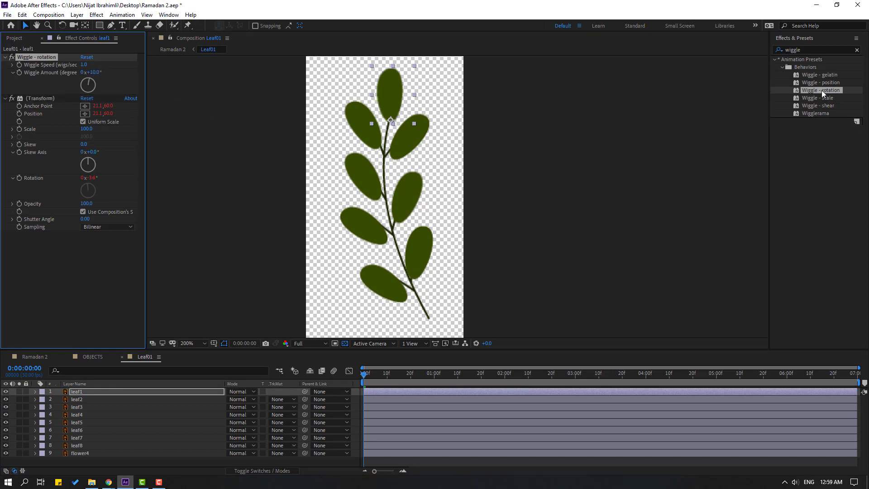
- Apply Wiggle - rotation to leaf2 and the remaining leaf layers, each with a Wiggle Amount of 10 degrees
drag(822, 92, 103, 400)
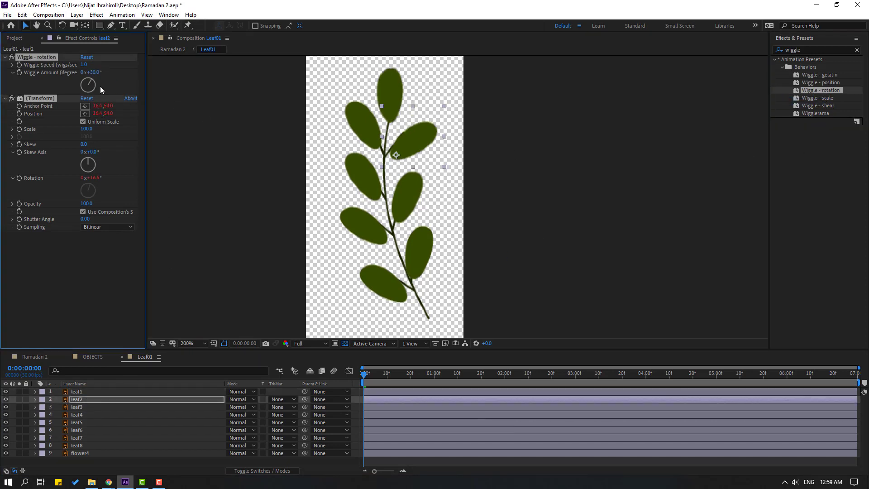
text(10)
key(Return)
key(ctrl+Down)
key(ctrl+Down)
key(ctrl+Down)
key(ctrl+Down)
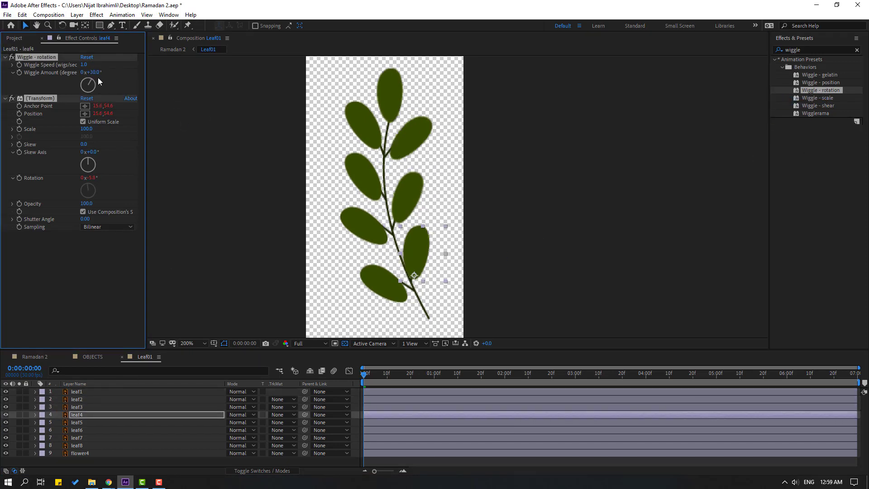
- Nudge leaf1, leaf2 and the other offset leaves into place along the stem and preview their swaying
scroll(496, 270, up, 2)
scroll(362, 78, up, 1)
click(365, 81)
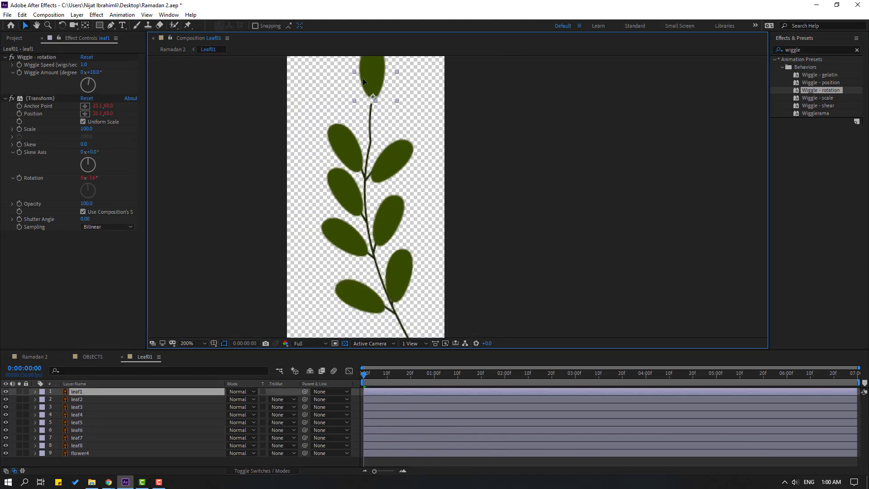
click(393, 152)
click(502, 217)
key(space)
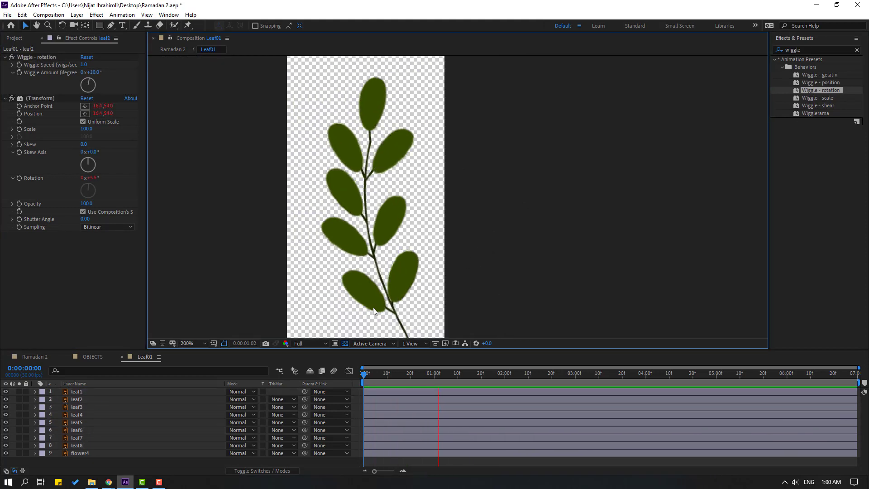
key(space)
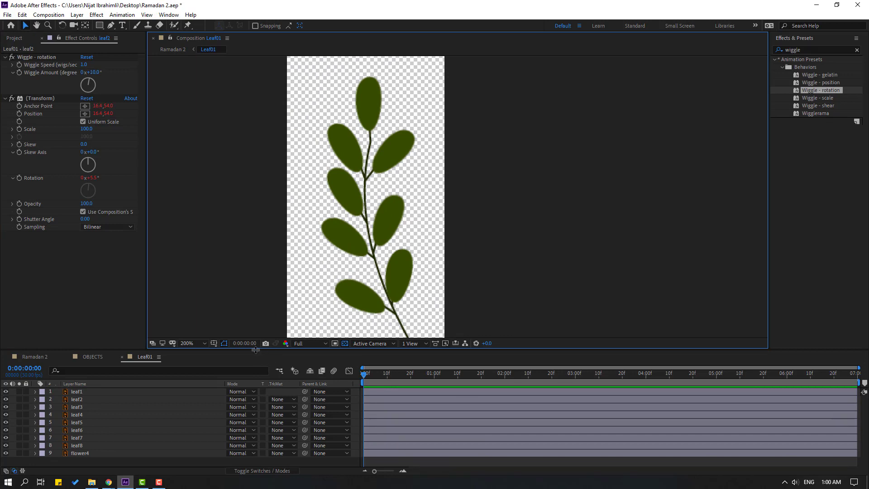
- Close the Leaf01 and OBJECTS timelines and solo the Leaf01 layer in Ramadan 2
click(121, 357)
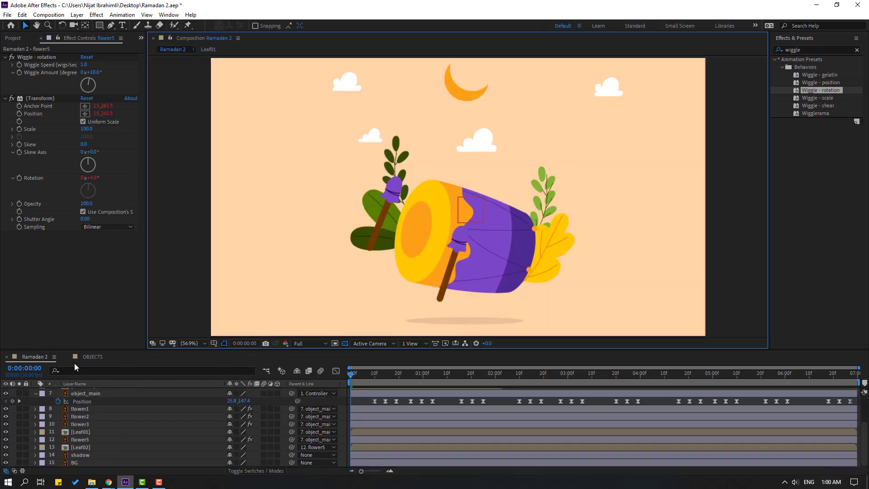
click(69, 357)
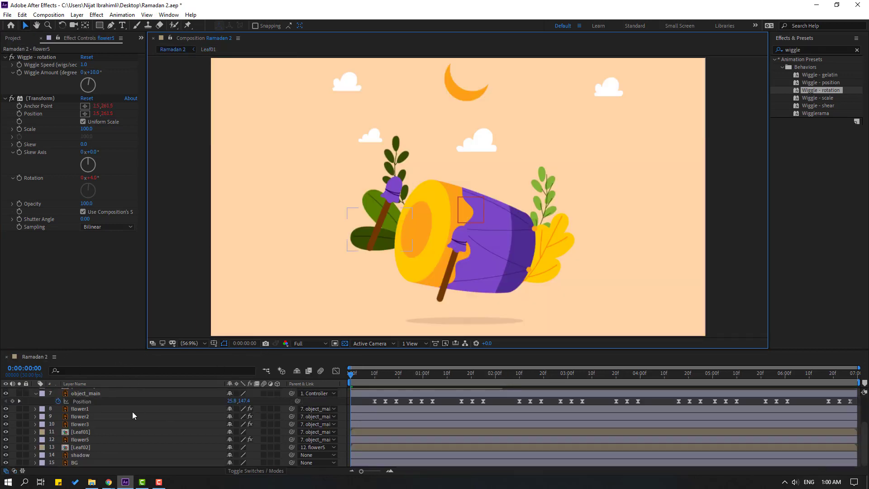
click(85, 433)
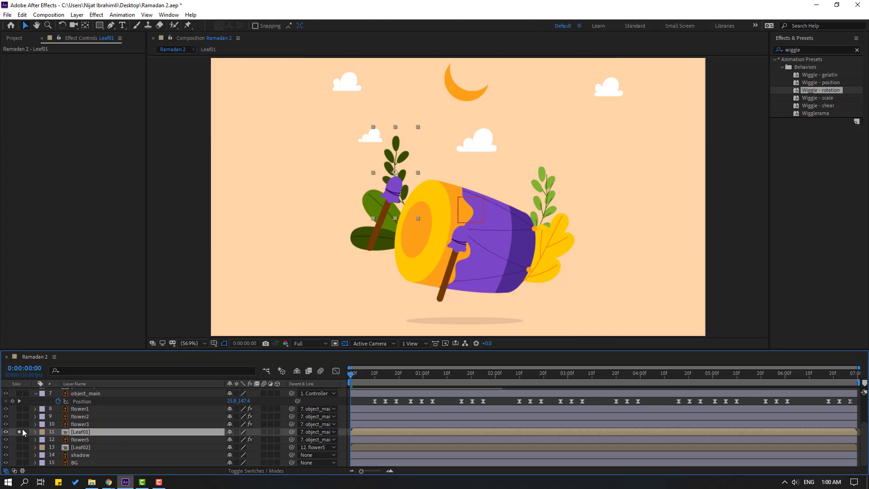
- Move the Leaf01 layer's anchor point to the lower end of its stem
scroll(432, 178, up, 1)
click(85, 26)
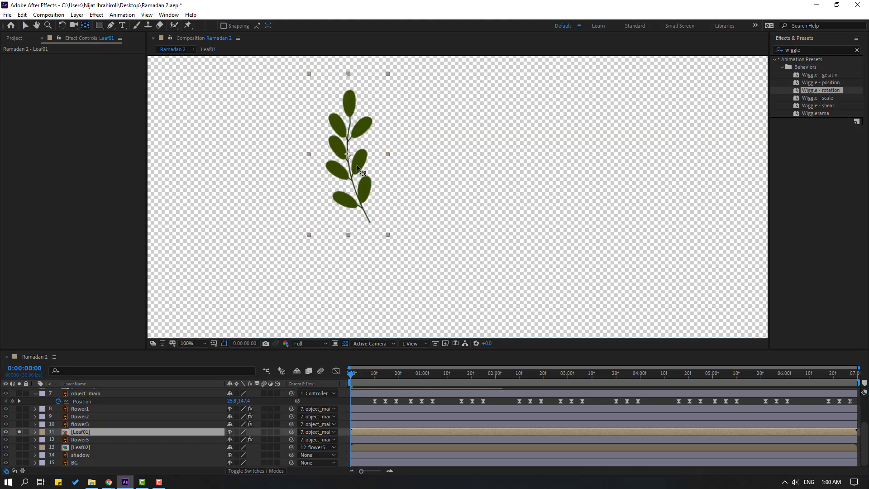
drag(347, 154, 368, 208)
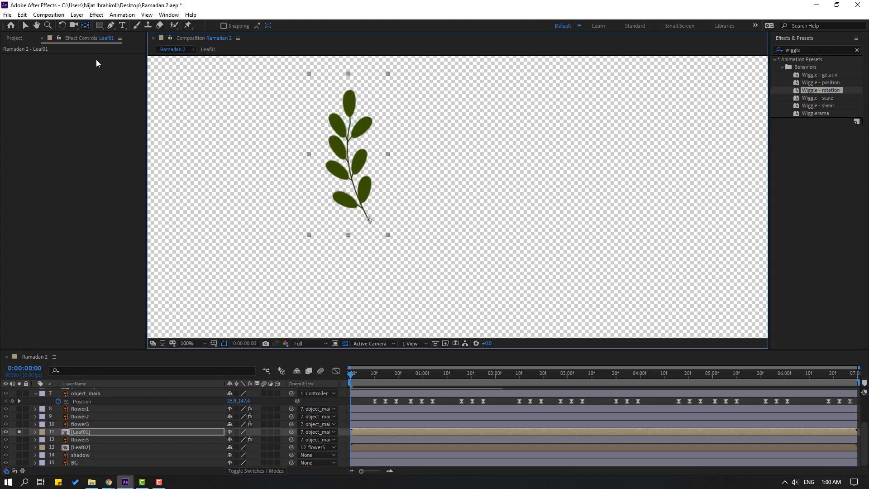
click(26, 26)
- Apply Wiggle - rotation to Leaf01 with a Wiggle Amount of 10 degrees and turn off its solo
drag(821, 94, 82, 432)
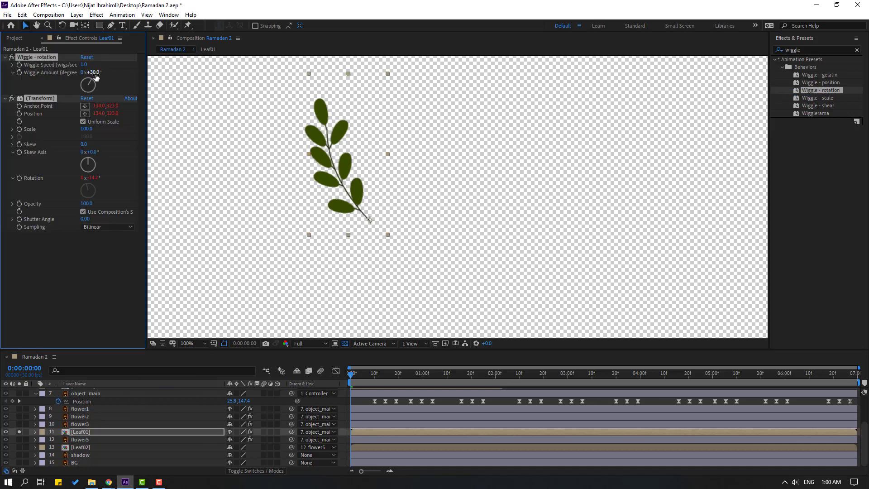
text(10)
key(Return)
click(19, 431)
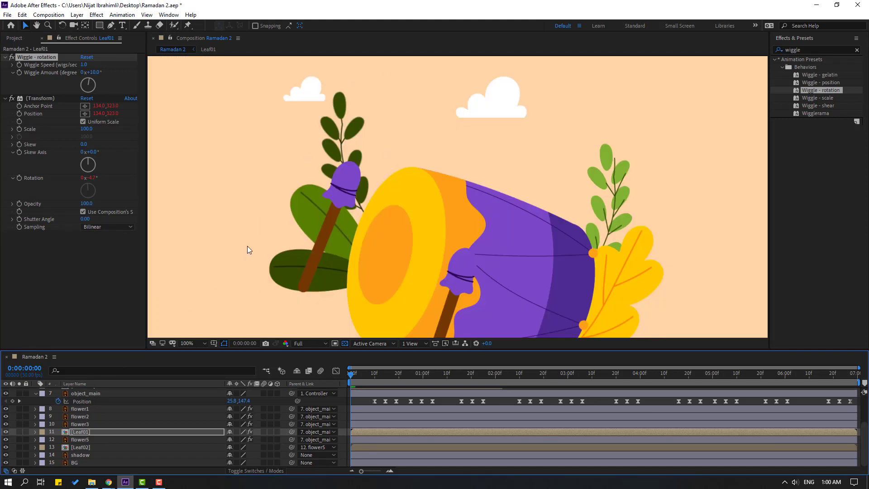
- Preview the Ramadan 2 animation with the whole composition fitted in the viewer
key(space)
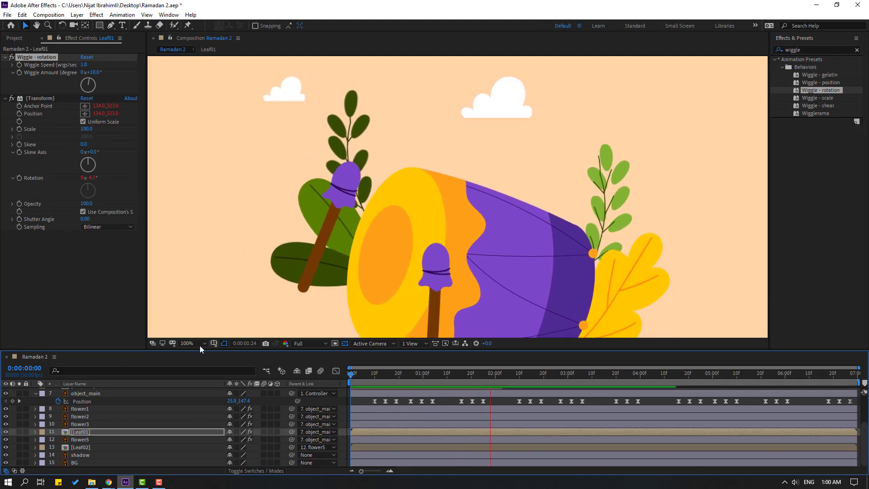
click(200, 344)
click(213, 196)
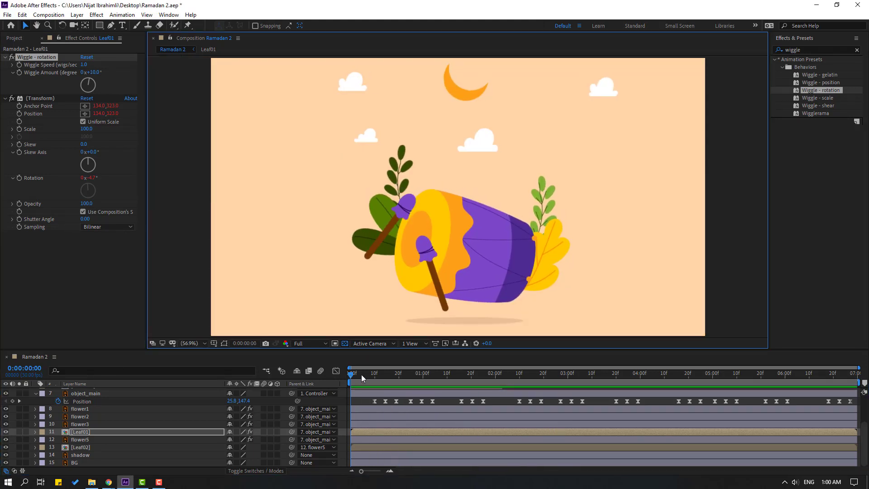
key(space)
- Move the flower5 stem from Ramadan 2 into the Leaf02 composition and delete its Wiggle - rotation and Transform effects
click(86, 440)
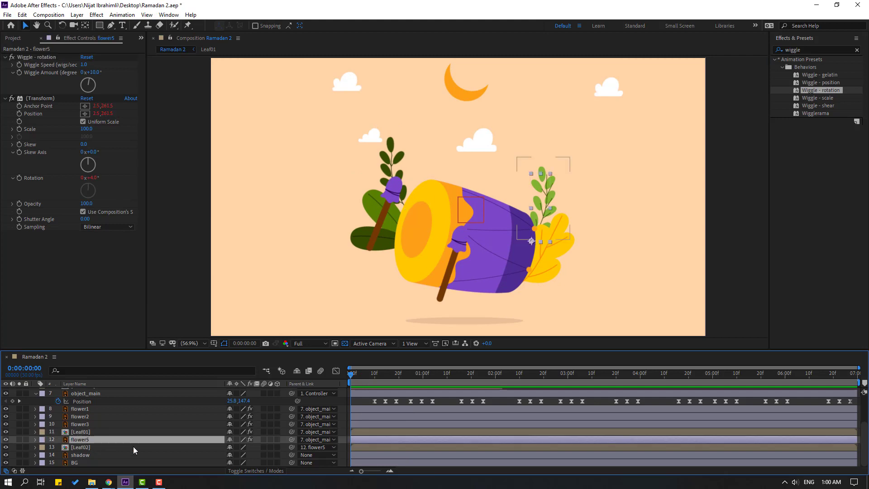
key(Delete)
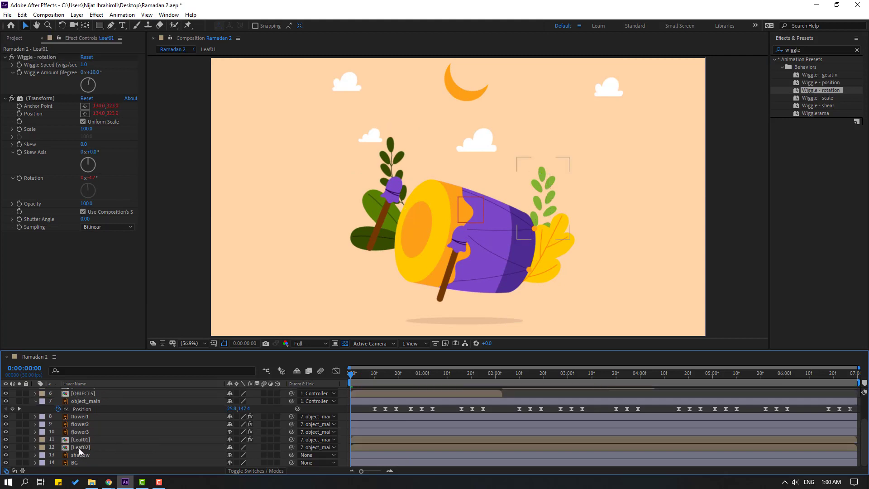
double_click(79, 448)
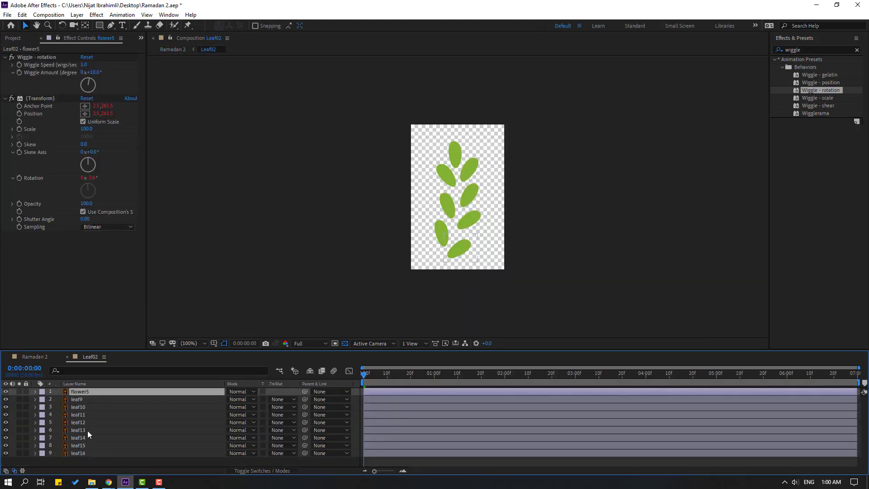
click(29, 58)
key(Delete)
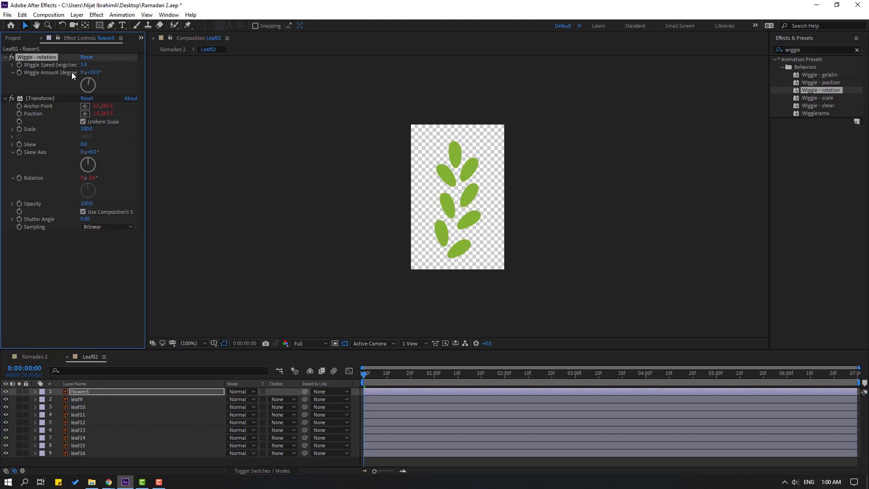
key(Delete)
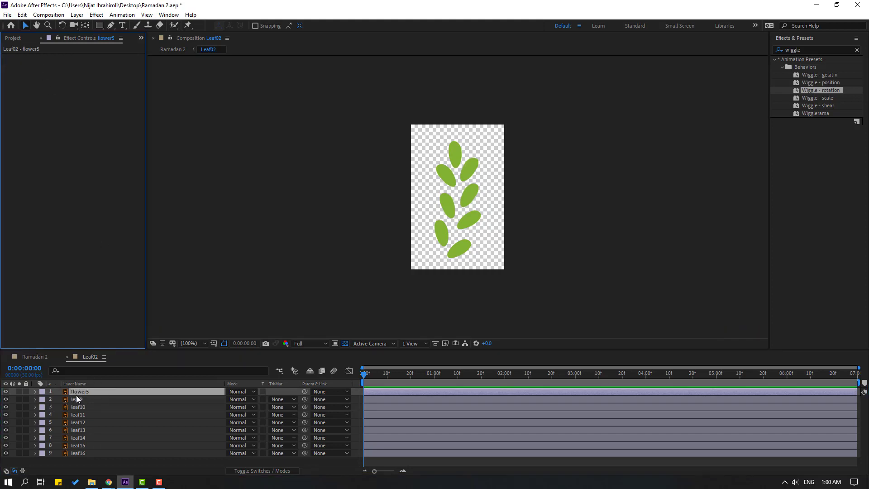
- Place flower5 beneath all the leaf layers in Leaf02 and align the stem with the bases of the leaves
drag(112, 413, 102, 455)
key(comma)
key(comma)
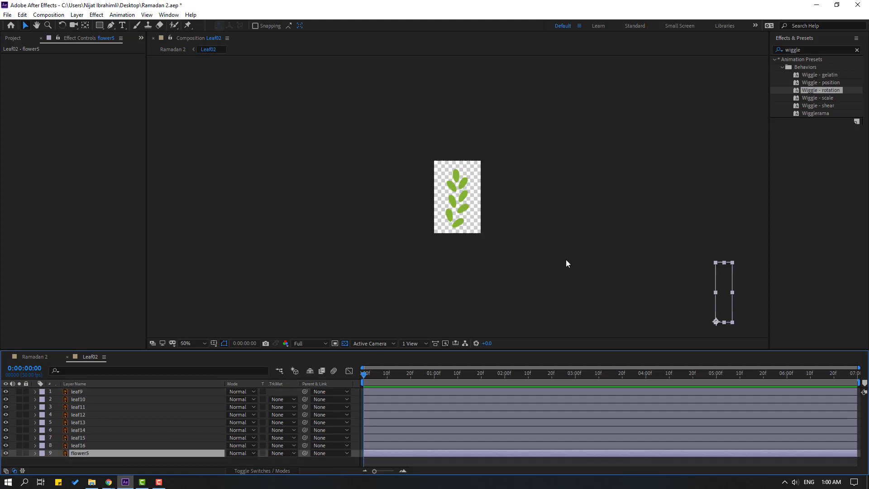
drag(724, 296, 460, 204)
scroll(459, 212, up, 3)
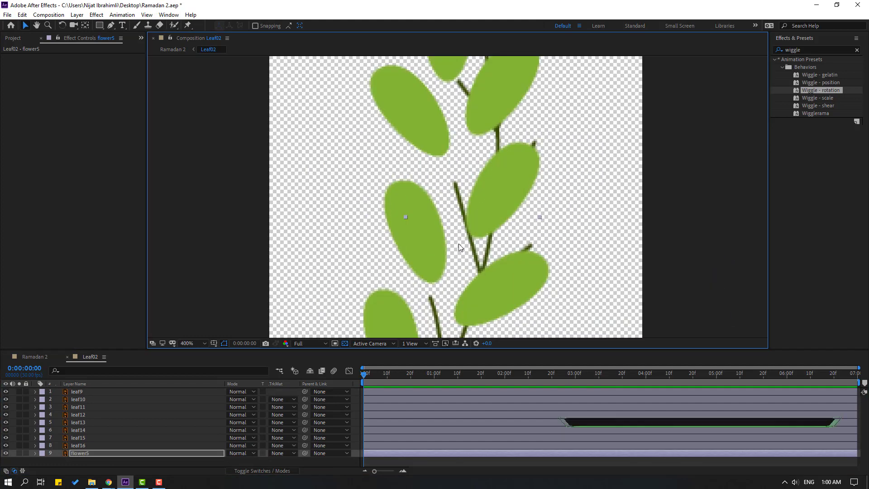
drag(453, 309, 429, 188)
drag(406, 233, 399, 246)
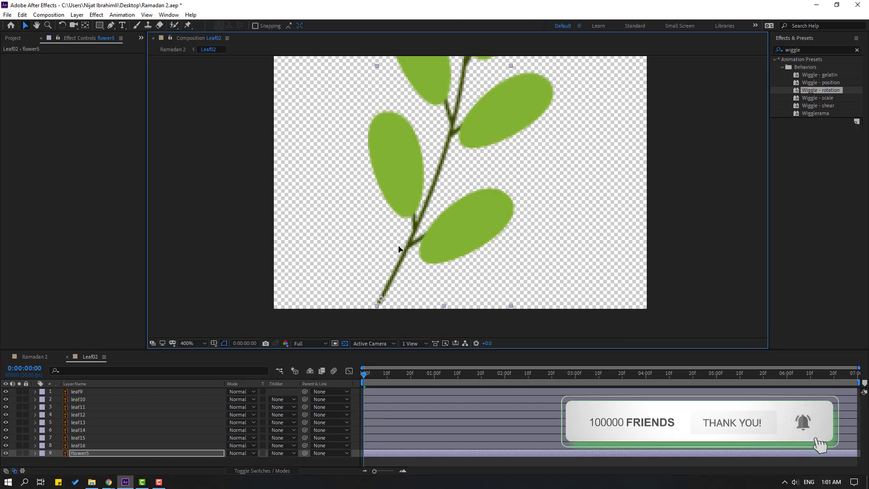
scroll(493, 192, down, 1)
drag(546, 108, 501, 186)
- Move the anchor points of leaf9, leaf13, leaf10 and leaf14 to the leaf bases where they meet the stem
click(79, 391)
click(86, 460)
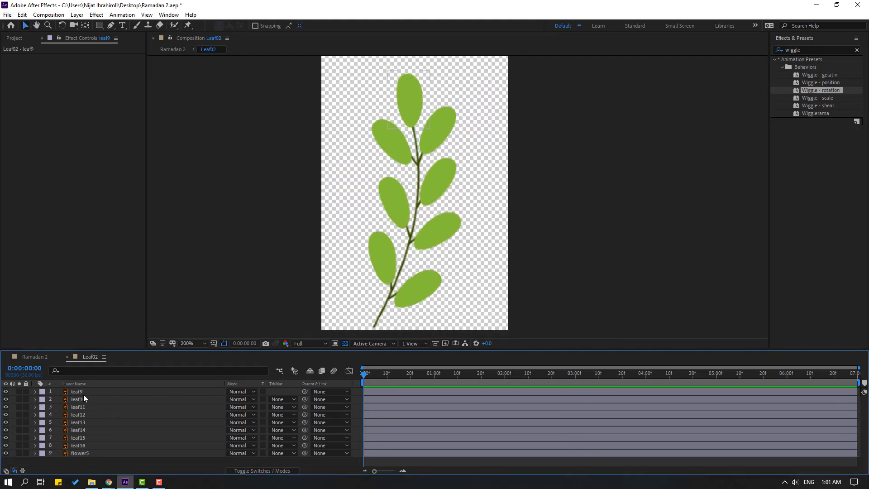
click(80, 393)
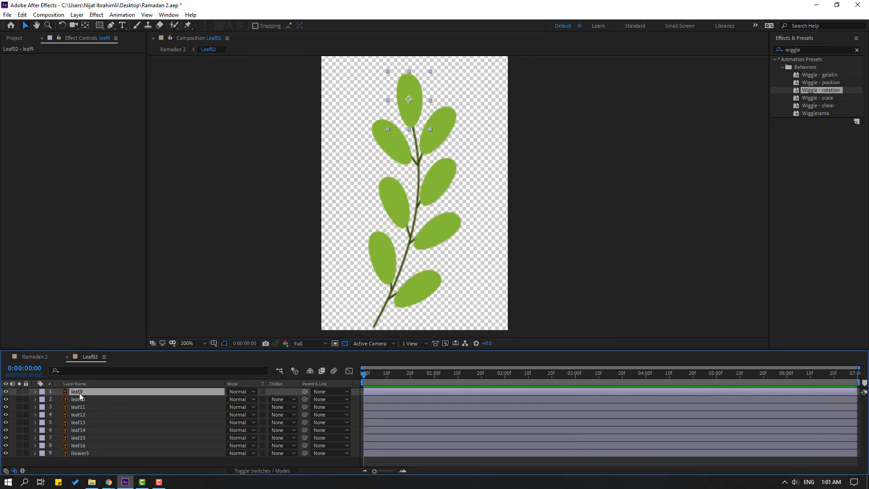
click(85, 26)
drag(413, 104, 412, 122)
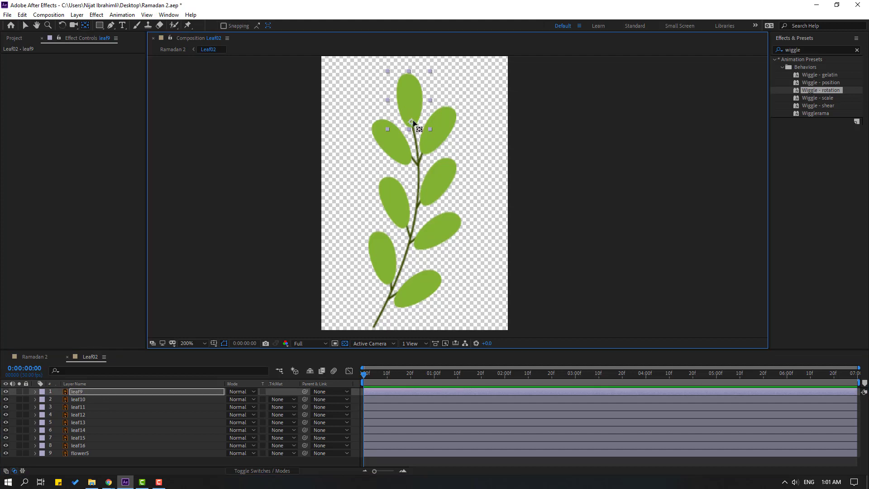
click(451, 128)
drag(438, 132, 425, 205)
click(386, 148)
click(442, 178)
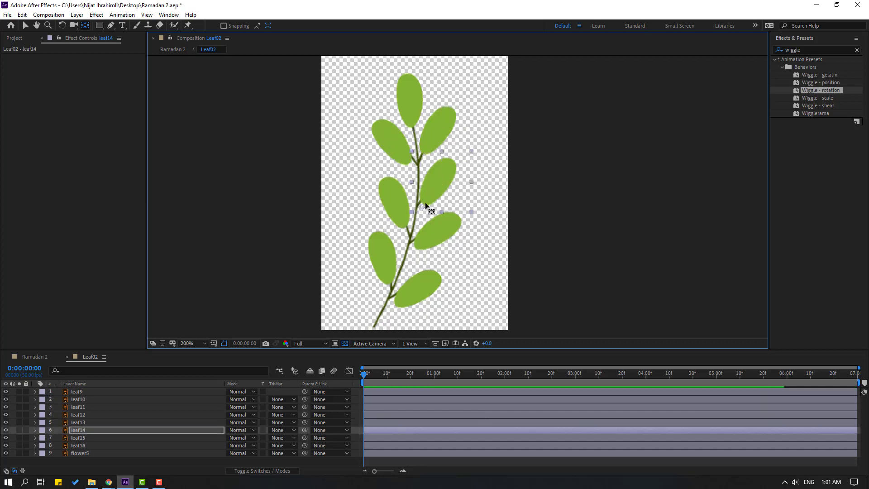
- Move the anchor points of leaf11, leaf15, leaf12 and leaf16 to the leaf bases where they meet the stem
click(399, 200)
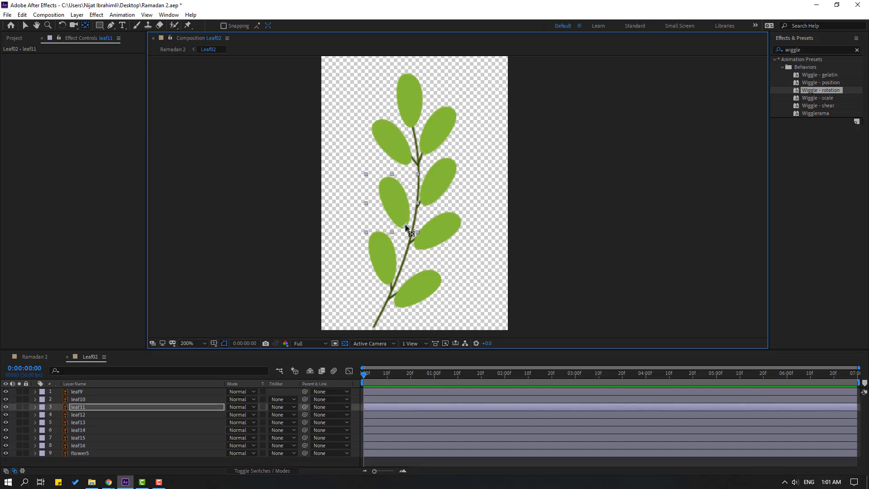
click(447, 232)
click(389, 275)
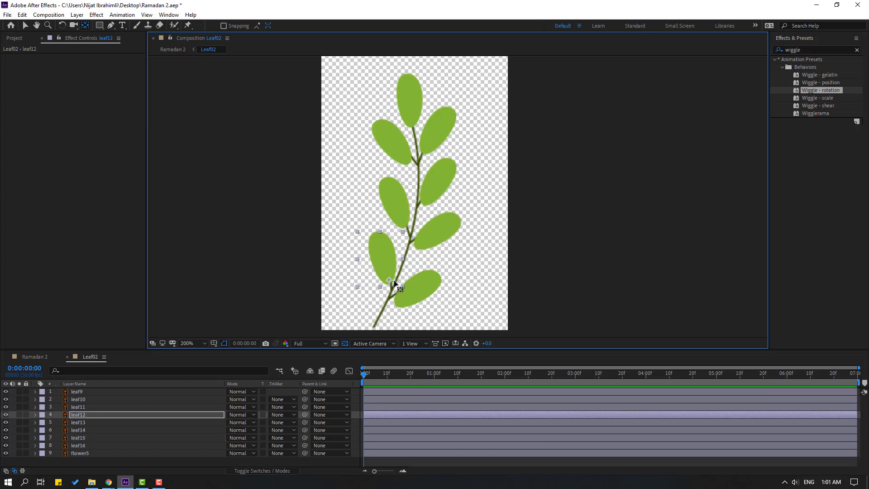
click(428, 290)
drag(422, 287, 404, 300)
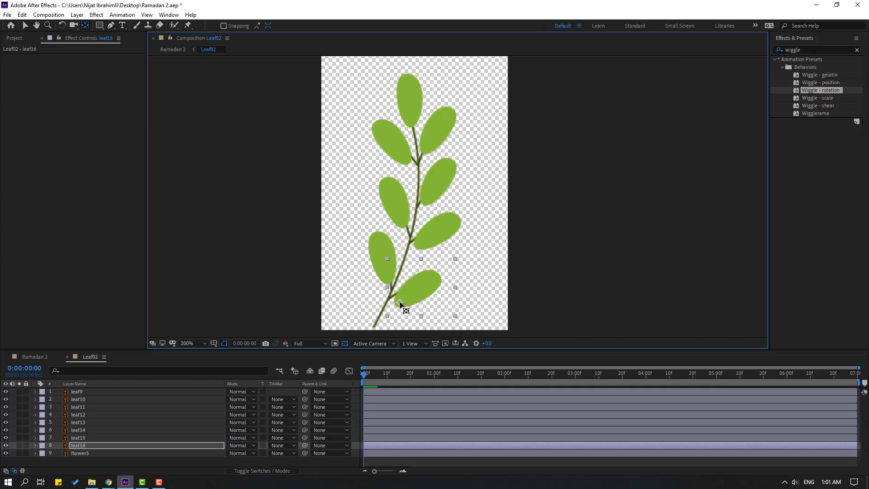
click(25, 28)
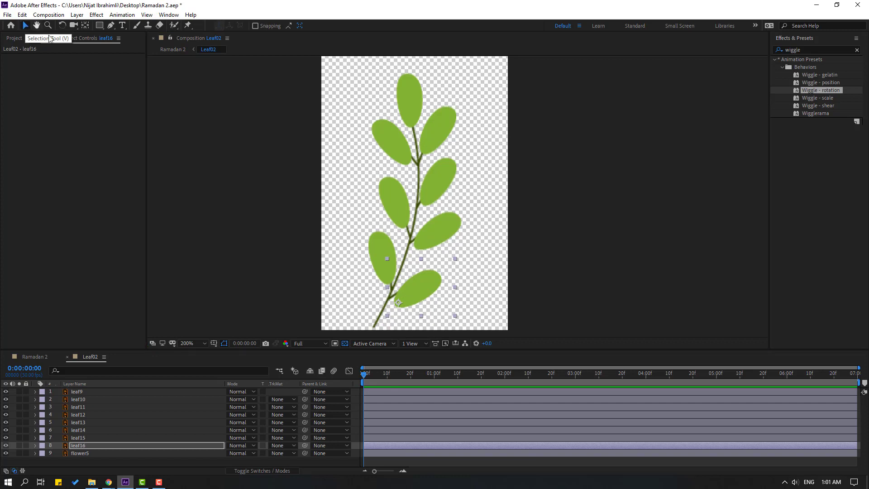
- Nudge the flower5 stem slightly down against its leaves and move the whole branch up within the Leaf02 composition
click(78, 453)
drag(381, 306, 380, 314)
key(Return)
key(Return)
key(ctrl+a)
drag(393, 213, 393, 201)
click(593, 197)
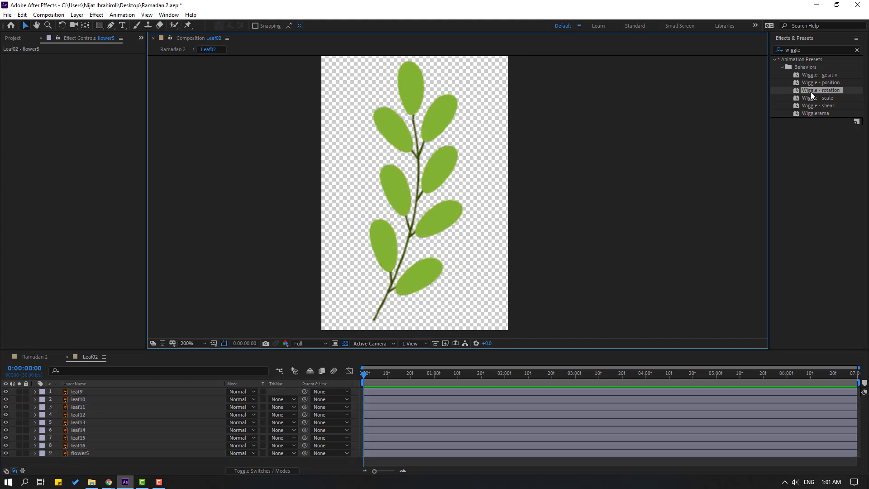
- Apply Wiggle - rotation with a Wiggle Amount of 10 degrees to each leaf from leaf9 to leaf16
drag(812, 91, 198, 333)
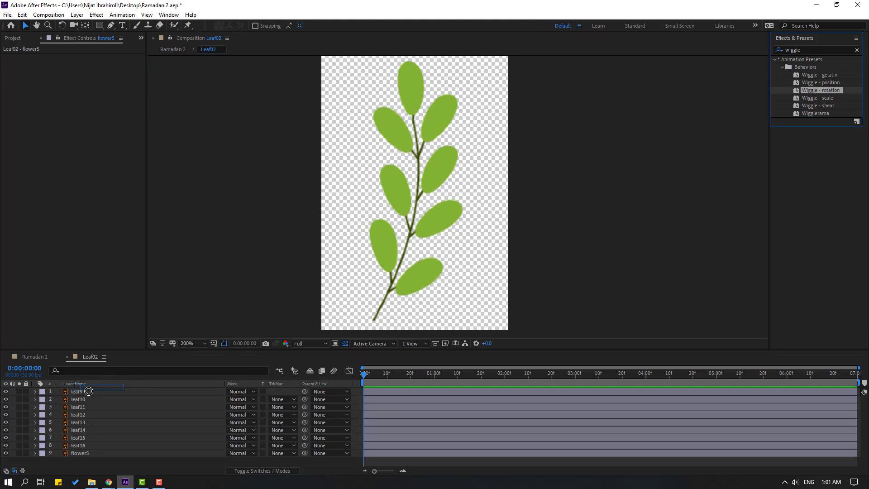
drag(89, 390, 86, 392)
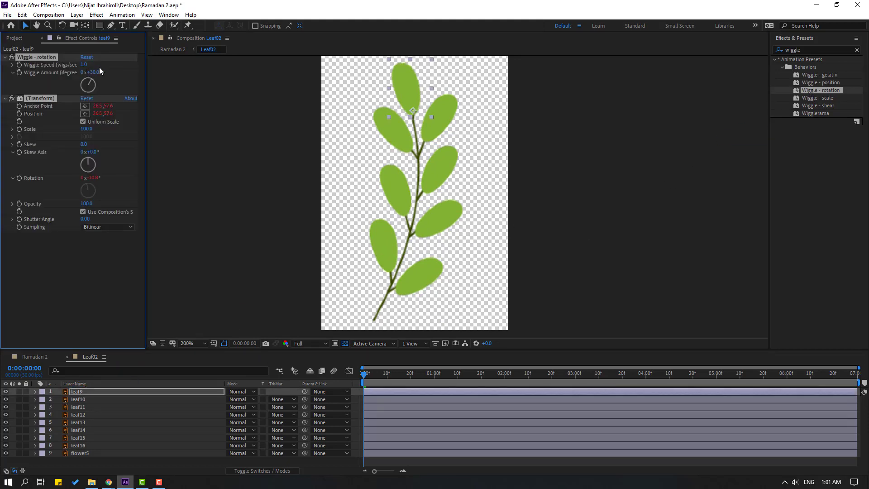
key(Return)
key(ctrl+Down)
key(ctrl+Down)
key(ctrl+Down)
key(ctrl+Down)
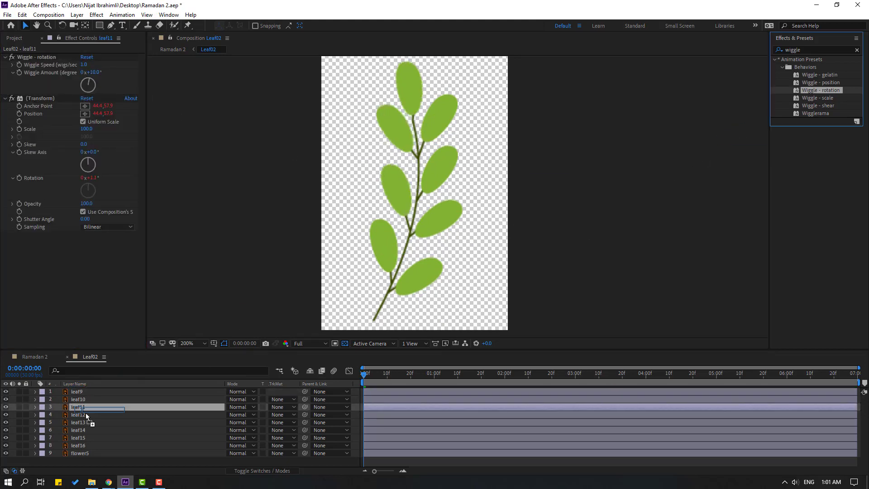
key(ctrl+Down)
key(ctrl+Down)
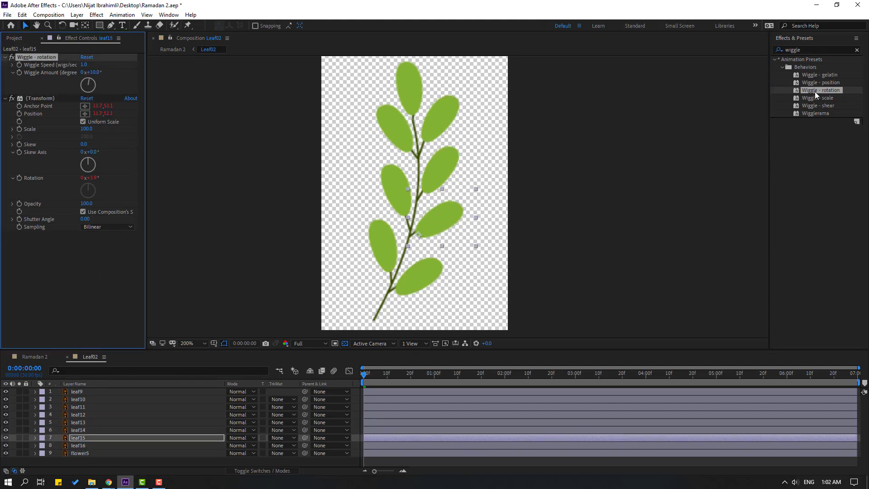
drag(815, 91, 86, 447)
drag(99, 73, 90, 73)
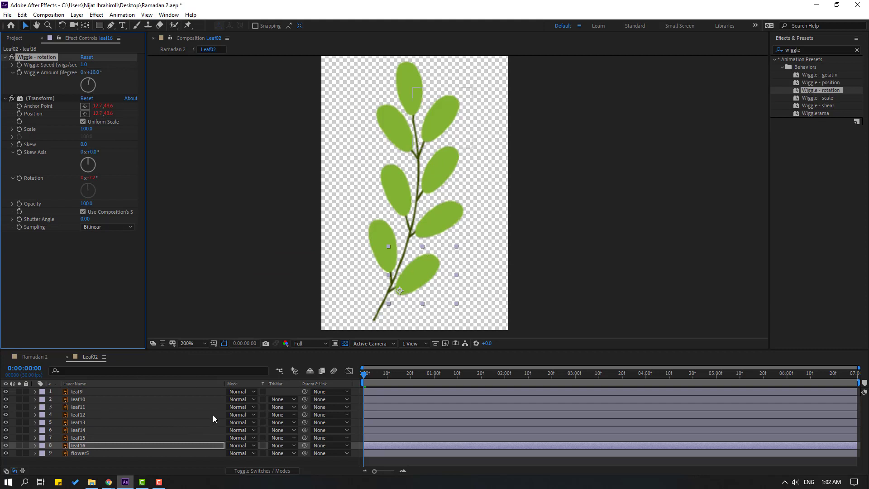
- Close the Leaf02 timeline, then solo the Leaf02 layer in Ramadan 2 with the transparency grid turned off
click(68, 357)
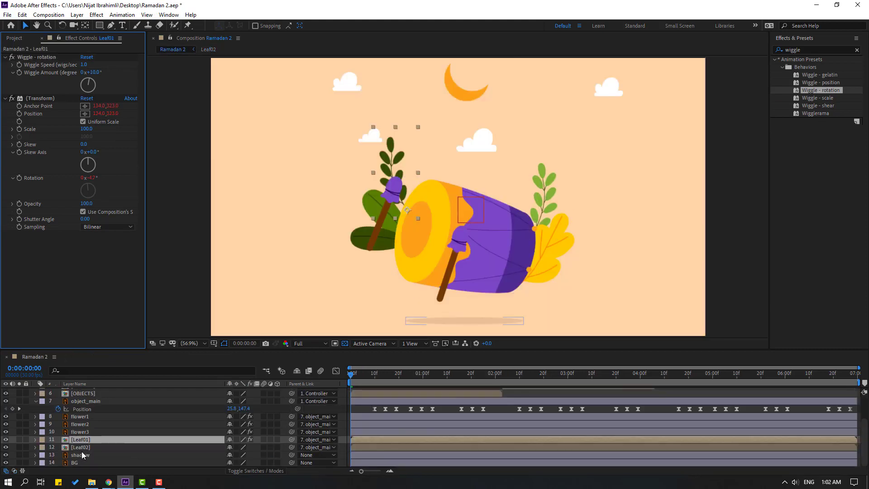
click(84, 448)
click(20, 447)
scroll(389, 190, up, 5)
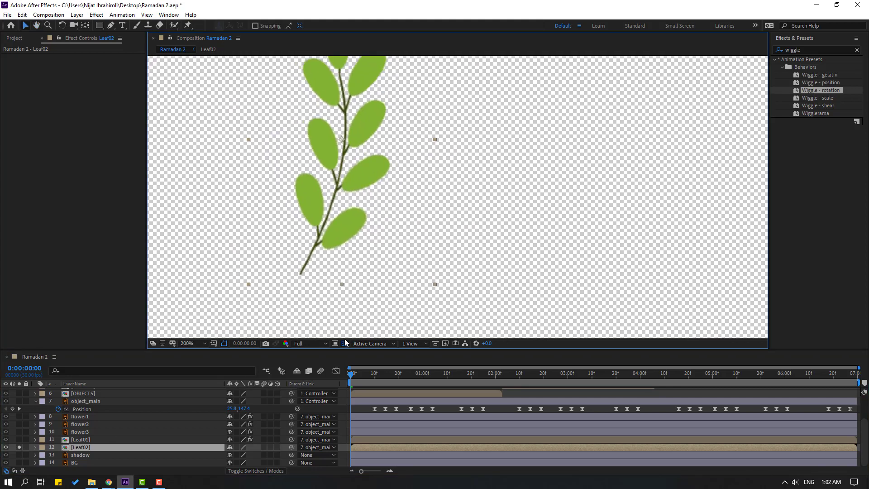
click(344, 342)
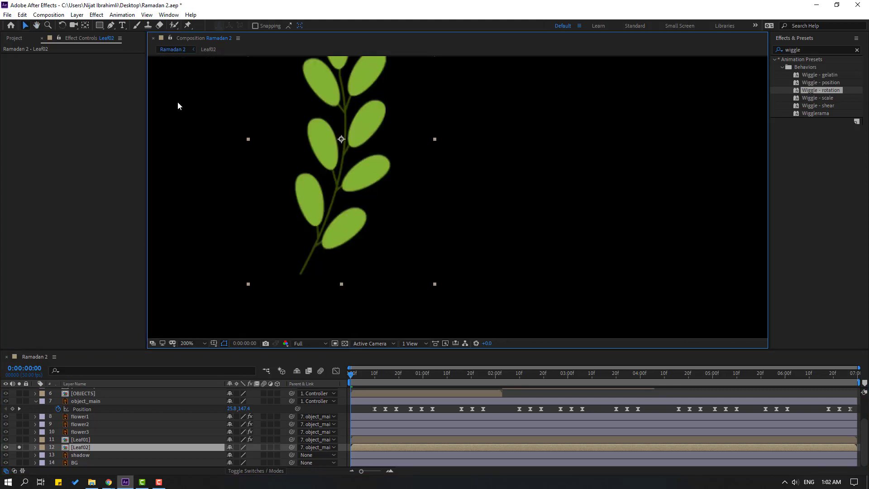
- Move the Leaf02 layer's anchor point to the lower end of its stem
key(y)
drag(341, 139, 290, 268)
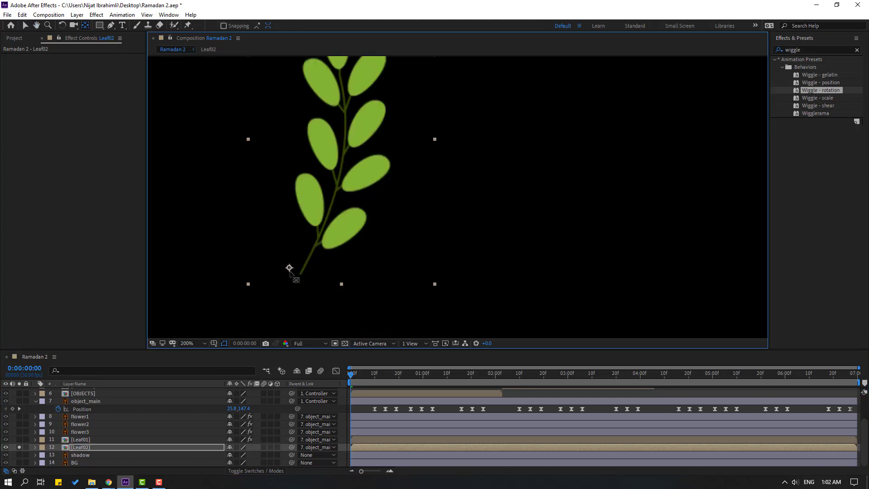
click(25, 26)
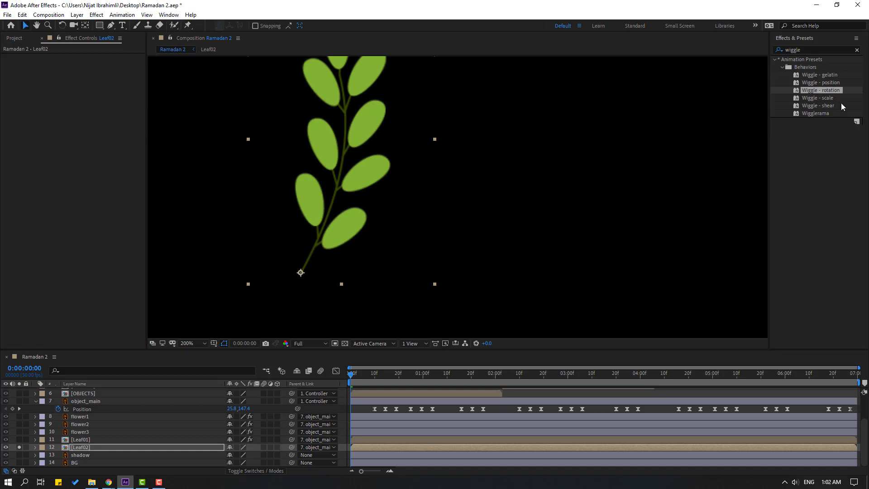
- Apply Wiggle - rotation twice to Leaf02 with both Wiggle Amounts at 10 degrees, preview the sway and turn off its solo
drag(806, 93, 322, 195)
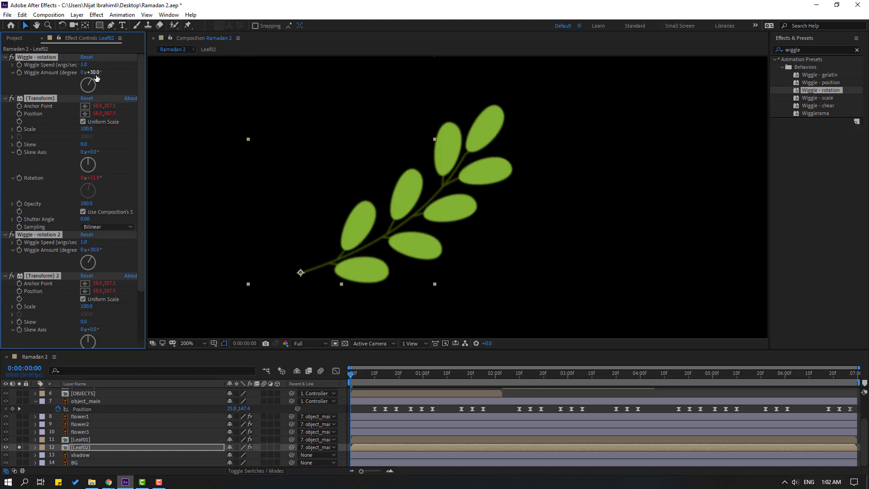
text(10)
key(Return)
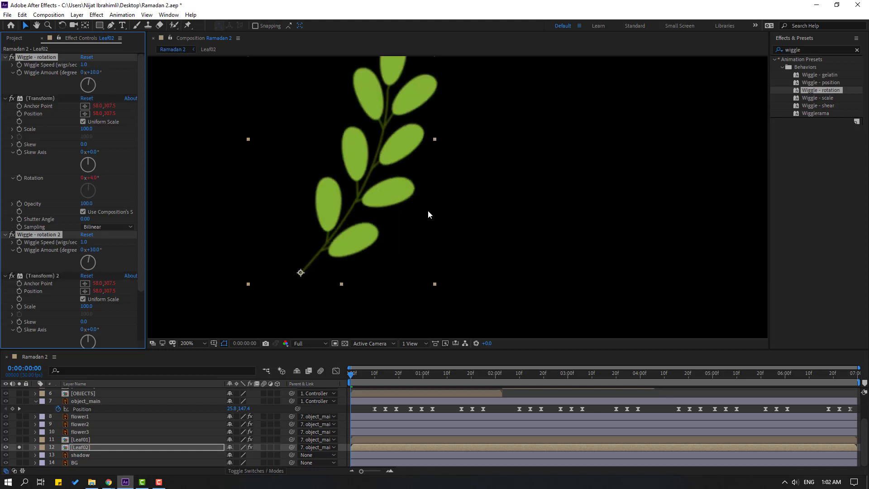
key(space)
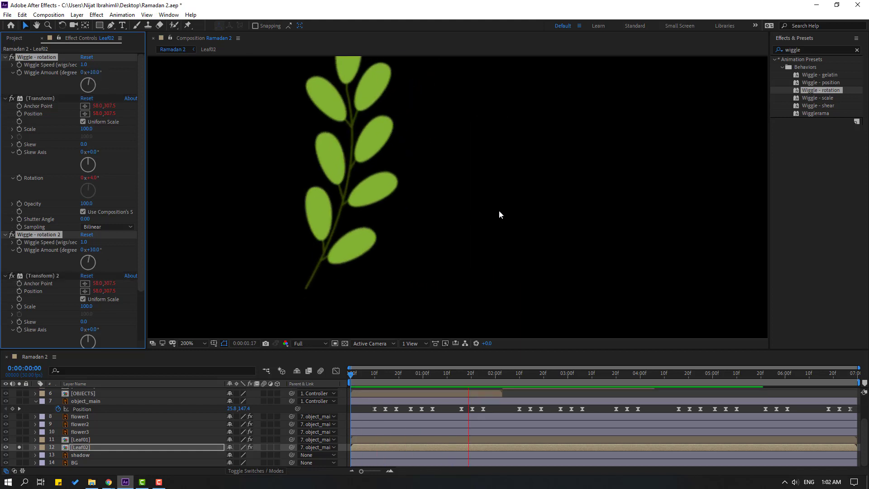
scroll(498, 210, down, 4)
key(space)
click(30, 446)
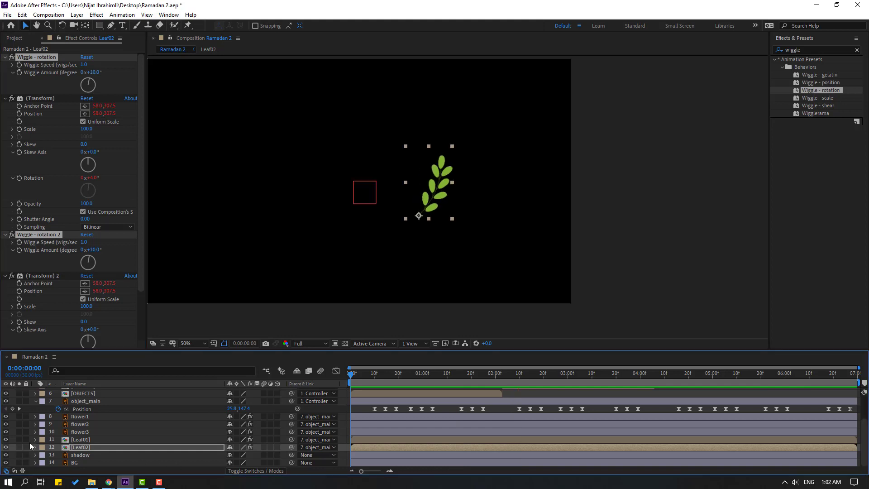
- Play back the full Ramadan 2 scene fitted in the viewer to check the swaying of both branches
key(space)
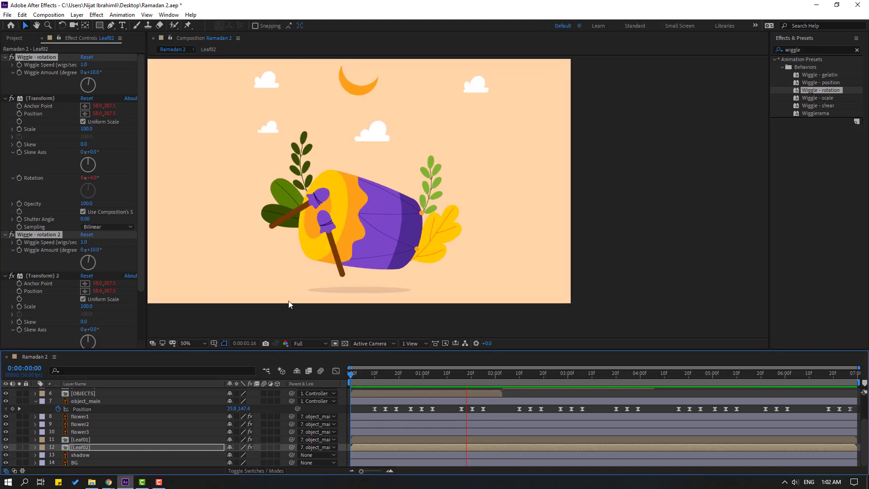
click(186, 344)
click(198, 191)
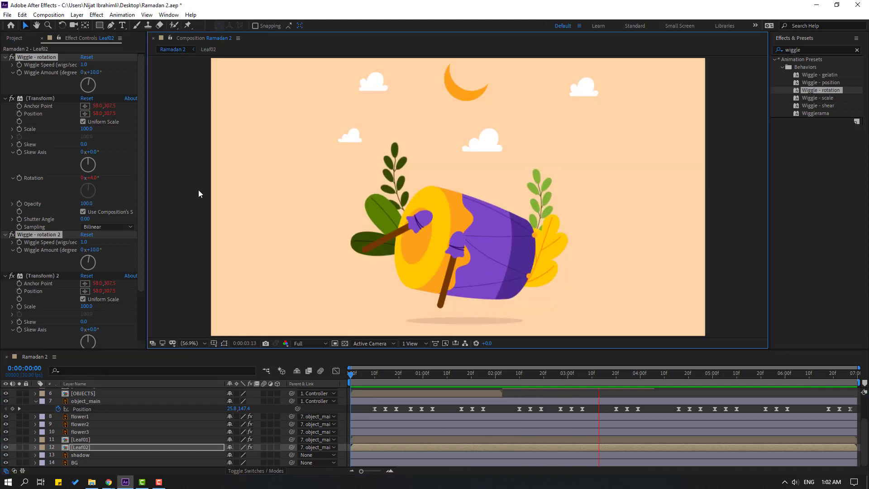
key(F2)
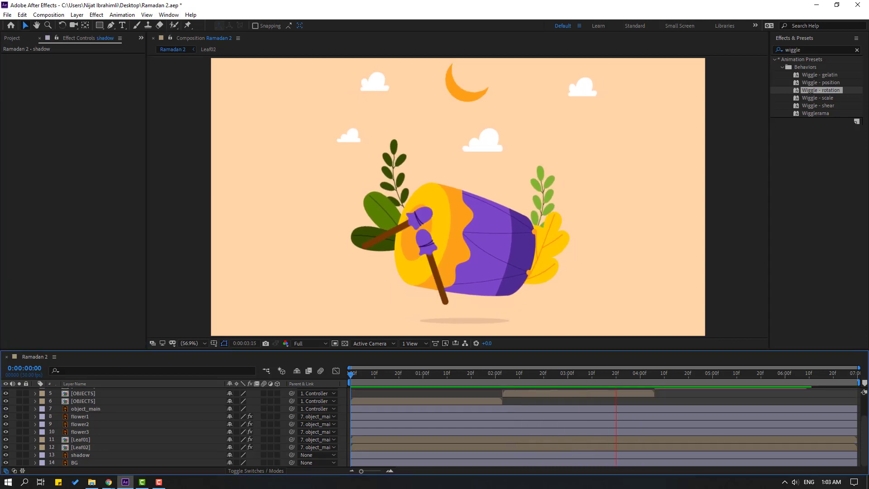